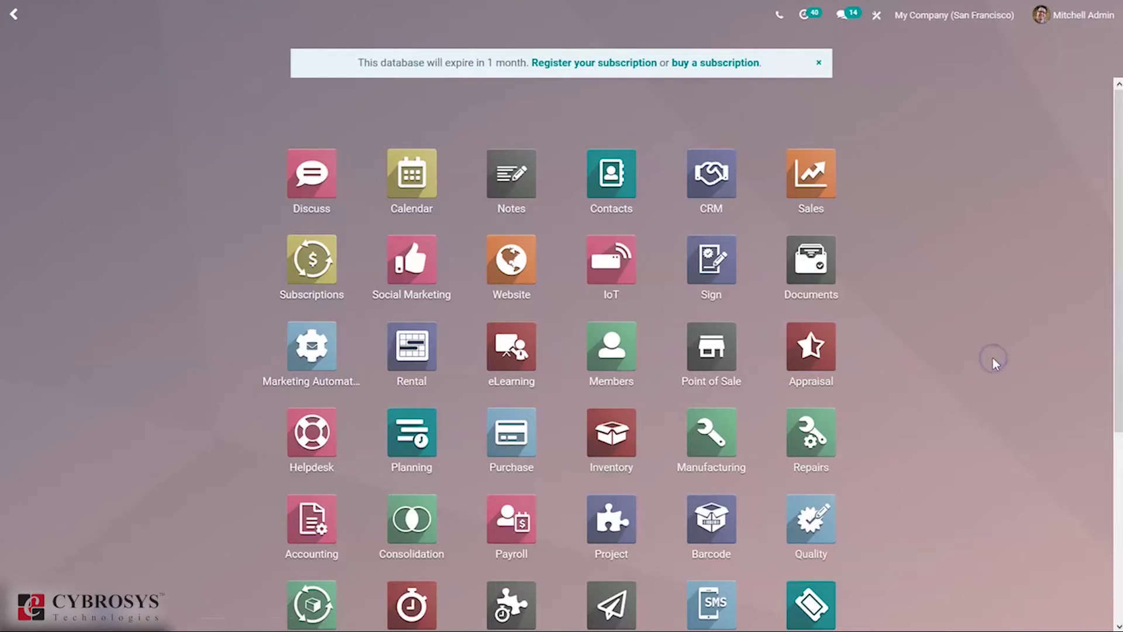
Find and open the Helpdesk app, and bring up the options of the Customer Care team card.
type("hel")
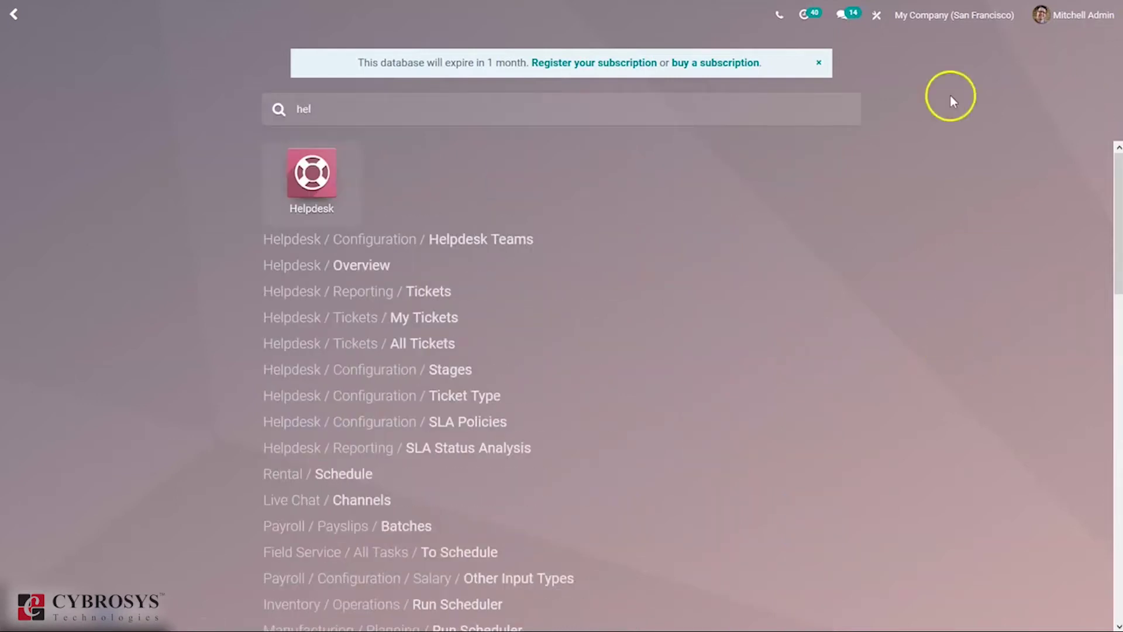
left_click(291, 180)
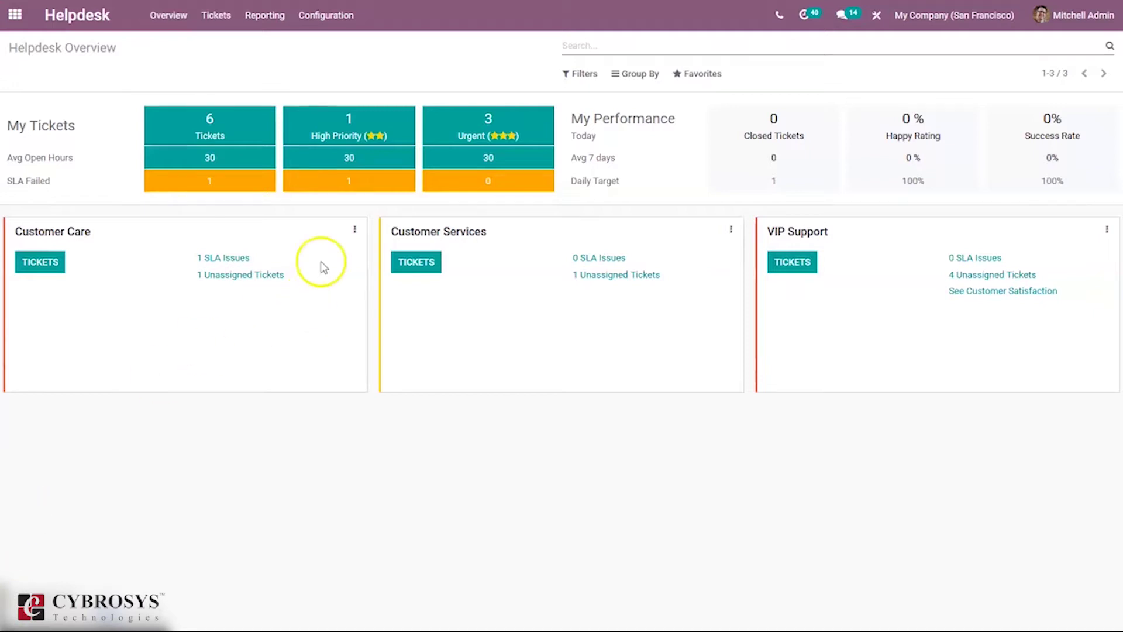
left_click(323, 14)
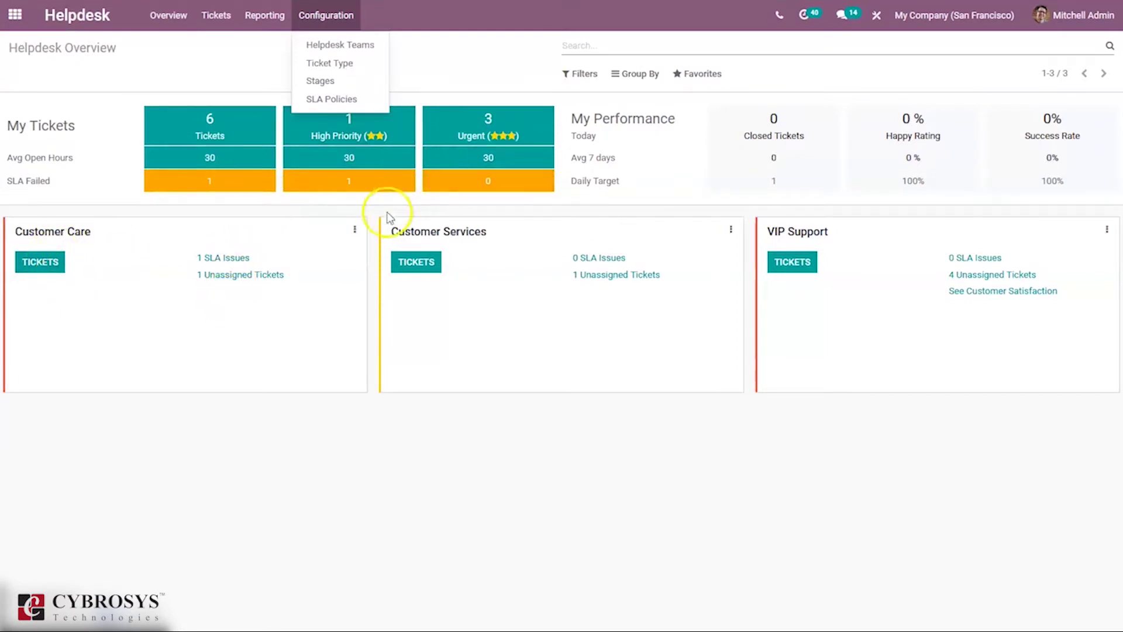
left_click(357, 230)
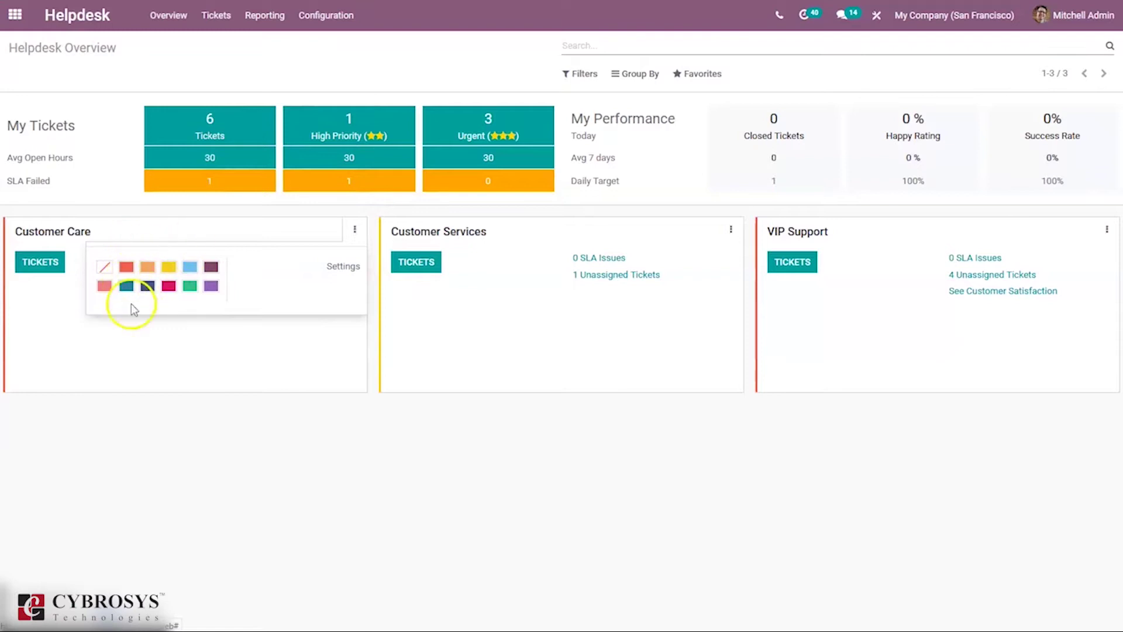
Open the Customer Care team from the Helpdesk Teams configuration for editing.
left_click(334, 13)
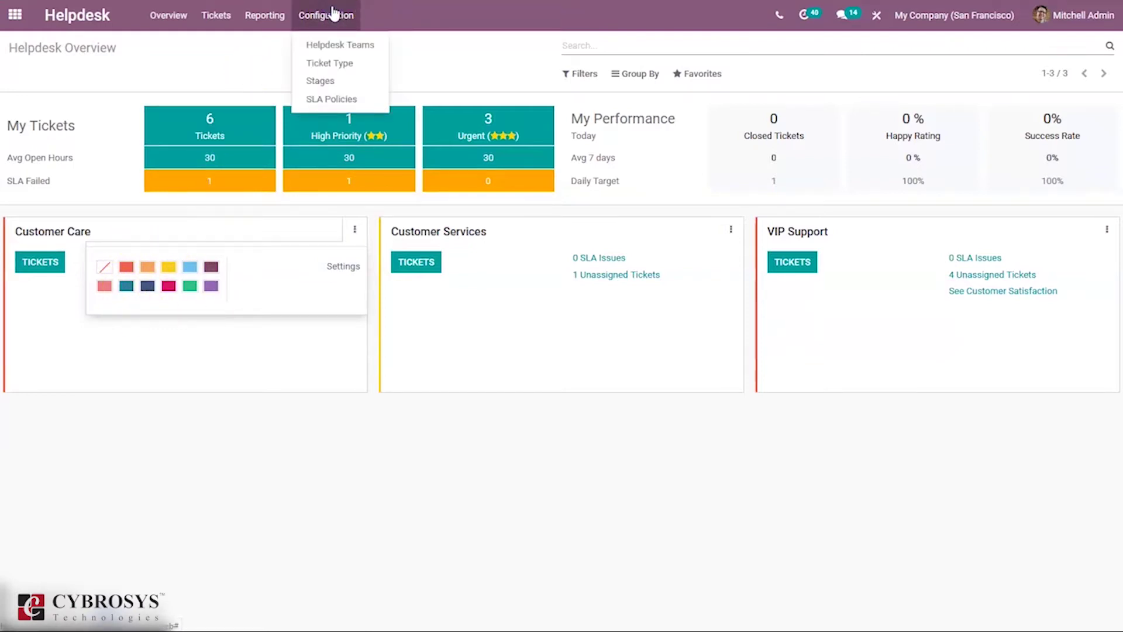
left_click(331, 44)
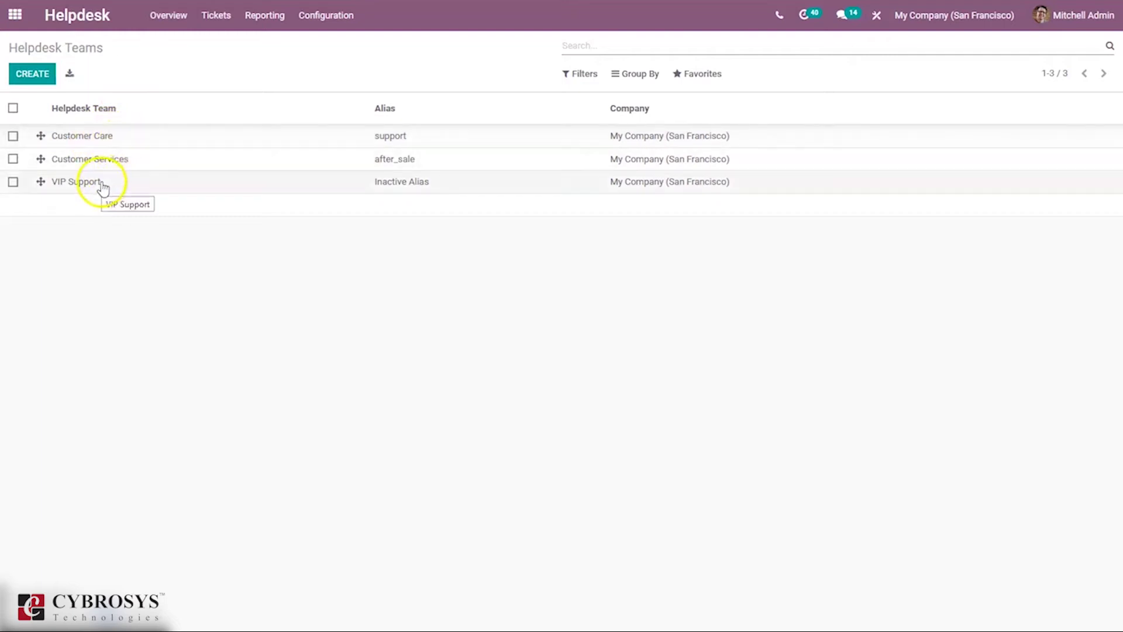
left_click(142, 145)
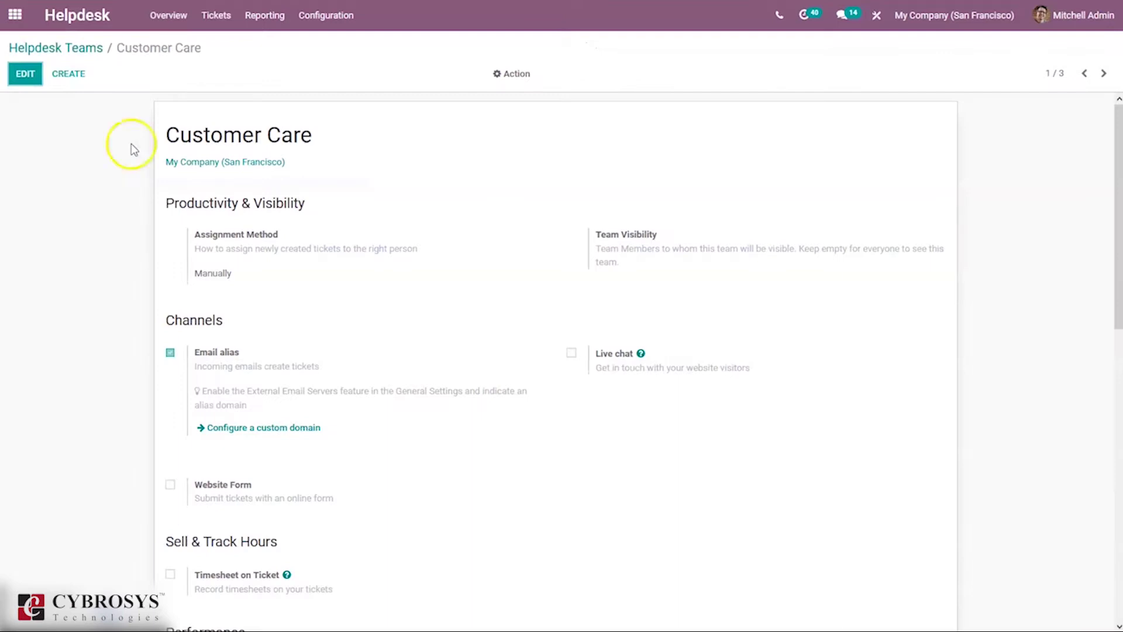
left_click(25, 74)
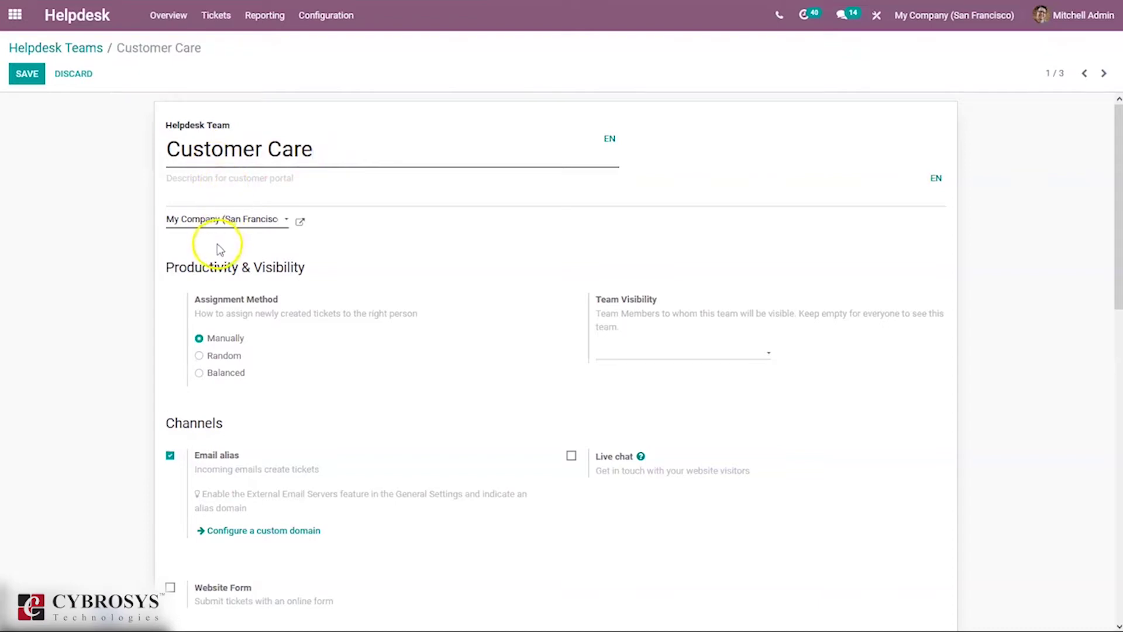
Try the Random and Balanced assignment methods, and view the choices for Team Members and Team Visibility.
left_click_drag(1118, 193, 1119, 221)
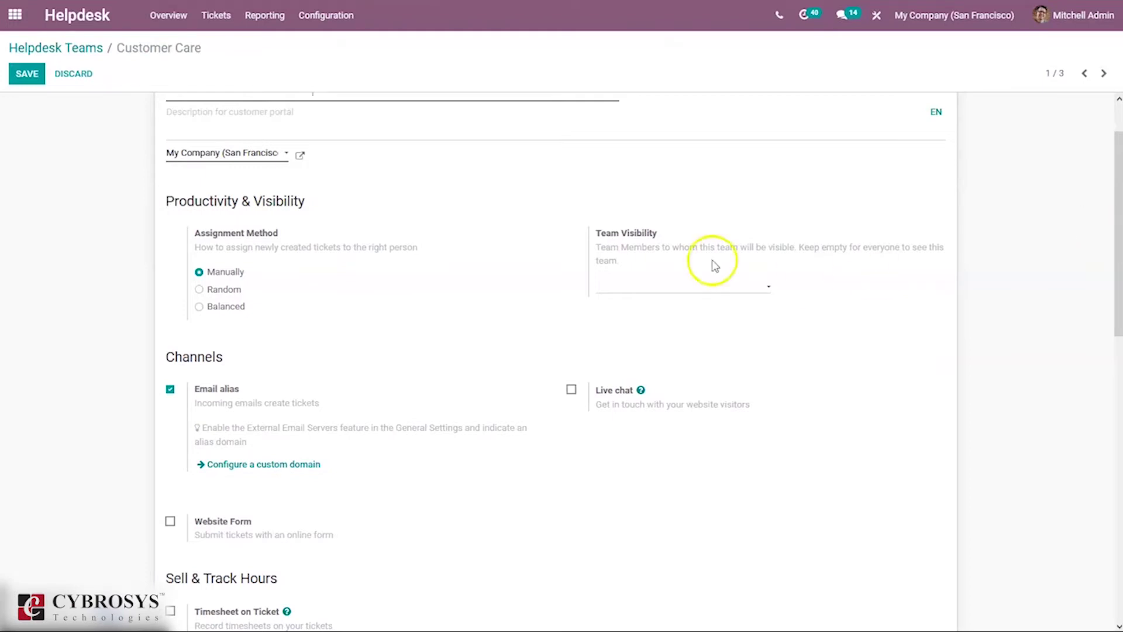
left_click(221, 294)
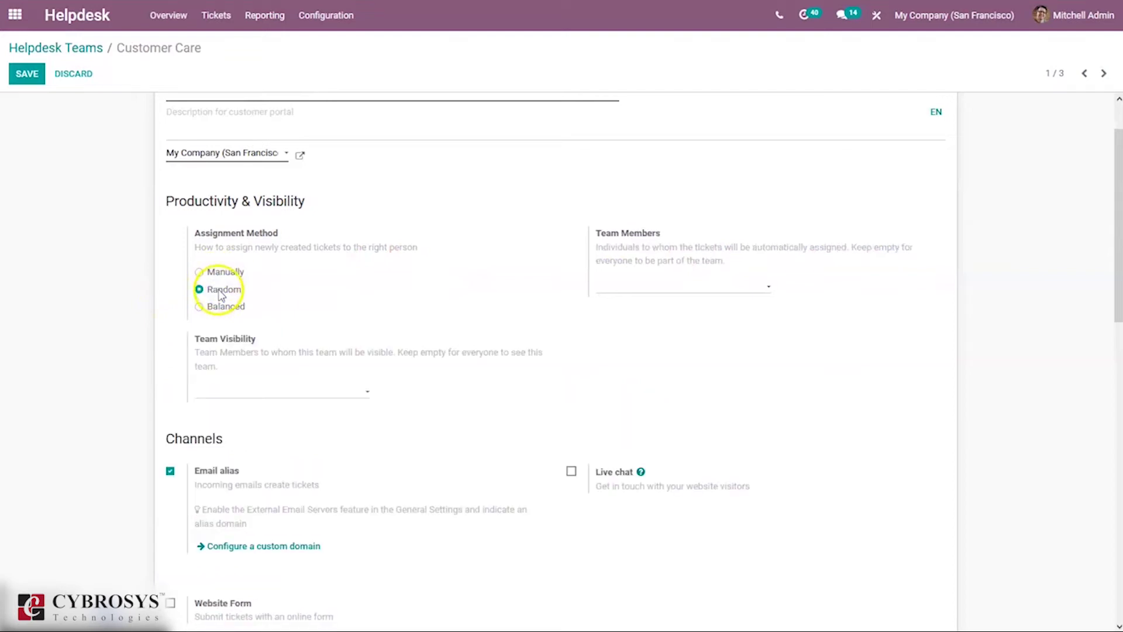
mouse_move(220, 292)
left_click(221, 306)
mouse_move(224, 325)
left_click(654, 285)
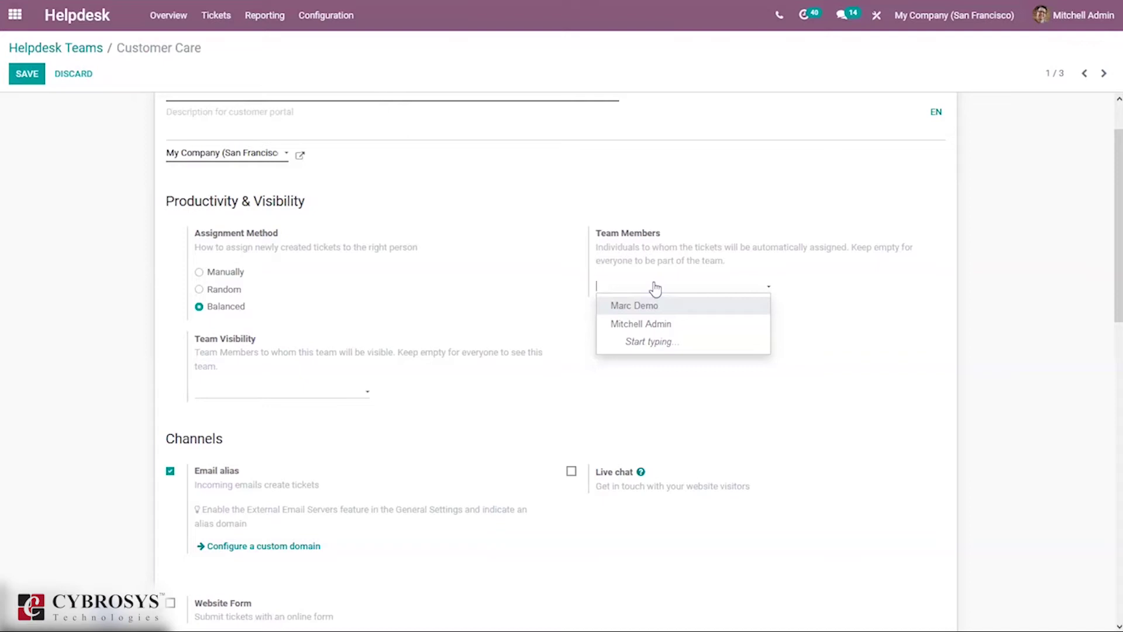
left_click(364, 398)
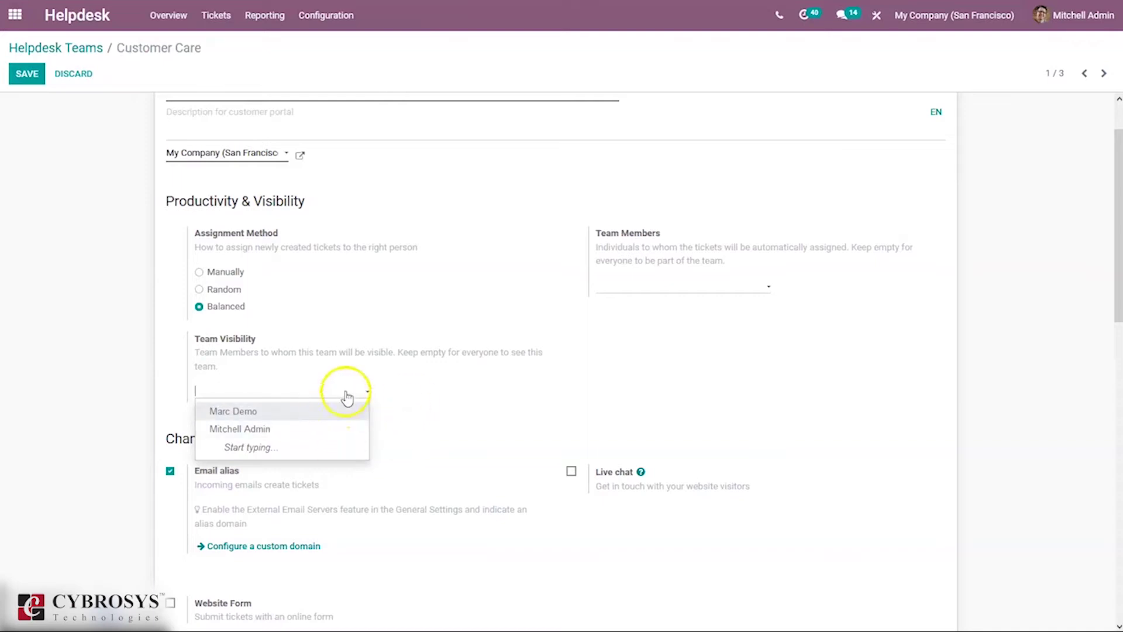
left_click(490, 372)
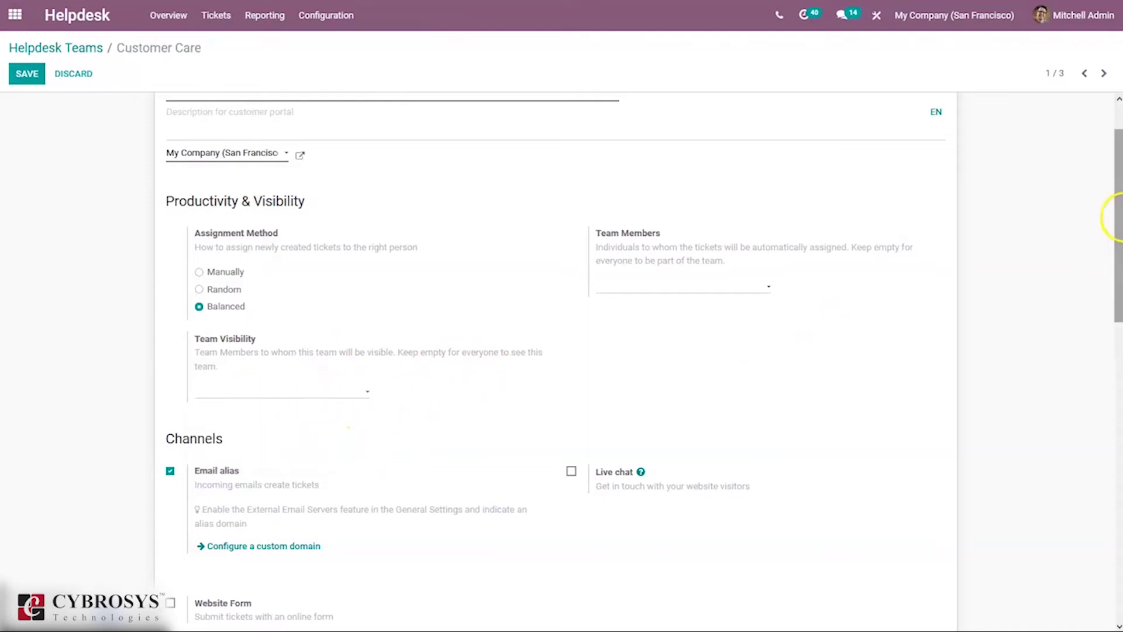
Enable the Live chat and Website Form channels for the Customer Care team.
left_click_drag(1117, 213, 1117, 323)
left_click(648, 223)
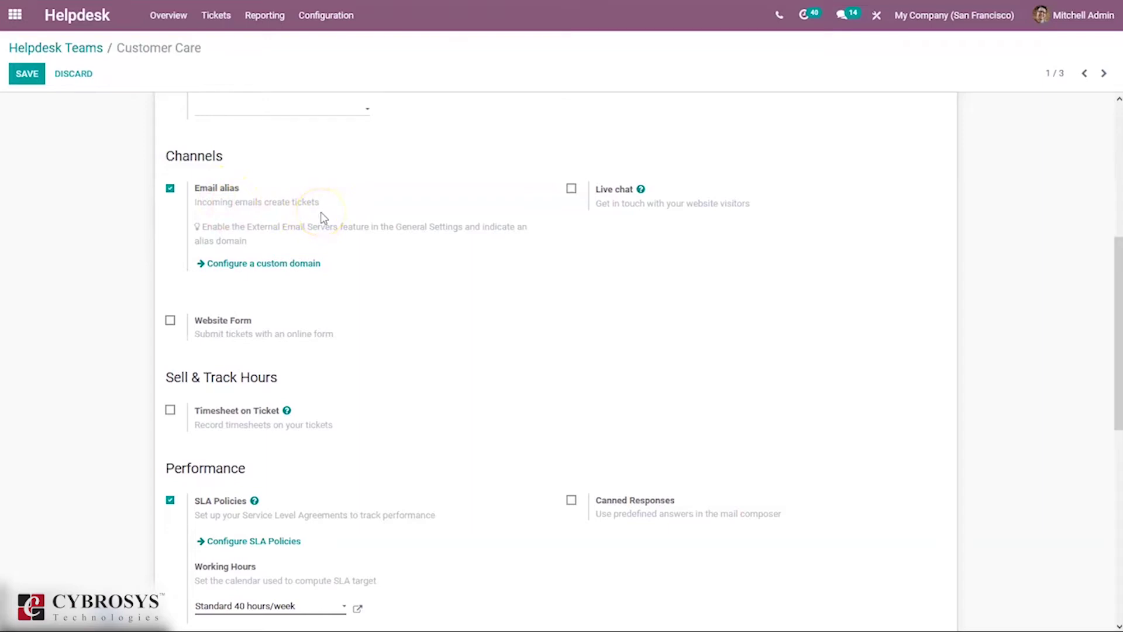
left_click(571, 187)
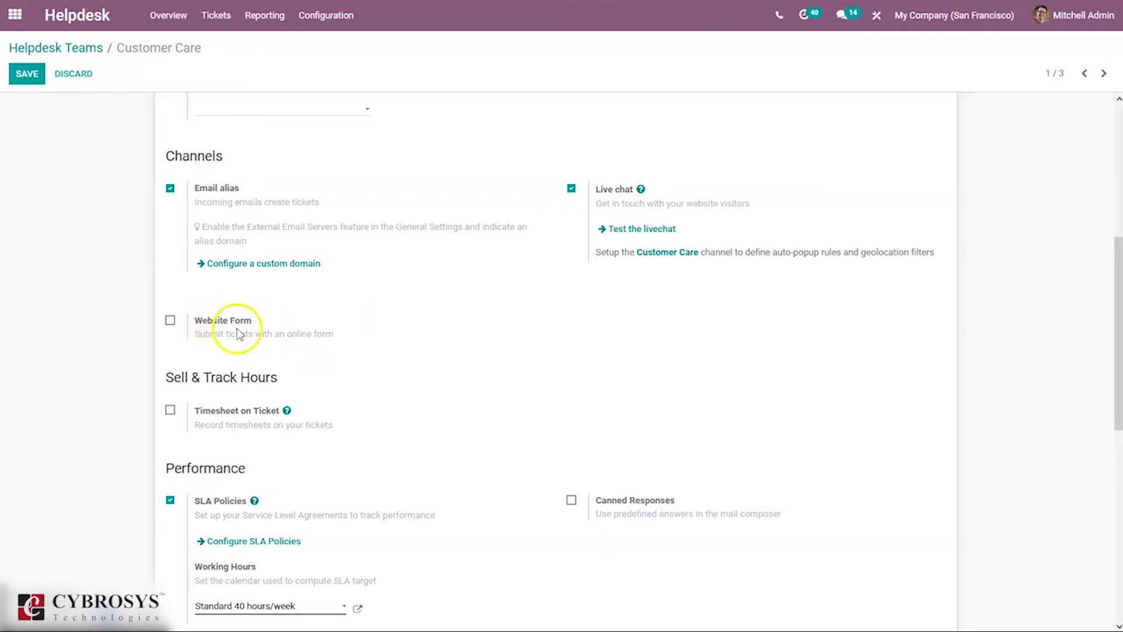
left_click(170, 320)
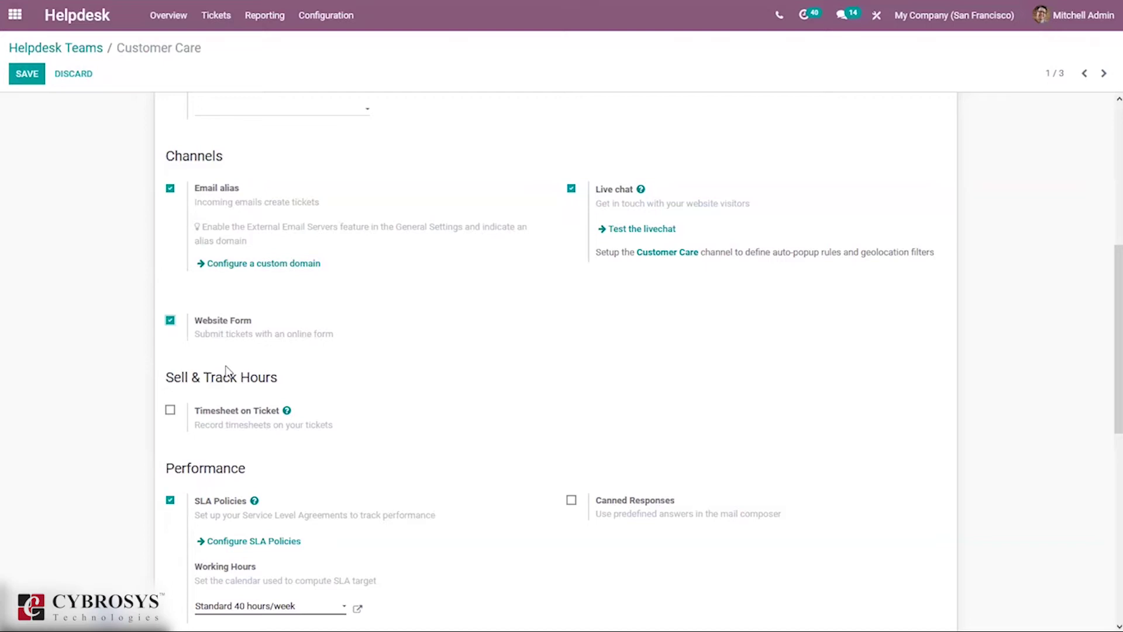
Enable Timesheet on Ticket and start creating a new timesheet project named "Help desk Project" with its full form open.
left_click(171, 410)
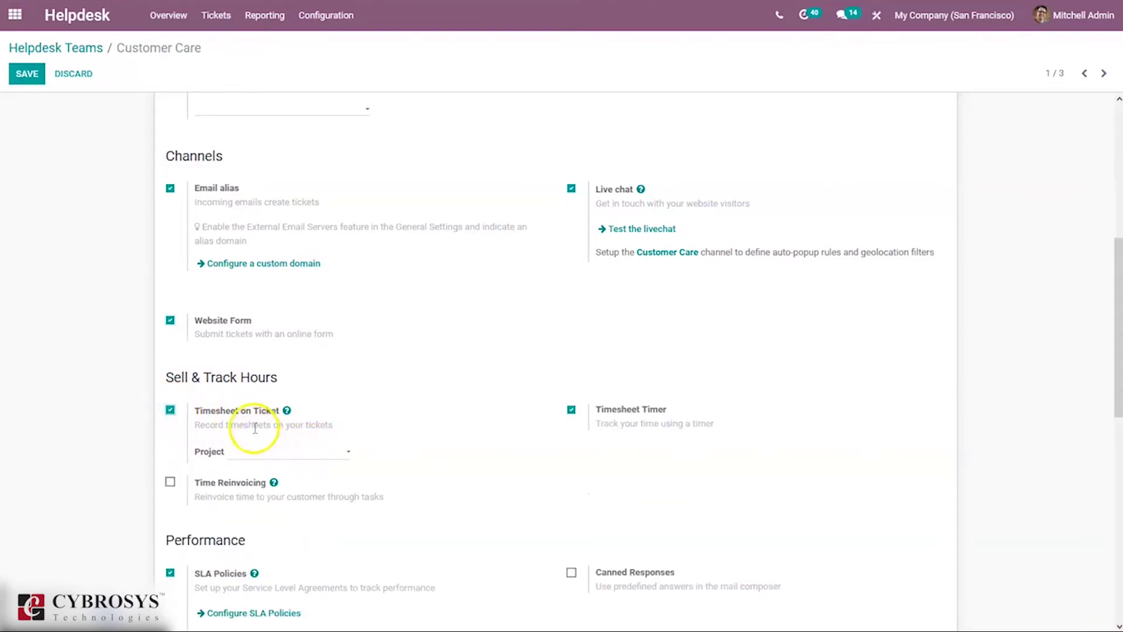
left_click(331, 453)
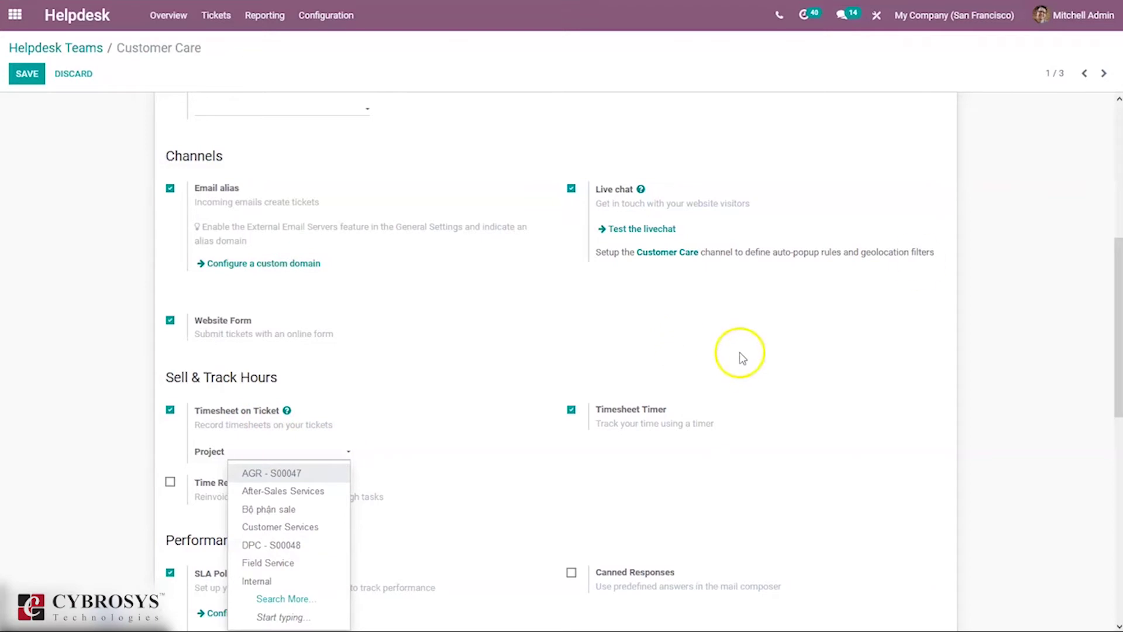
left_click_drag(1113, 294, 1116, 332)
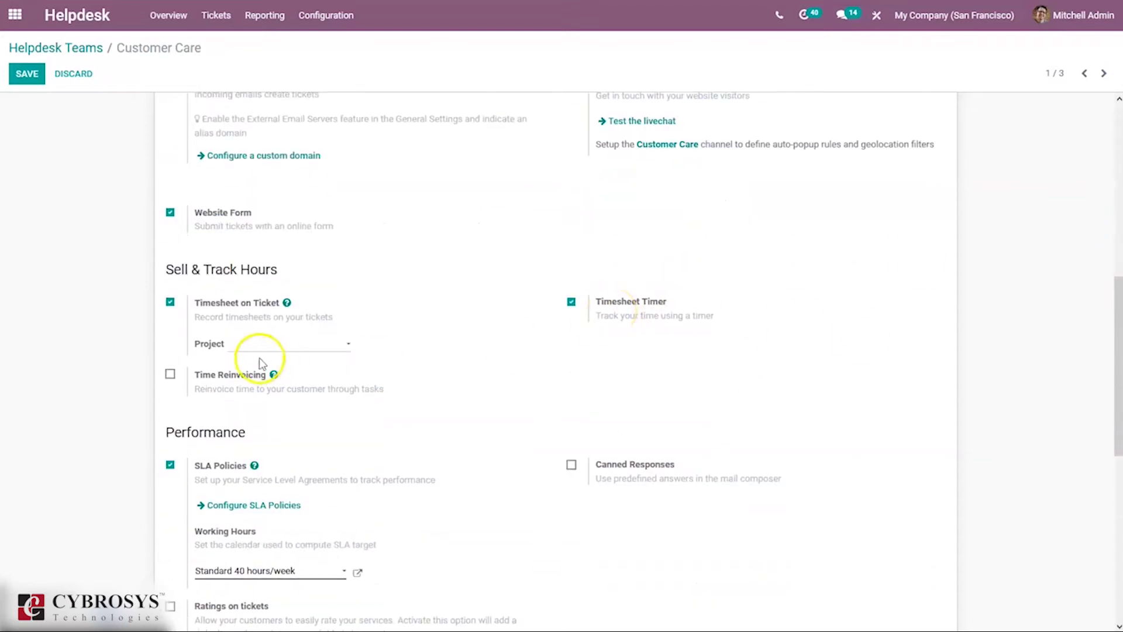
left_click(236, 344)
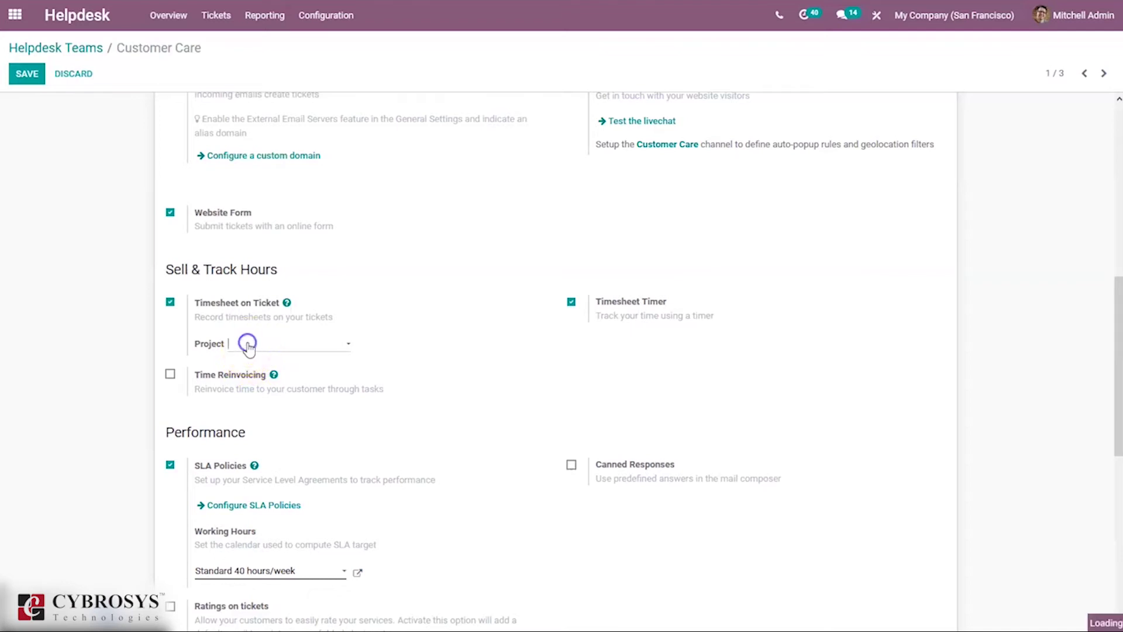
left_click(294, 339)
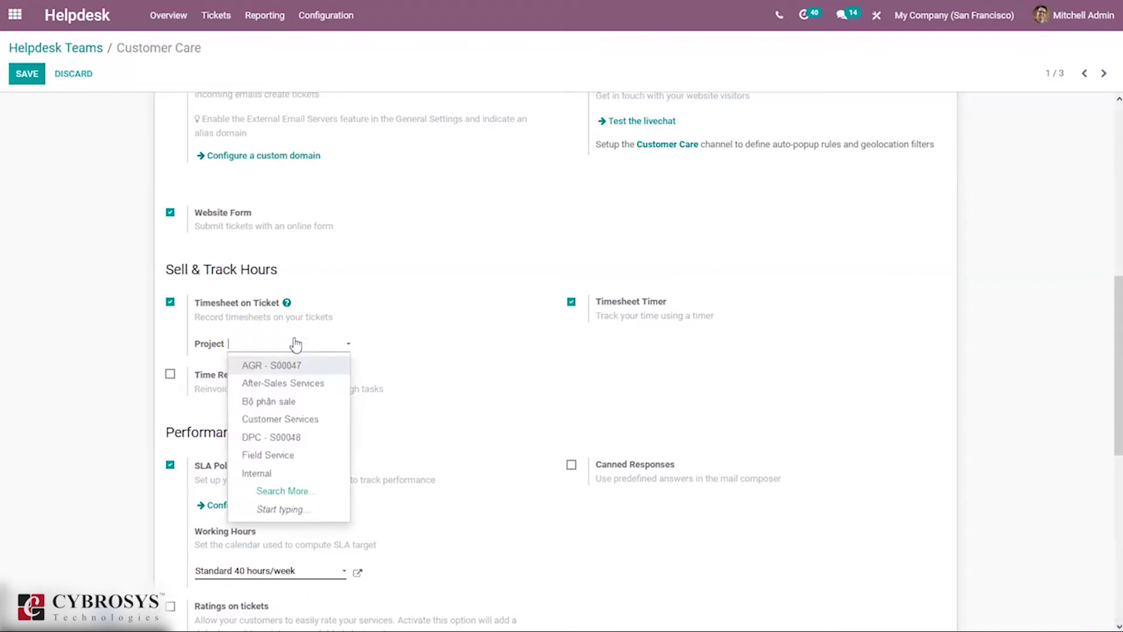
type("H")
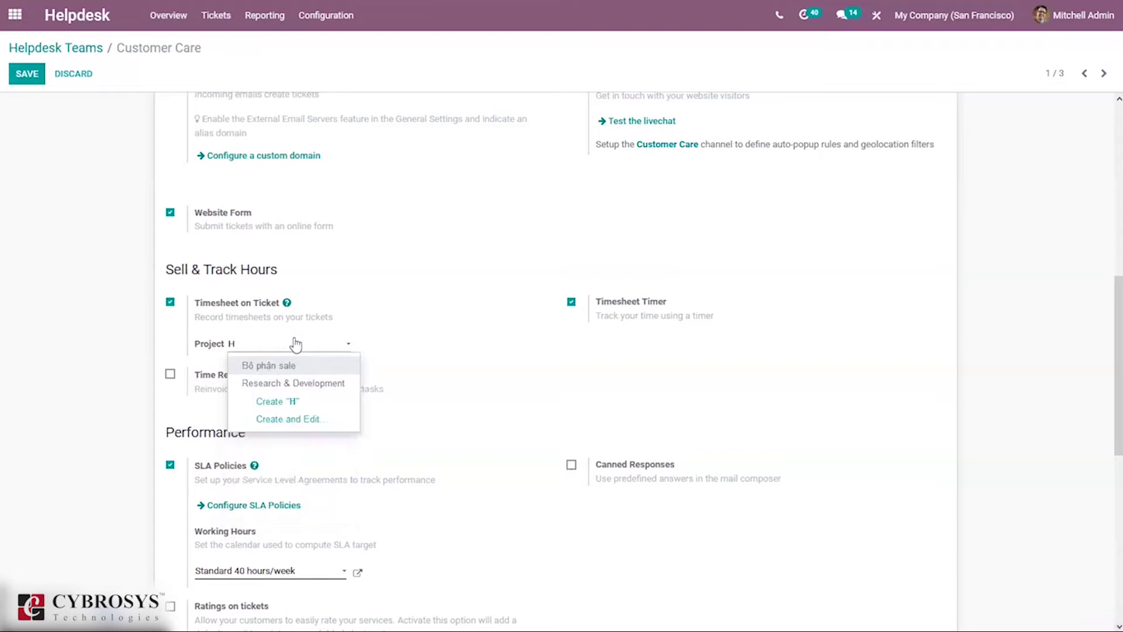
type("elp")
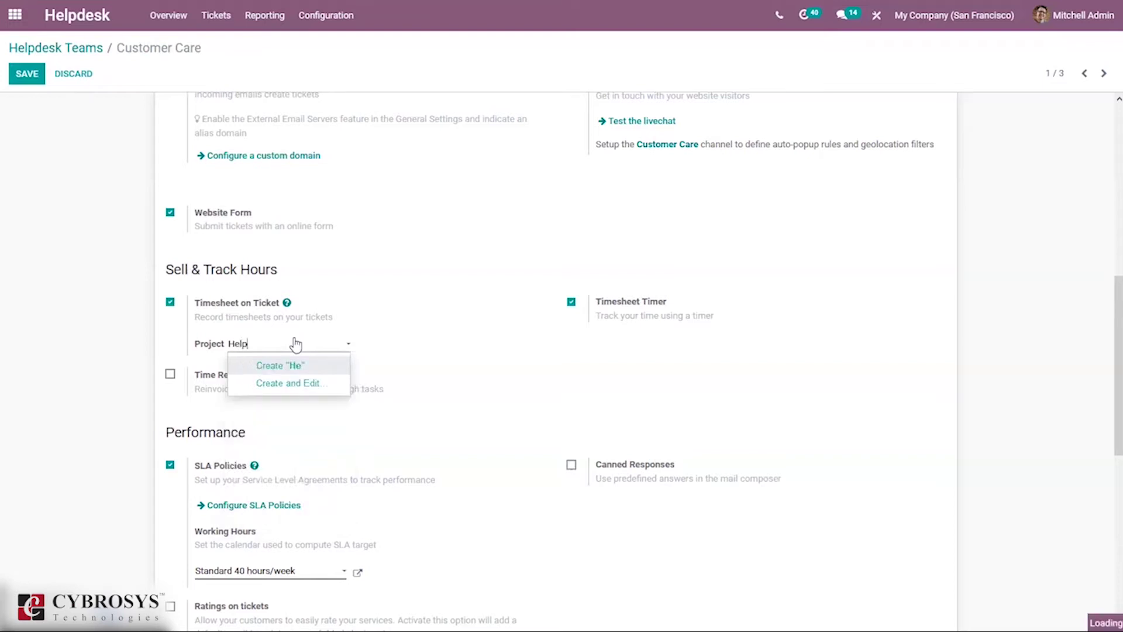
type(" desk Project")
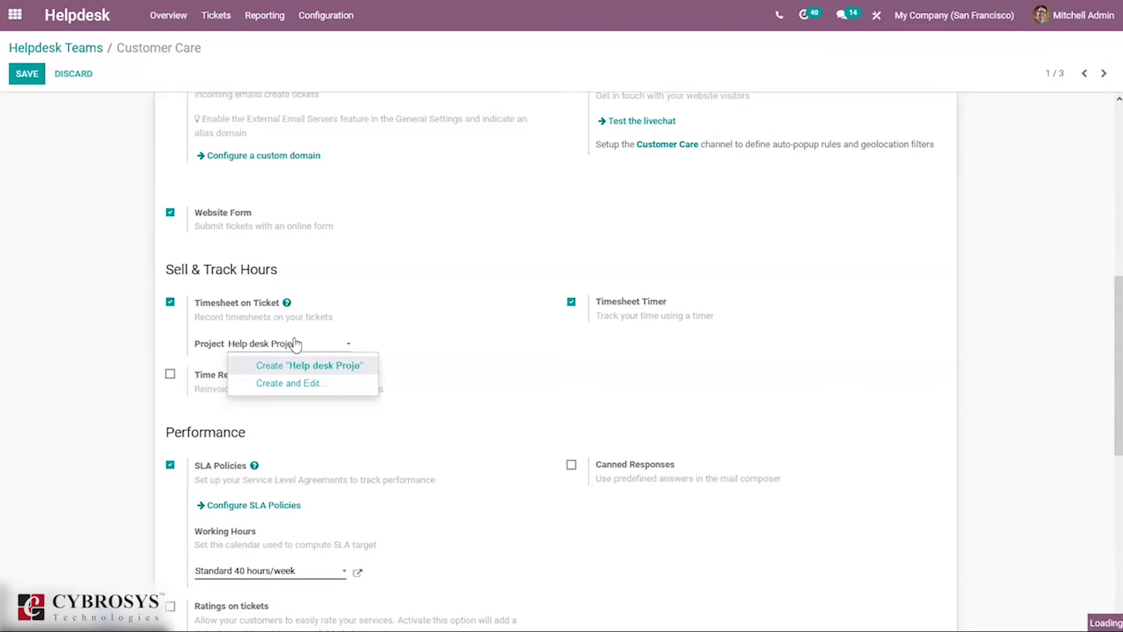
left_click(312, 397)
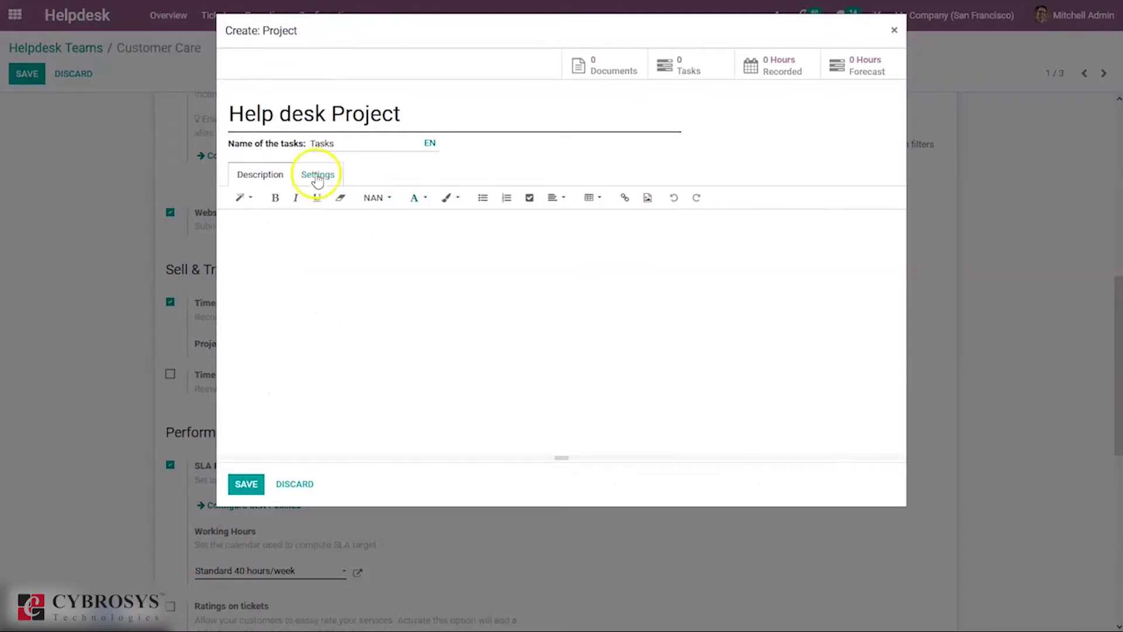
Turn on Billable and Worksheets in the new project's settings and save the project.
left_click(314, 174)
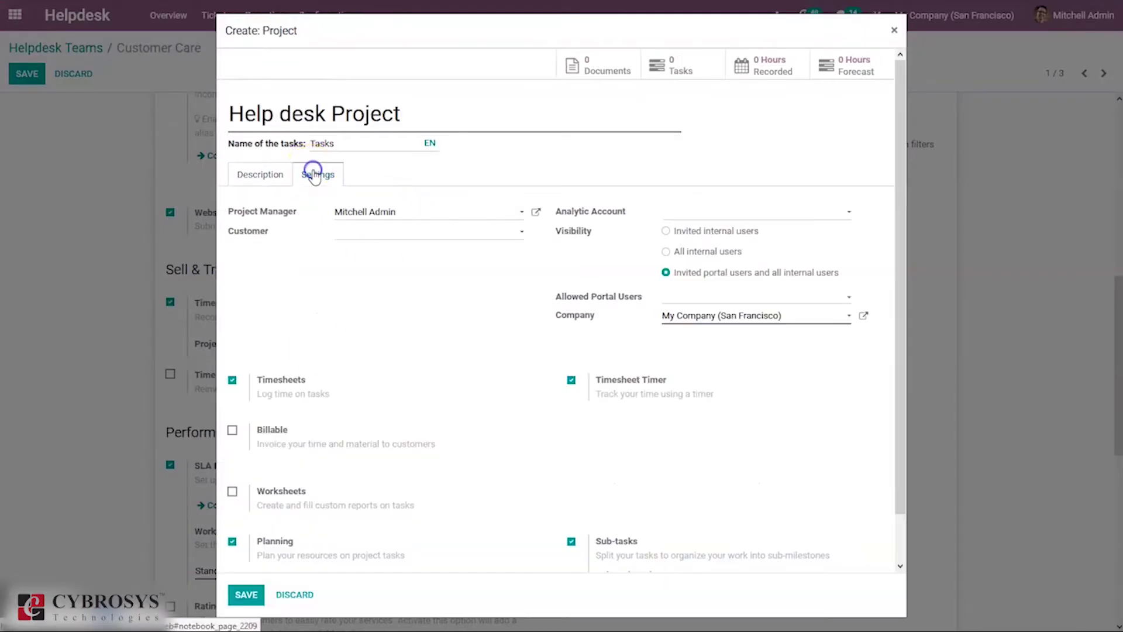
left_click(232, 431)
left_click(232, 491)
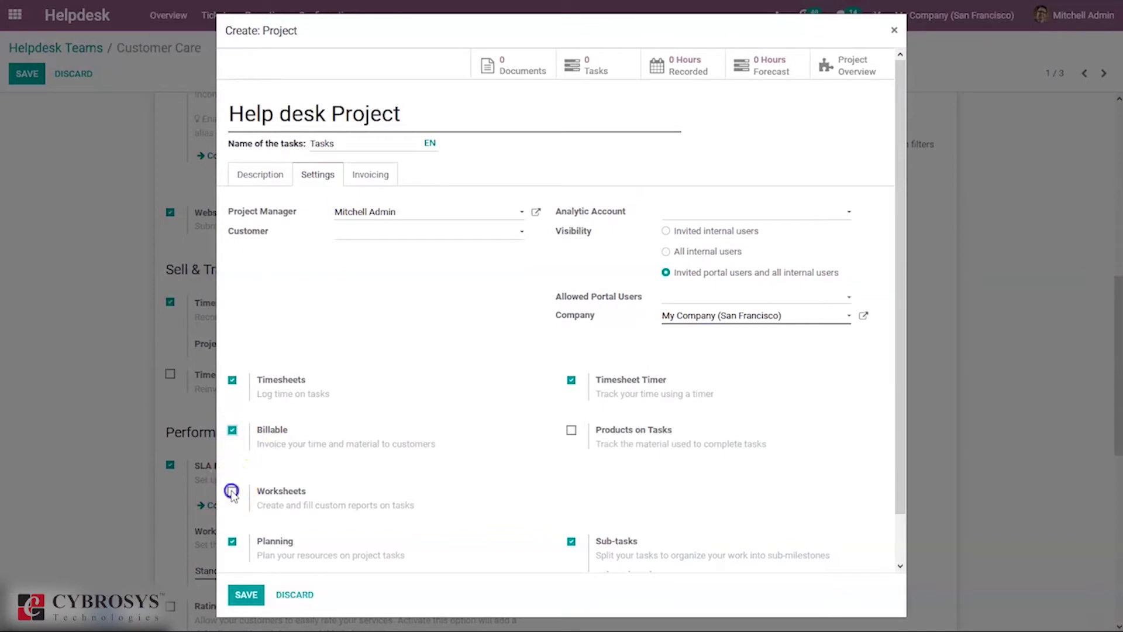
left_click(242, 595)
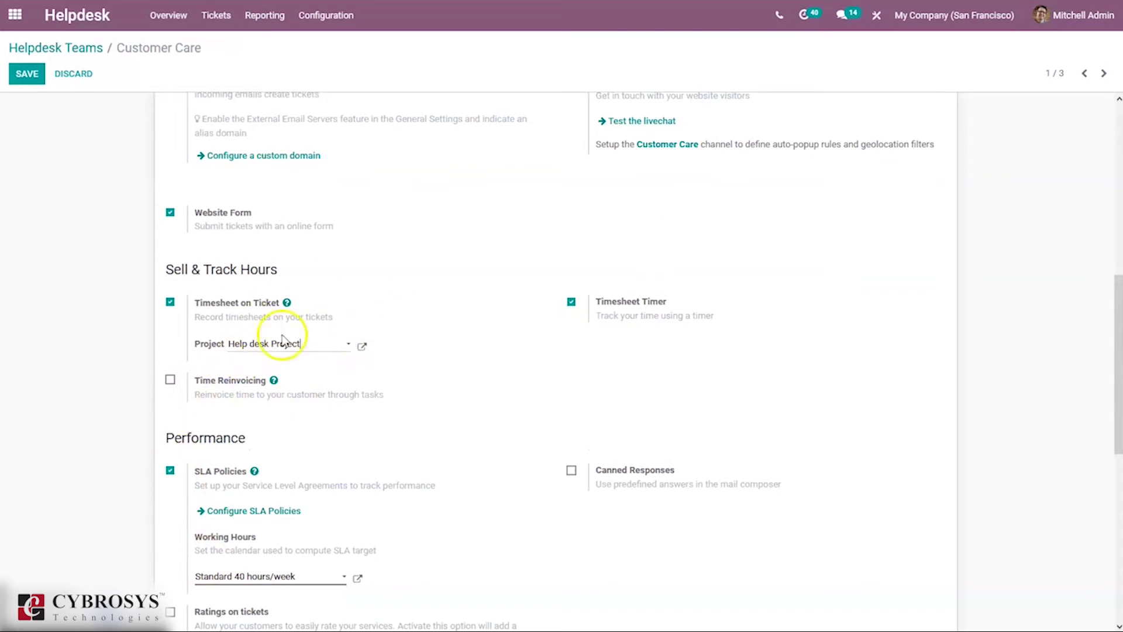
Enable Time Reinvoicing for the team and look through the remaining performance, self-service, after-sales and field service options.
left_click(170, 381)
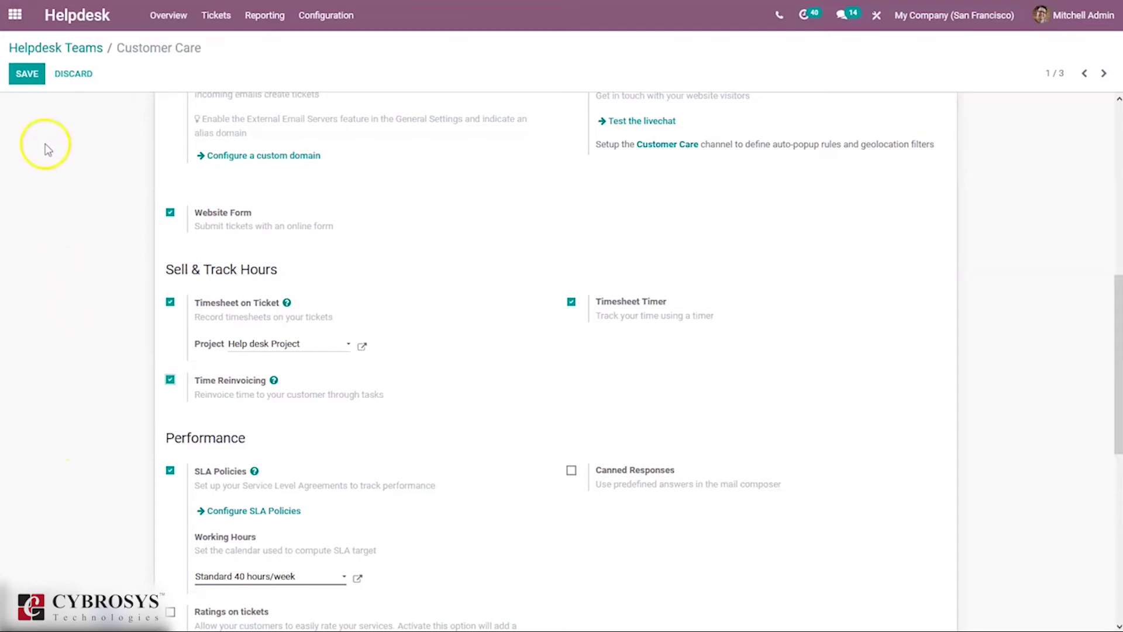
left_click_drag(1117, 311, 1118, 463)
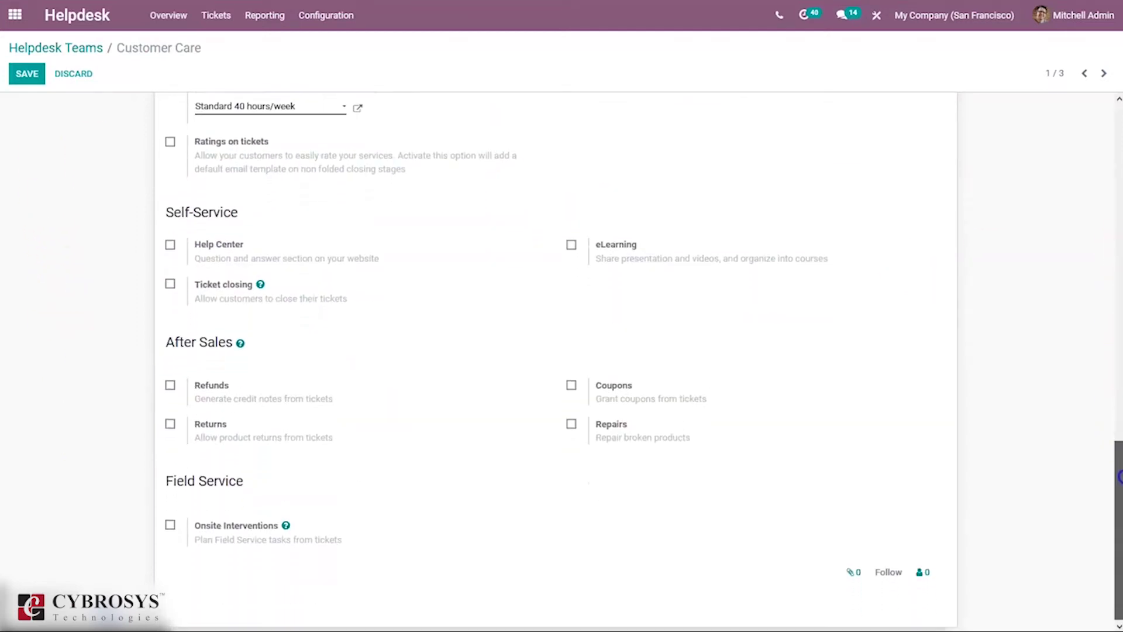
left_click_drag(1118, 476, 1118, 333)
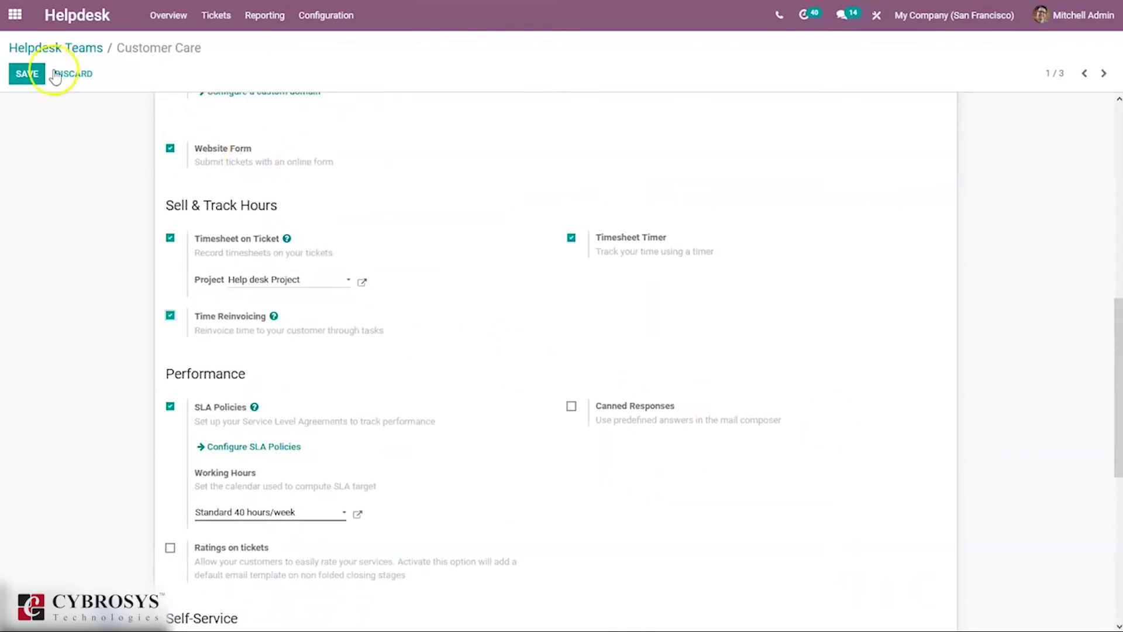
Try to save the Customer Care team, and set its assignment method to Manually.
left_click(19, 76)
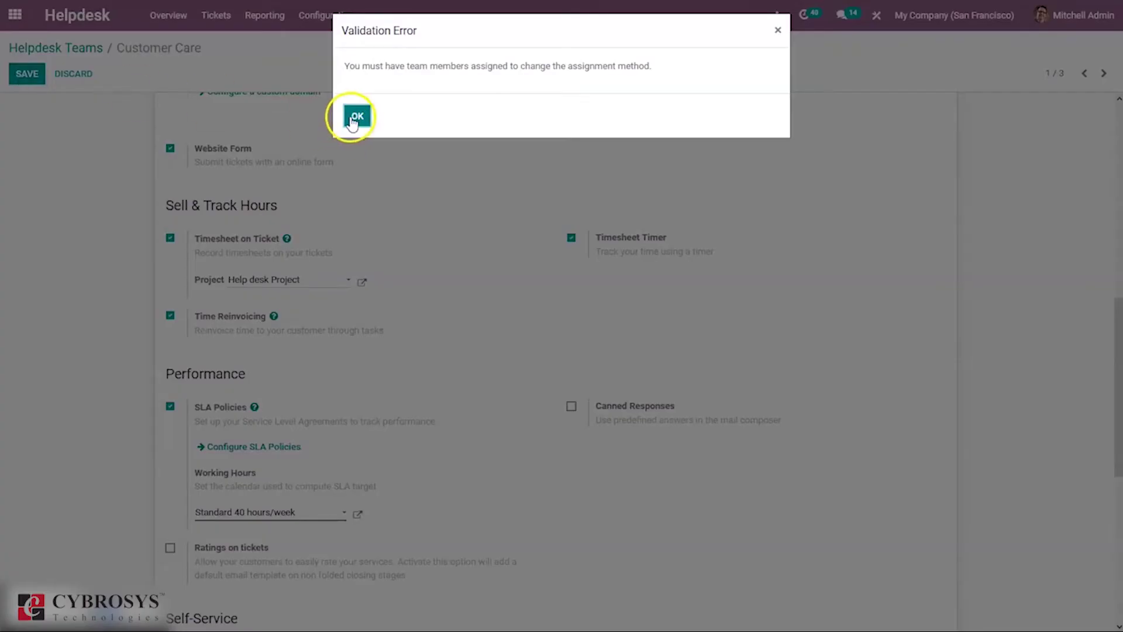
left_click(777, 30)
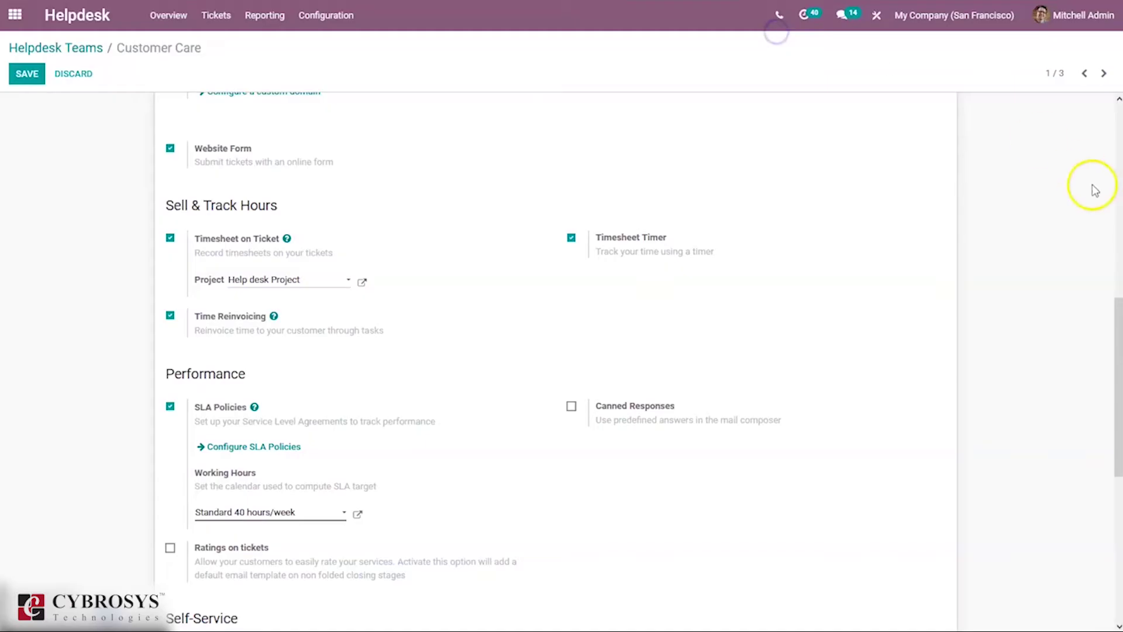
left_click_drag(1112, 371, 1113, 163)
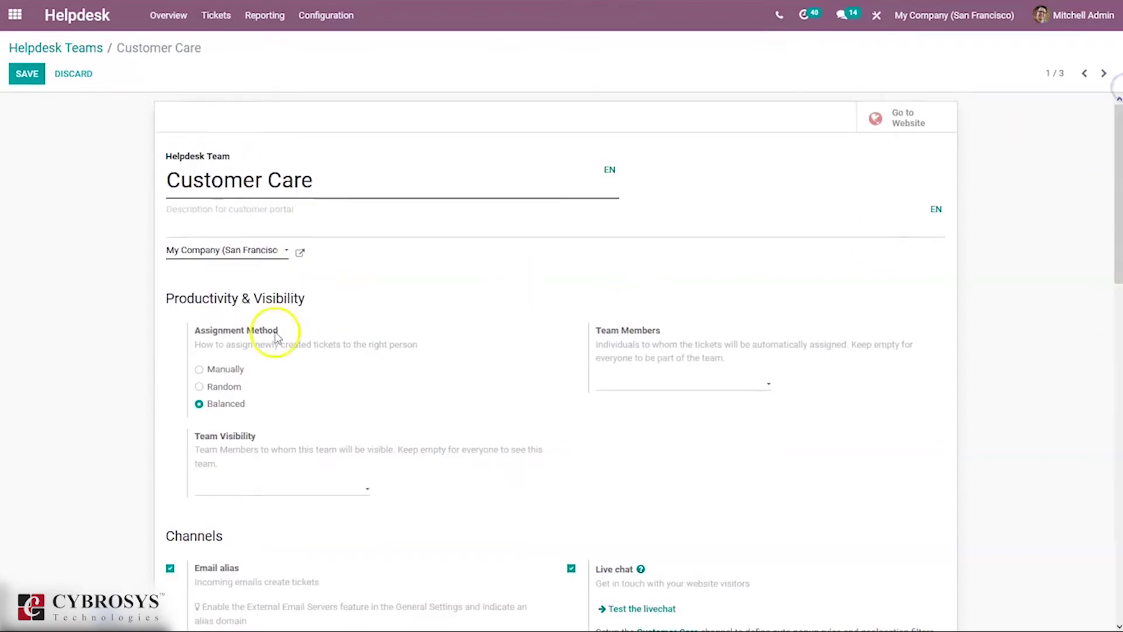
left_click(214, 370)
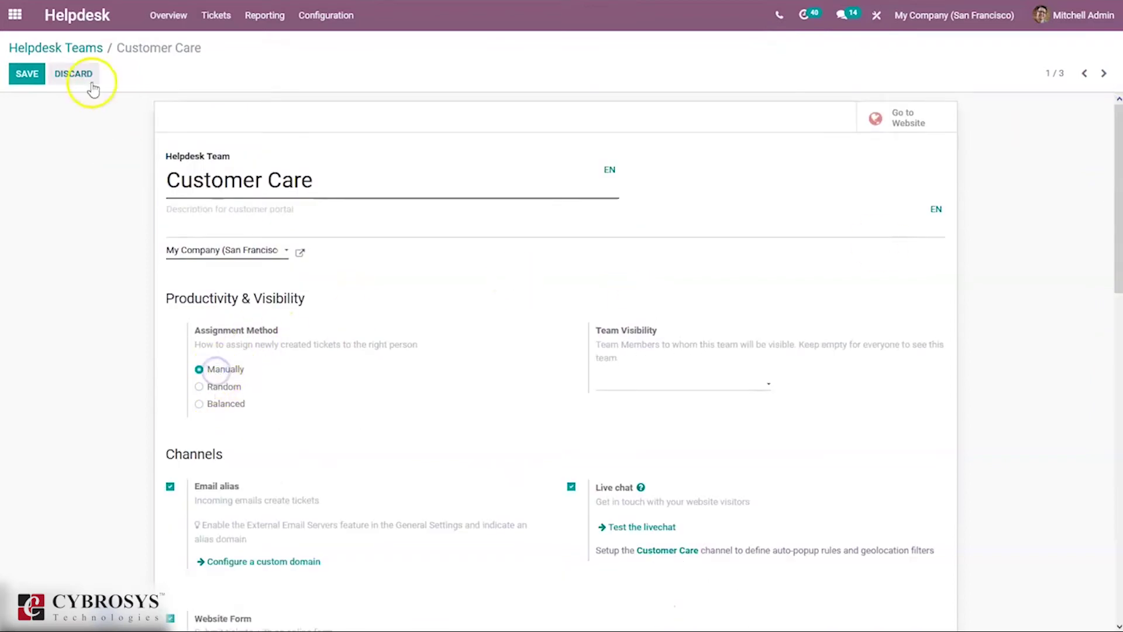
Save the Customer Care team, and open the units of measure list in the Sales app.
left_click(25, 73)
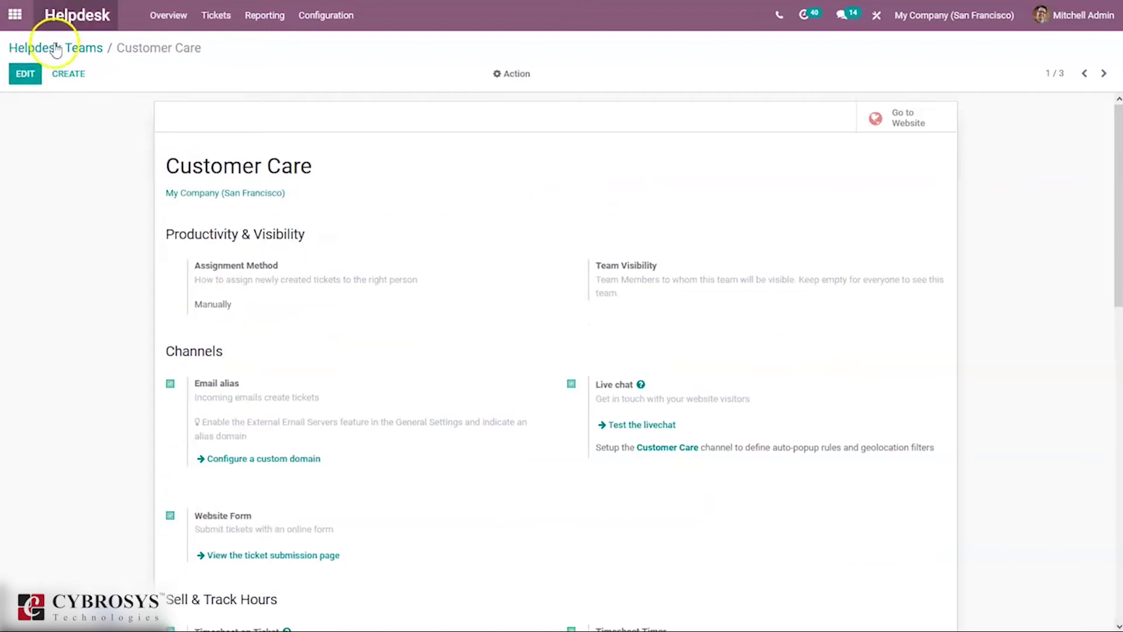
left_click(13, 15)
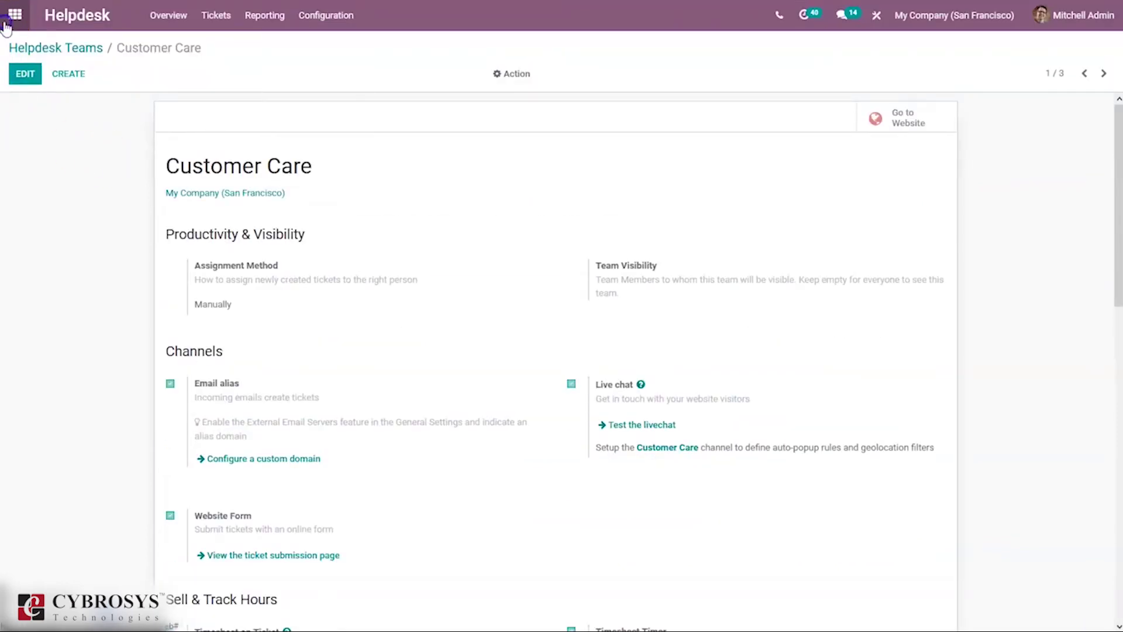
left_click(321, 111)
type("sa")
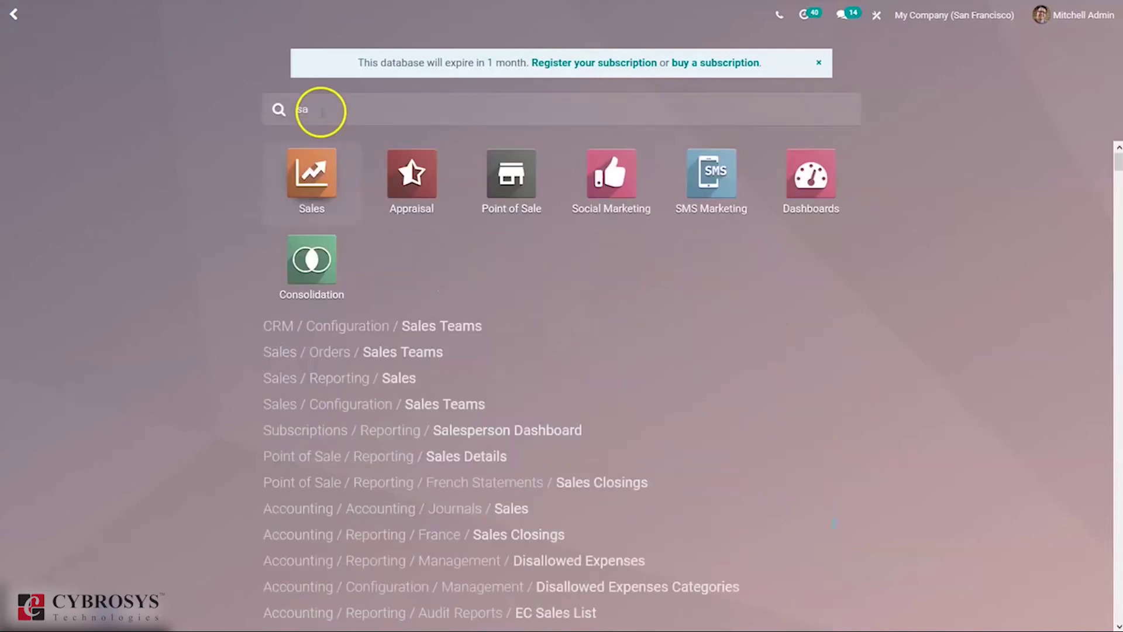
left_click(312, 174)
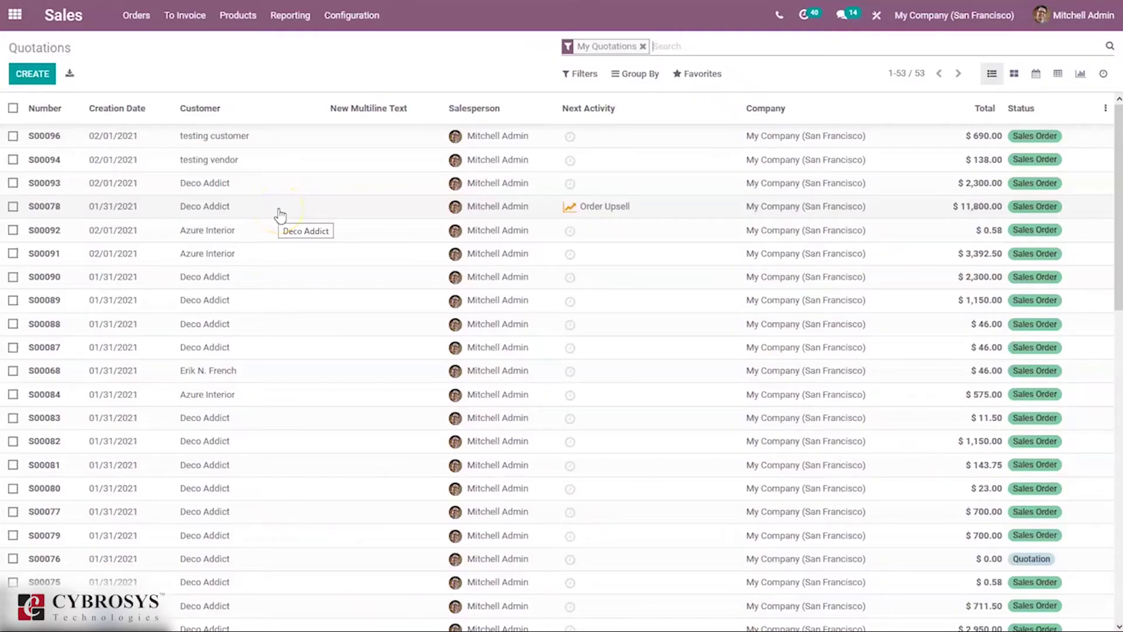
left_click(362, 15)
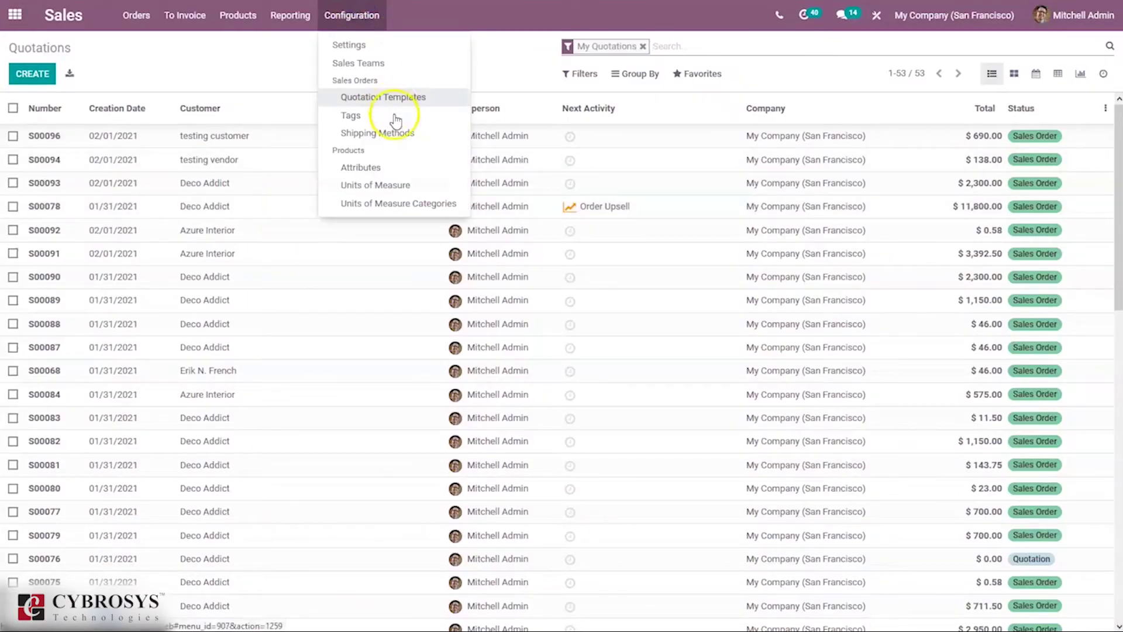
left_click(399, 183)
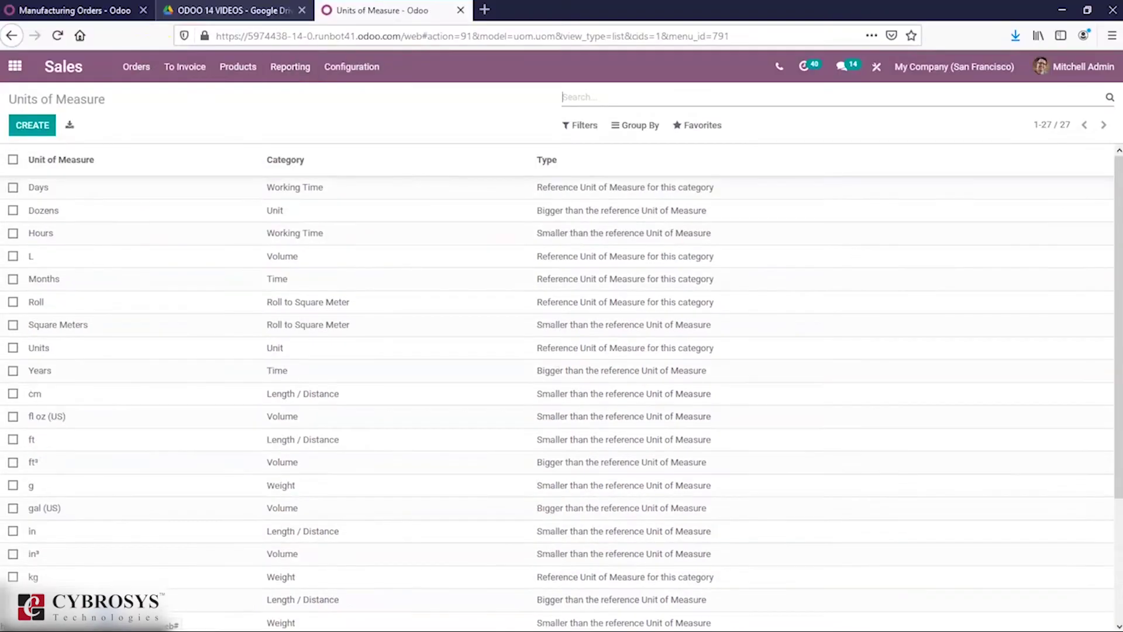
Create a new product named "Helpdesk service" with the product type Service.
left_click(236, 20)
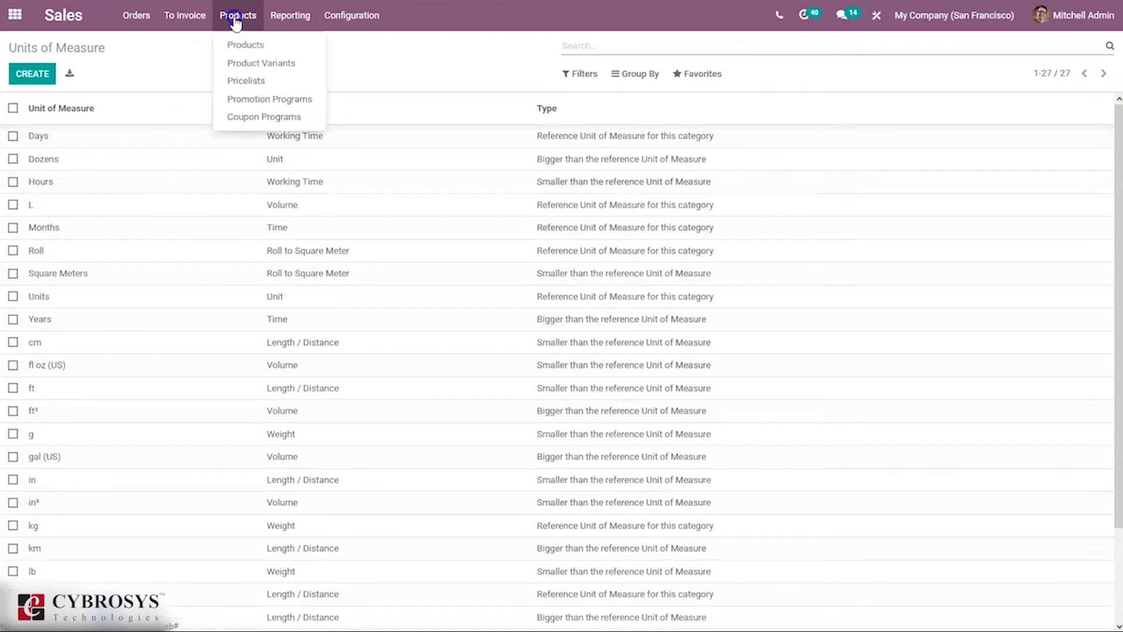
left_click(241, 43)
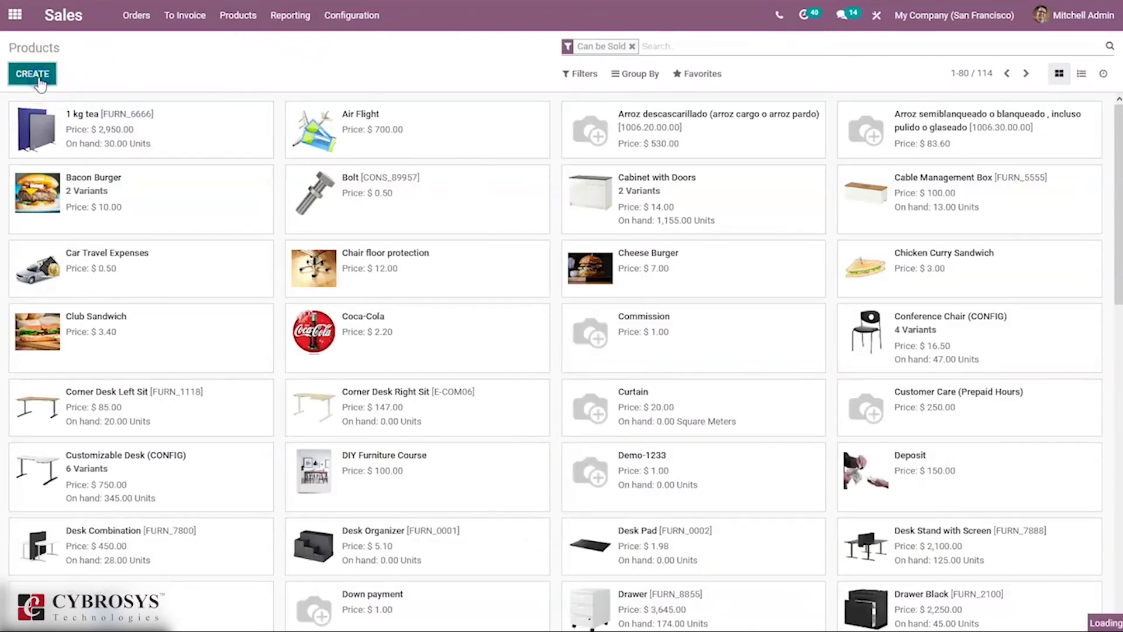
left_click(114, 106)
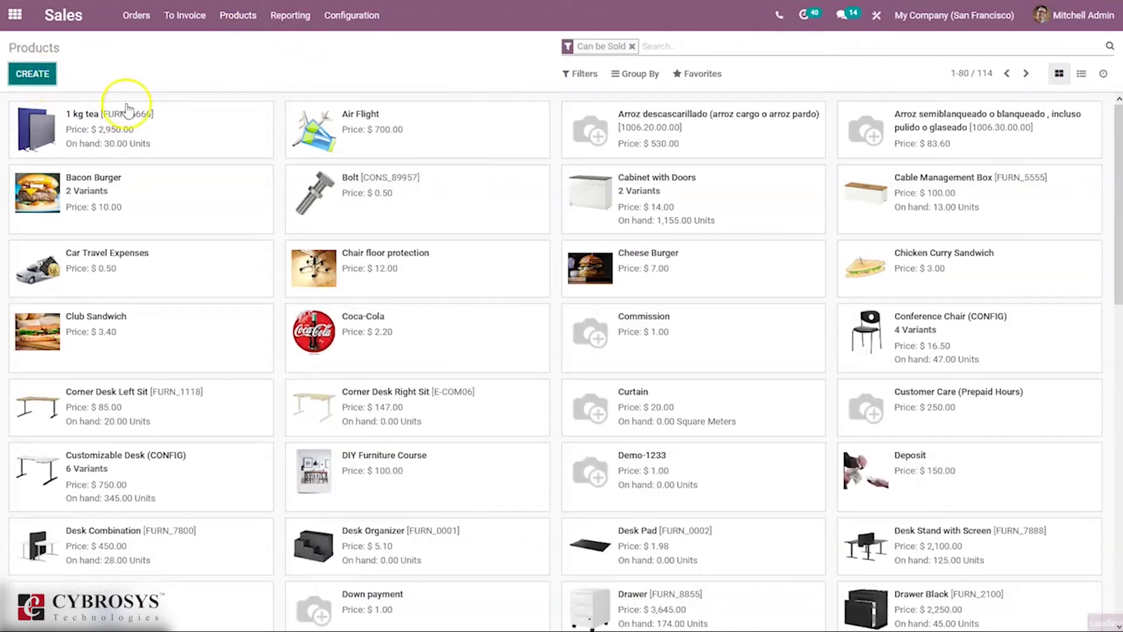
left_click(32, 74)
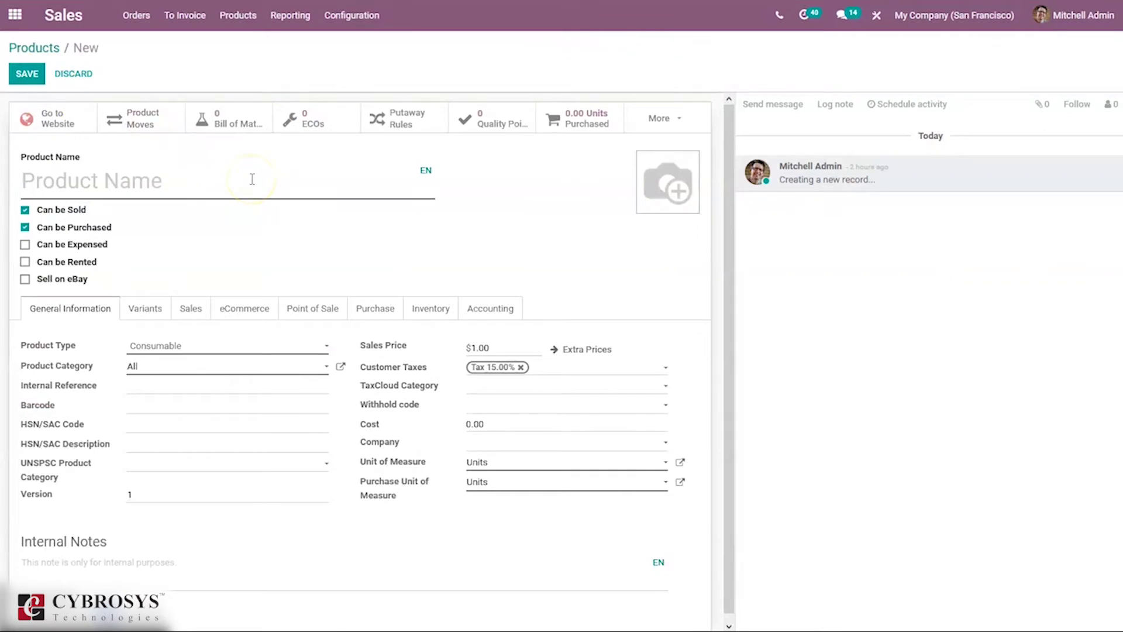
type("Helpdesk service")
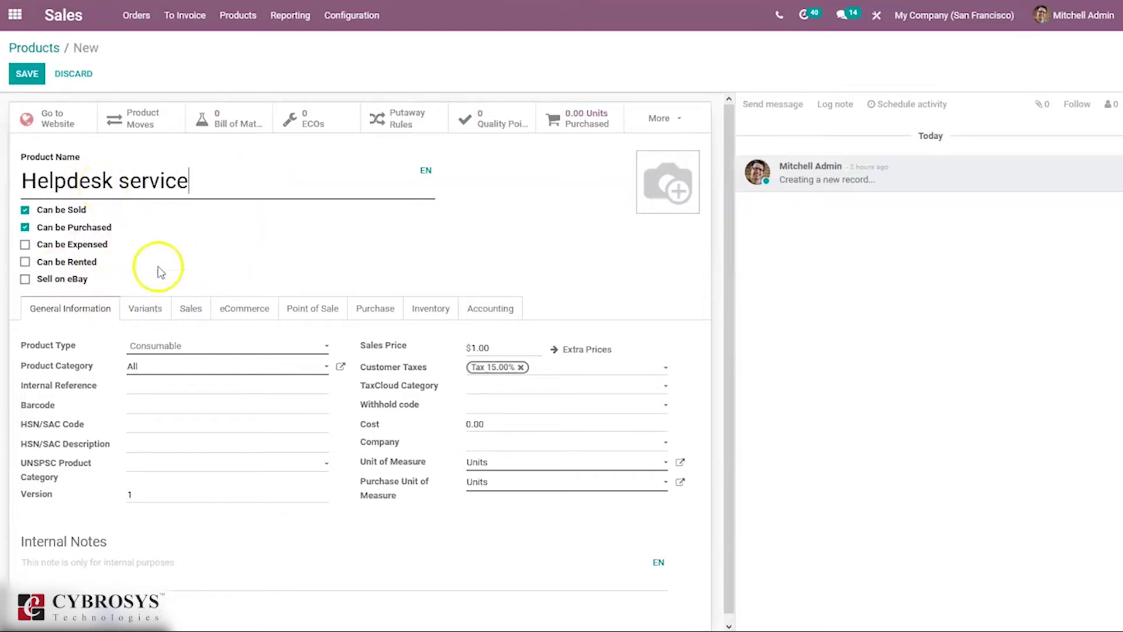
left_click(146, 352)
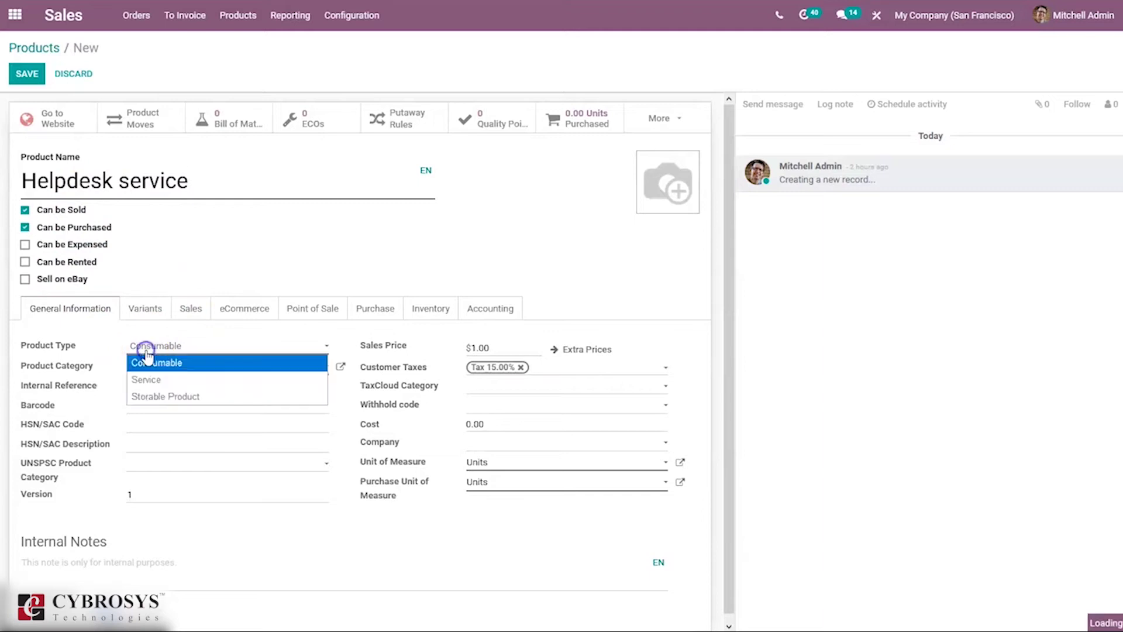
left_click(149, 381)
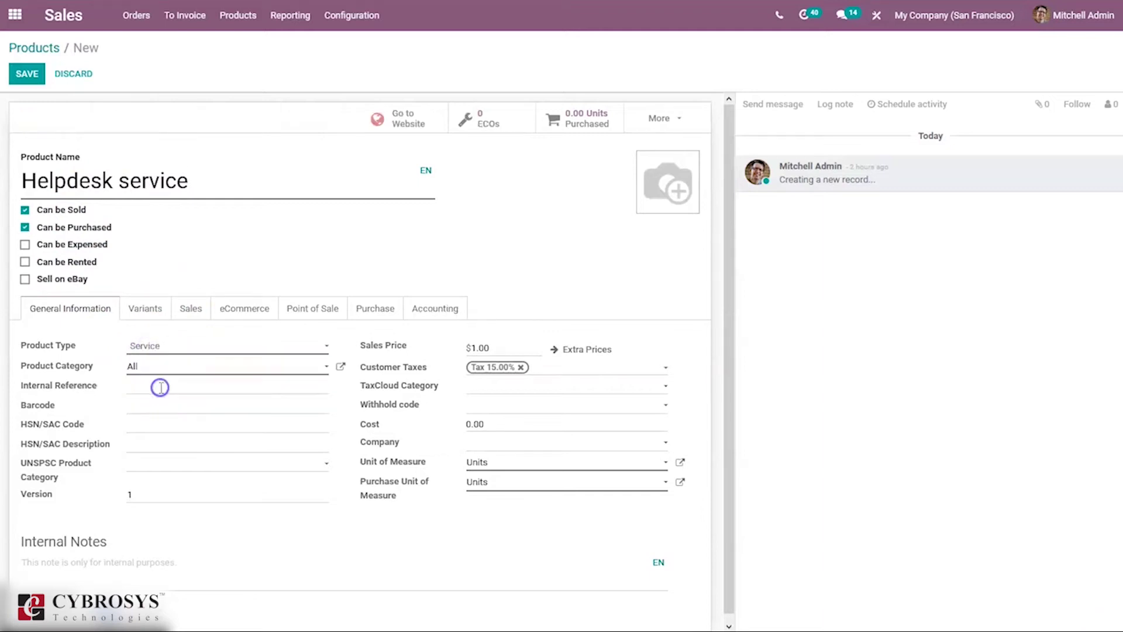
Set the product's invoicing policy to Prepaid with service tracking that creates a task in the existing Help desk Project, and save the product.
left_click(180, 309)
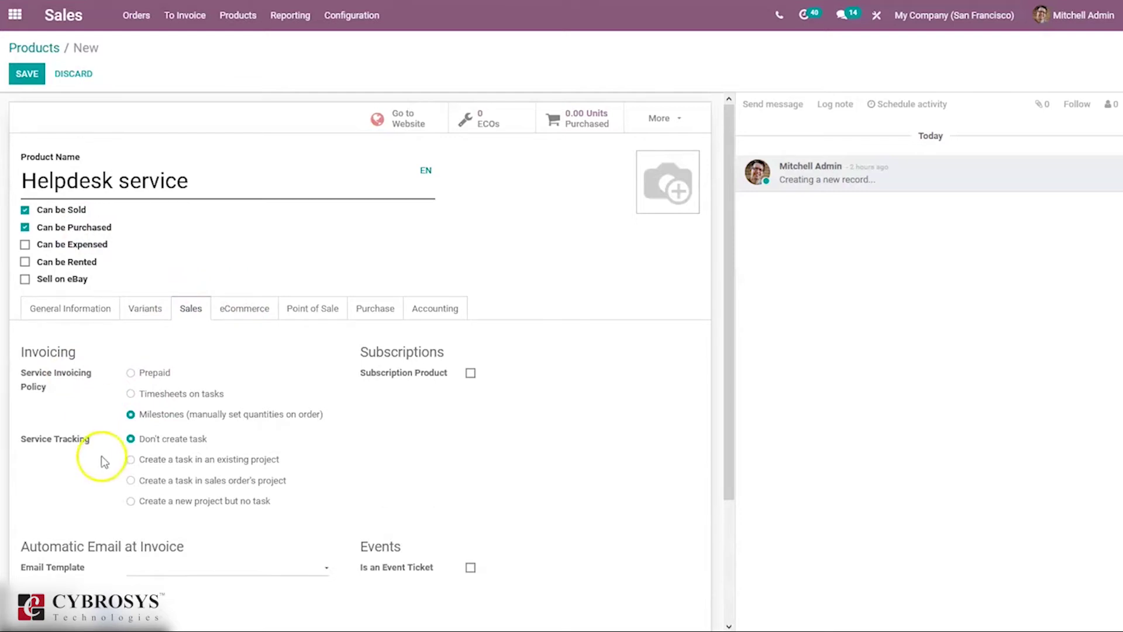
left_click(162, 377)
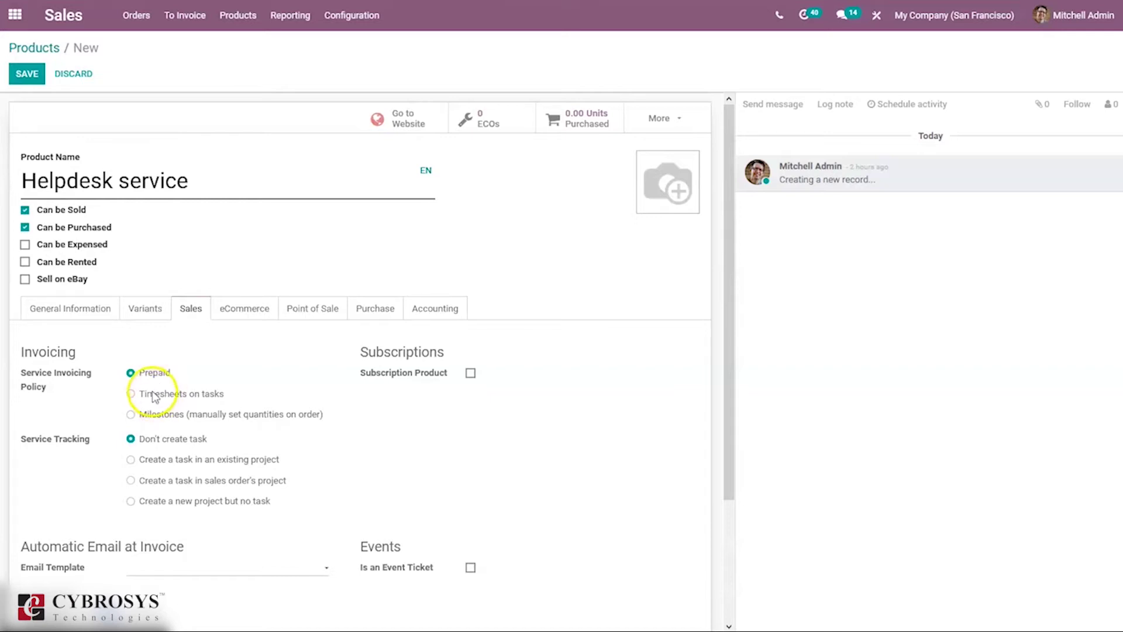
left_click(156, 459)
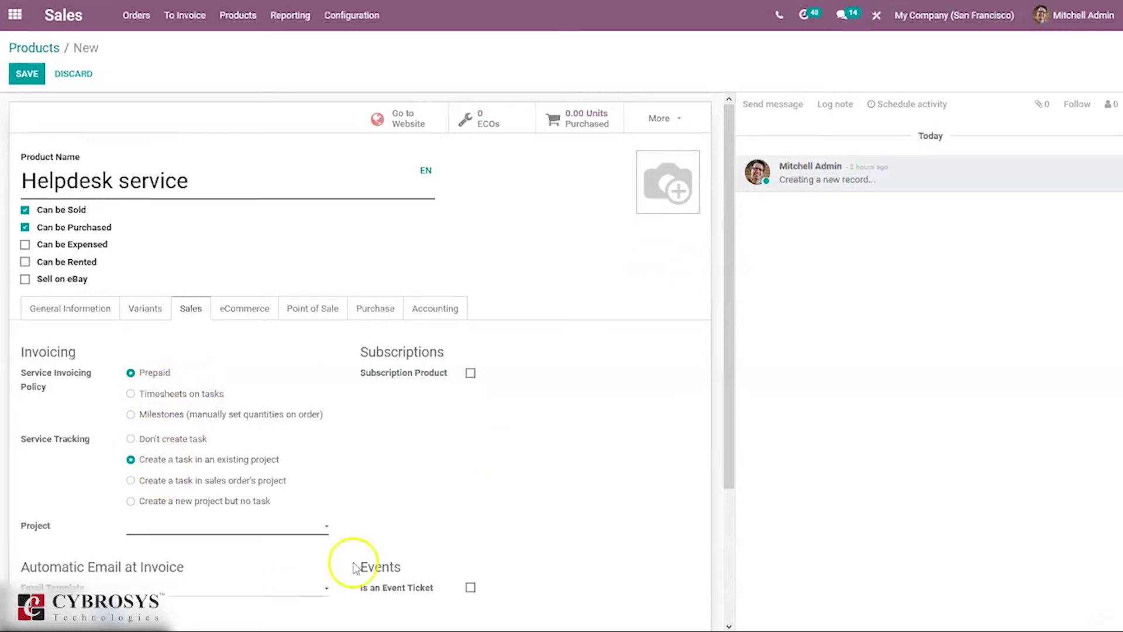
left_click(282, 525)
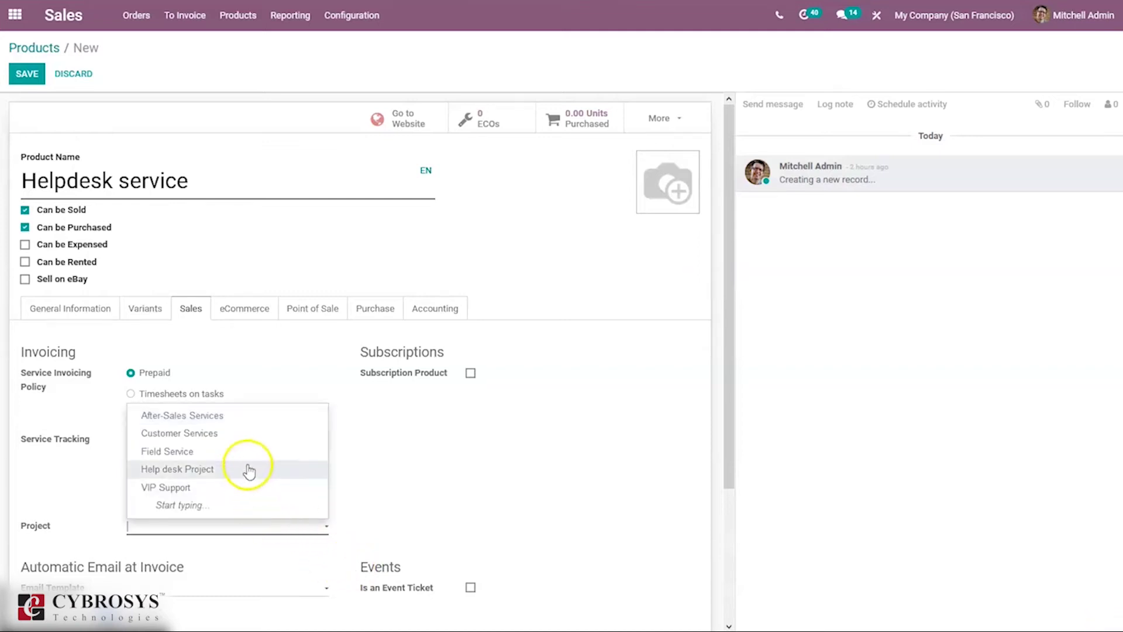
left_click(215, 470)
left_click_drag(725, 261, 732, 363)
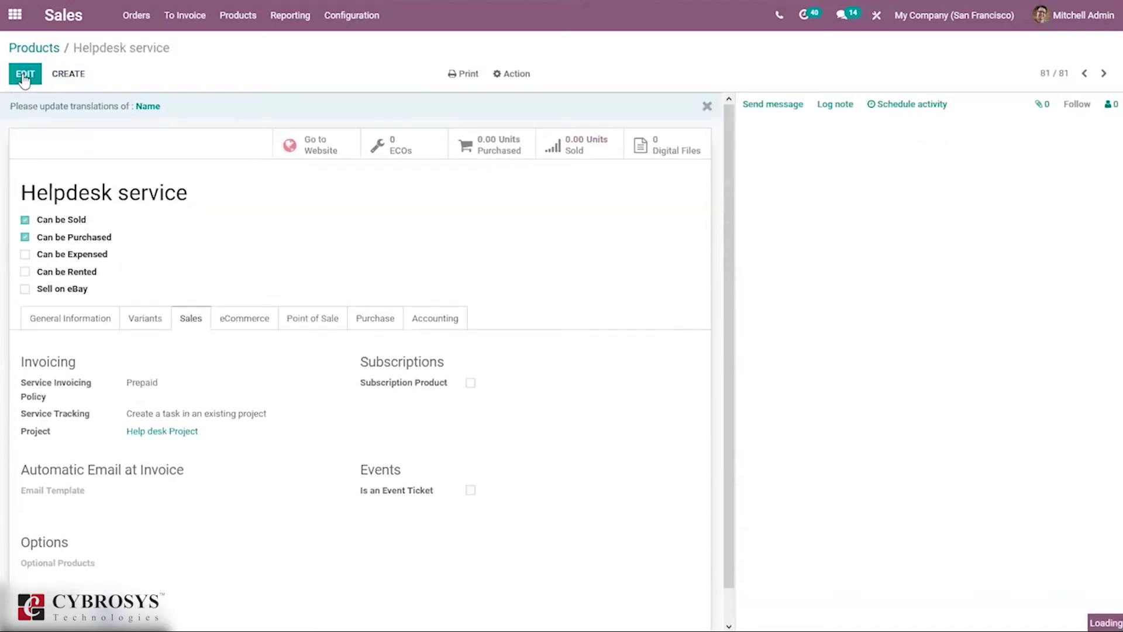
Start a new sales order for the customer Deco Addict.
left_click(128, 17)
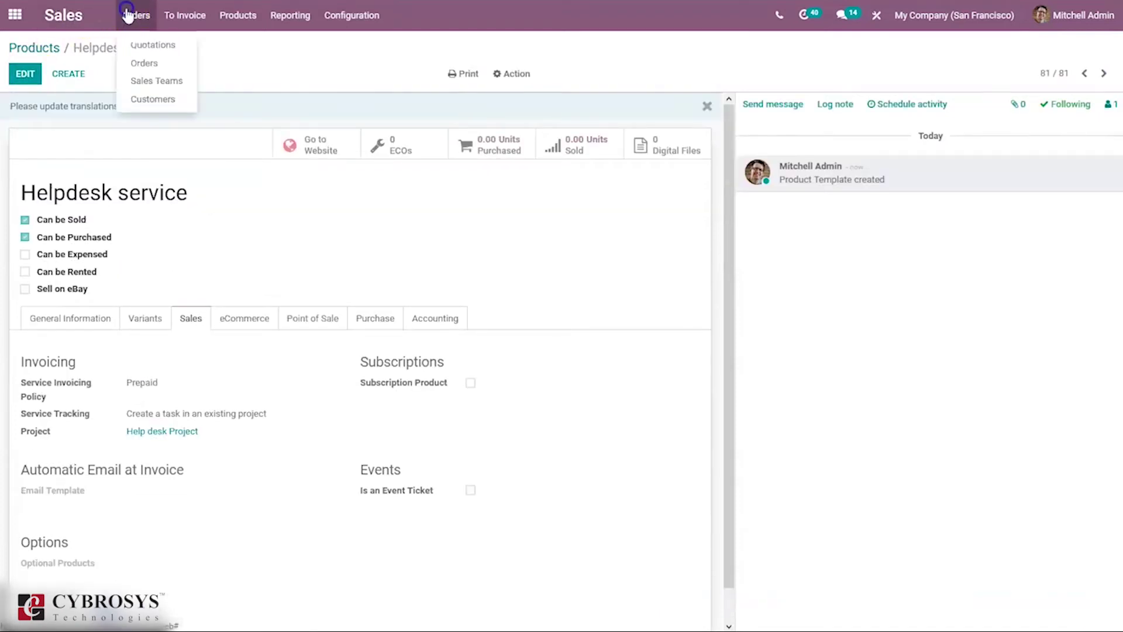
left_click(157, 59)
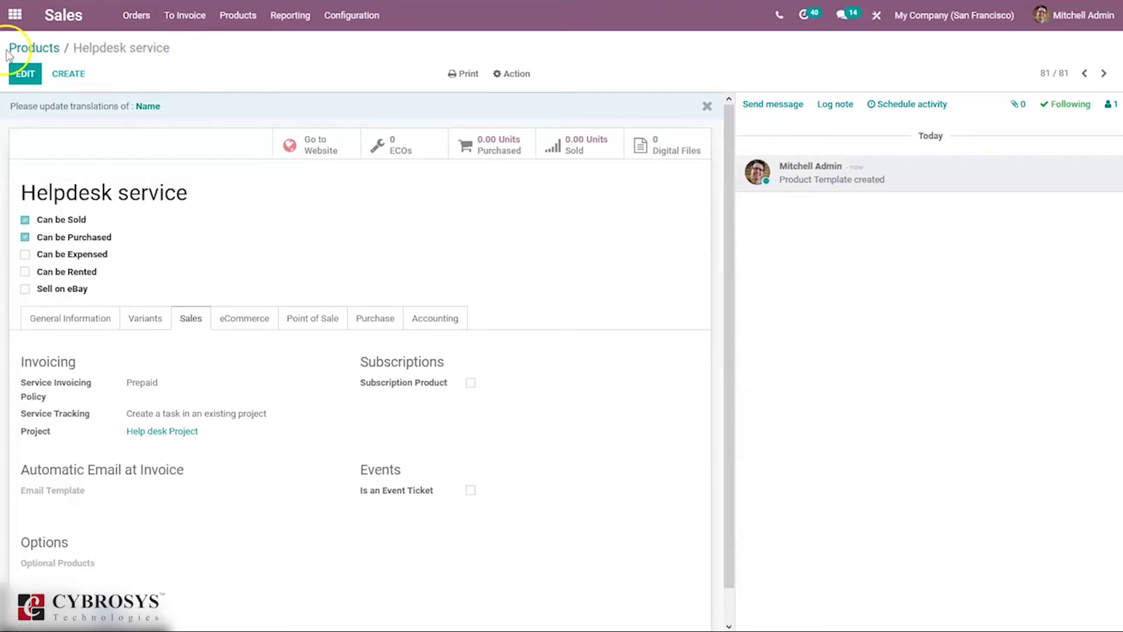
left_click(25, 74)
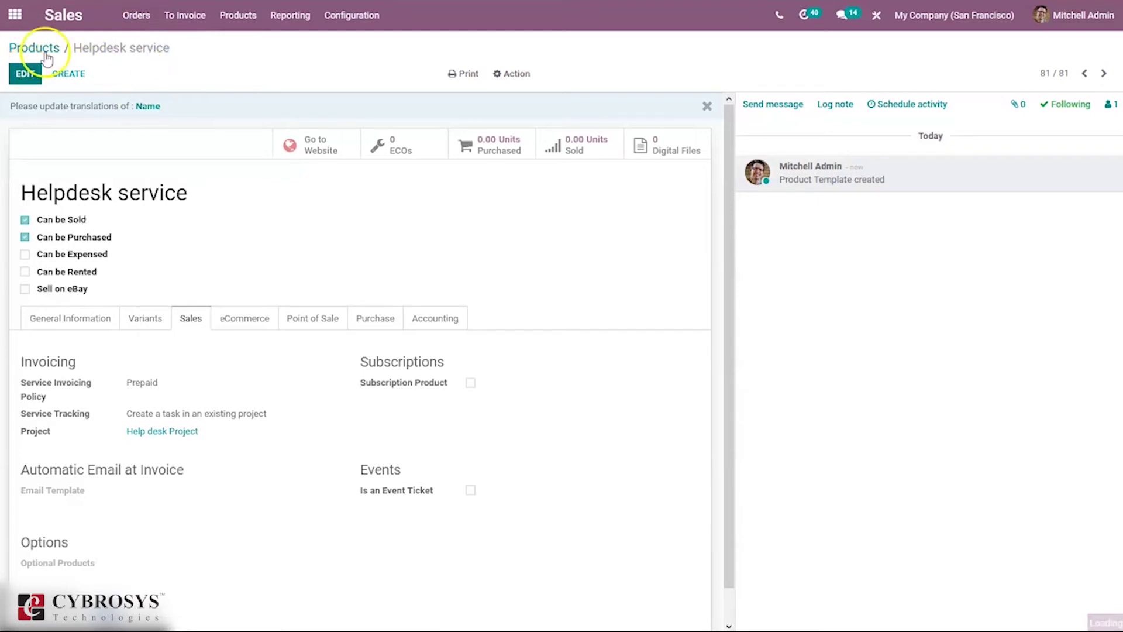
left_click(34, 75)
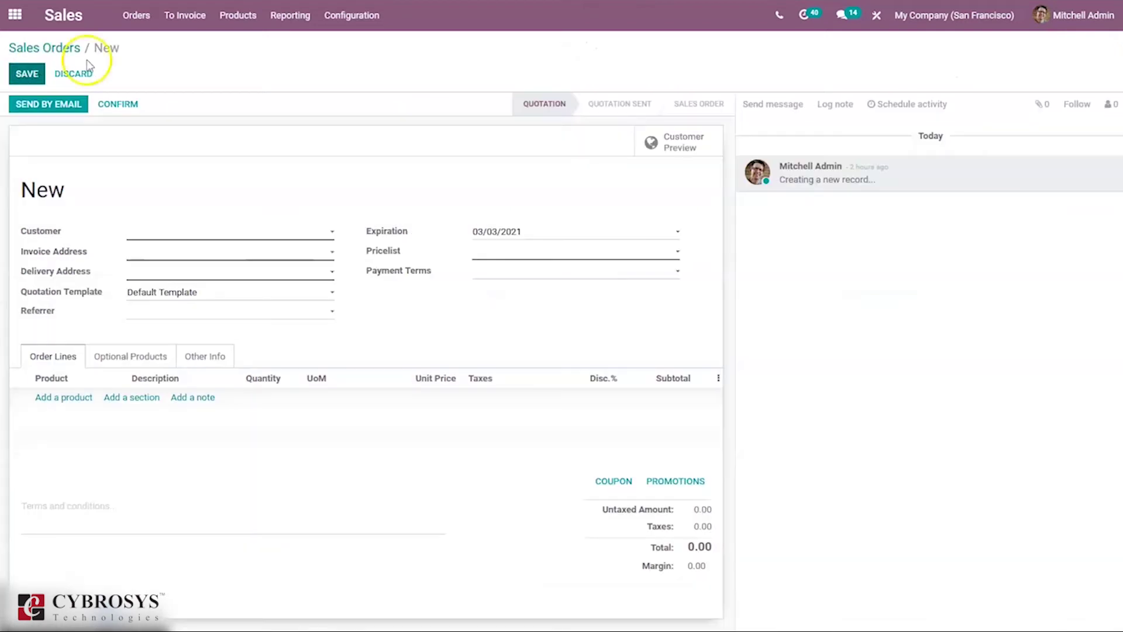
left_click(179, 231)
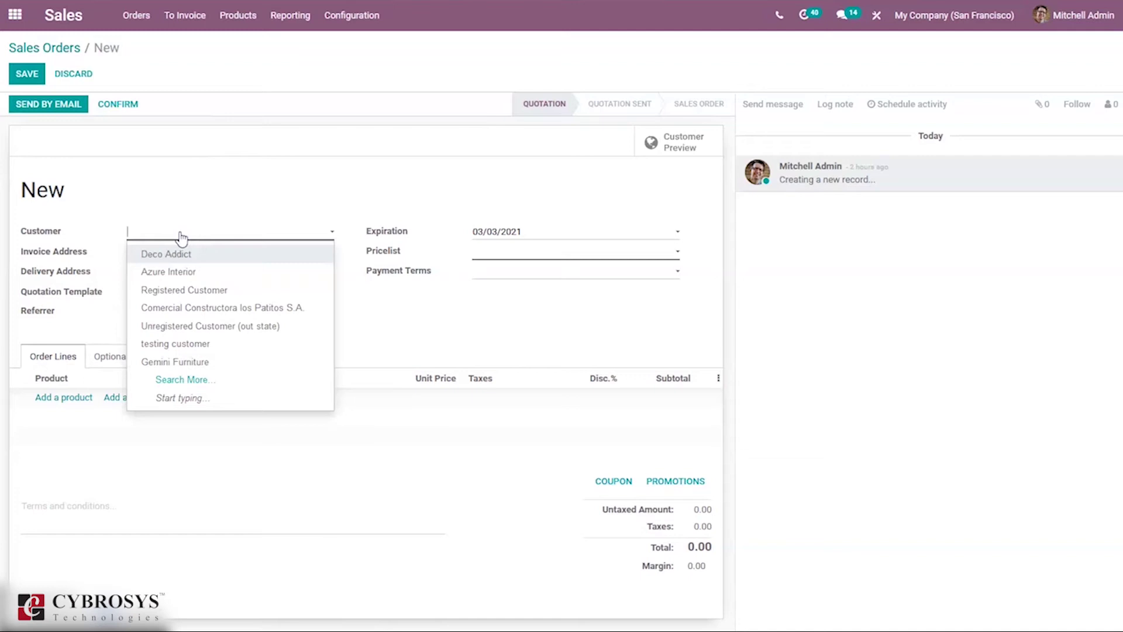
left_click(180, 232)
left_click(181, 231)
left_click(175, 255)
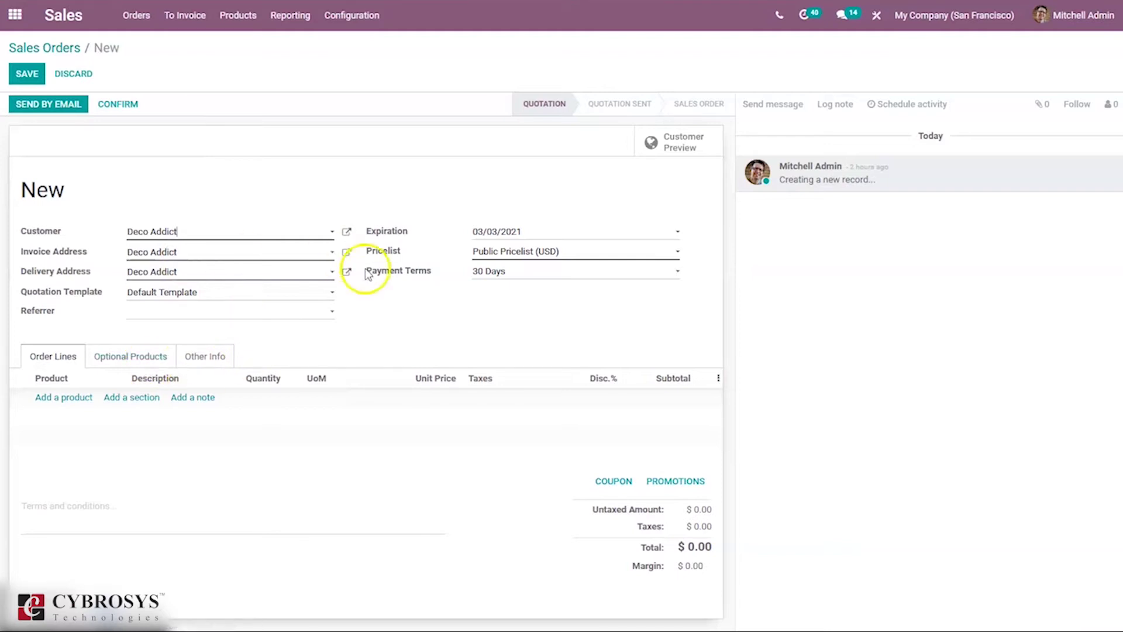
Add the Helpdesk service product as an order line.
left_click(76, 398)
type("hel")
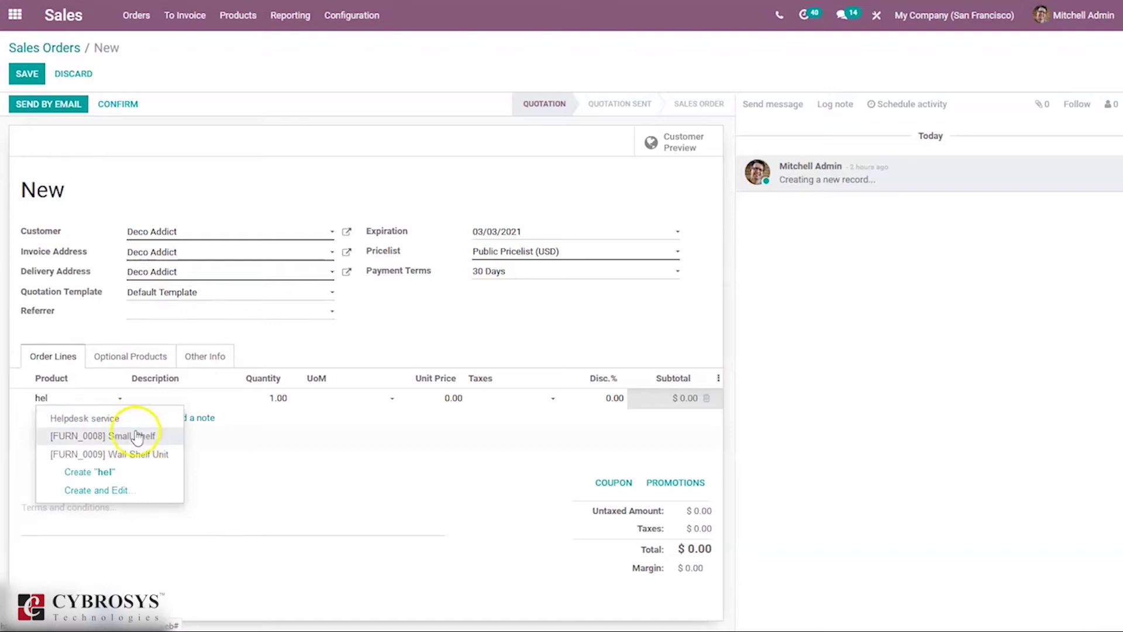
left_click(124, 423)
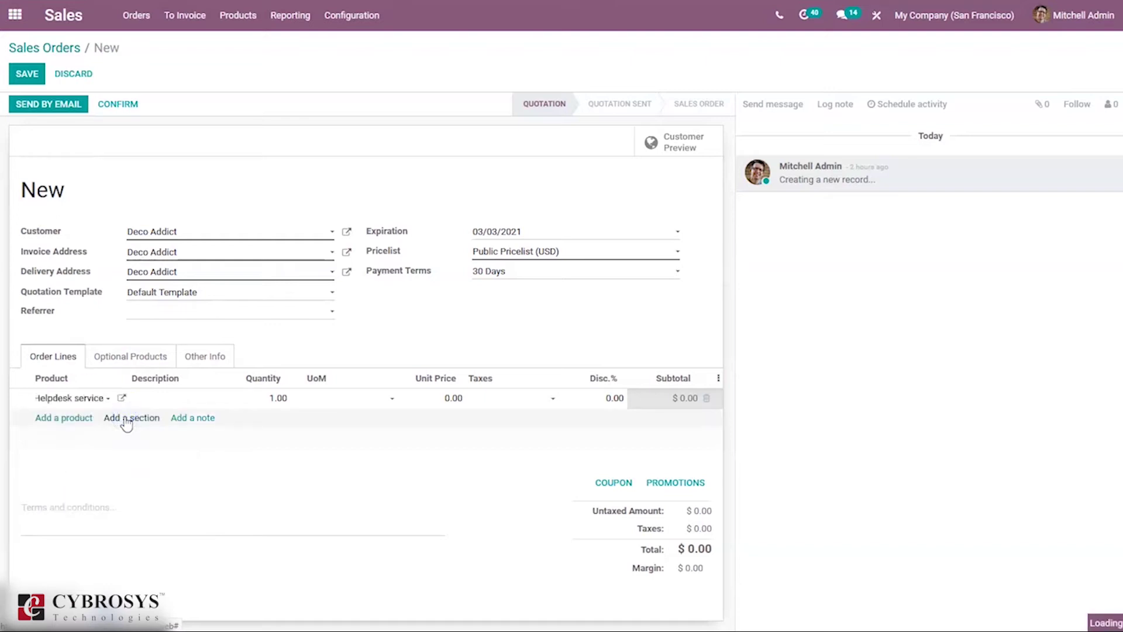
left_click(451, 419)
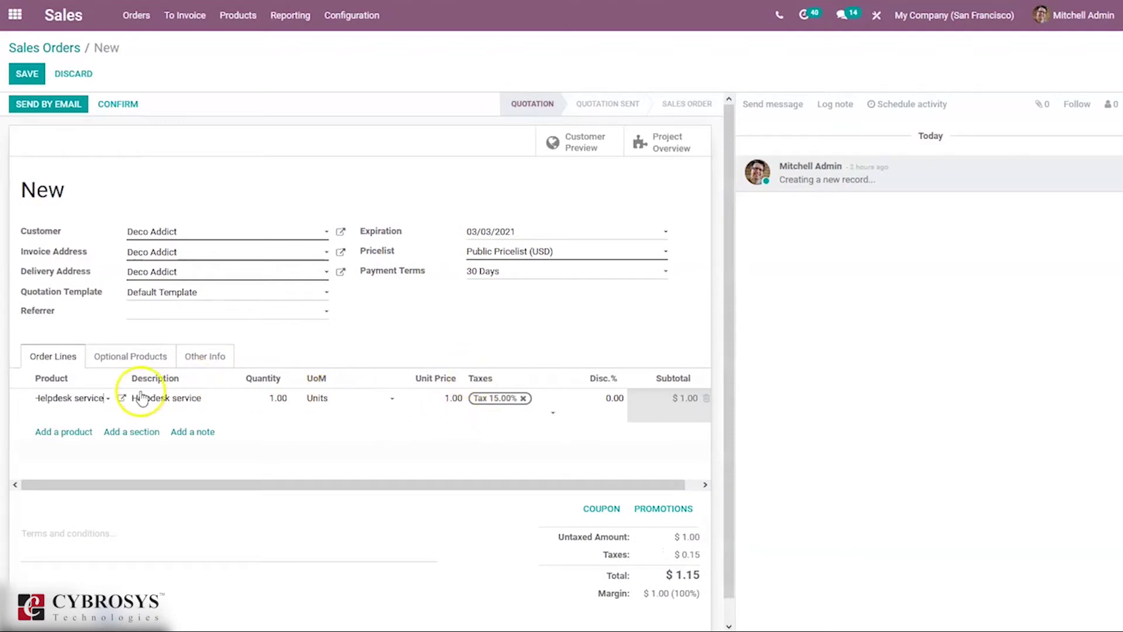
Open the Helpdesk service product from its order line, set its unit of measure to Hours and save it.
left_click(121, 397)
left_click(122, 399)
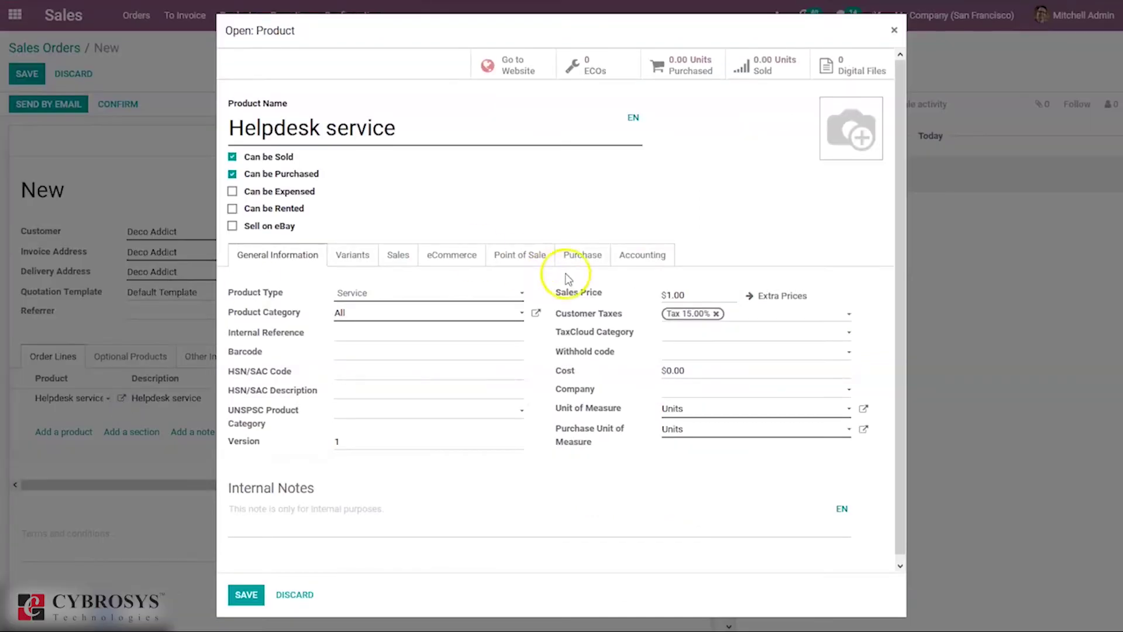
left_click(705, 408)
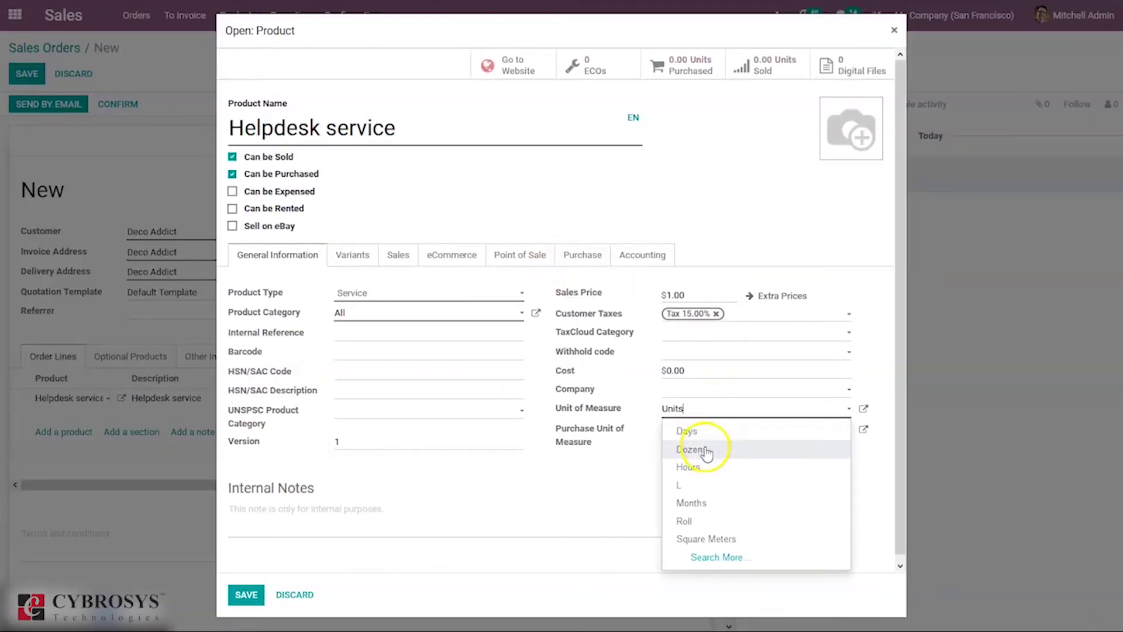
left_click(702, 464)
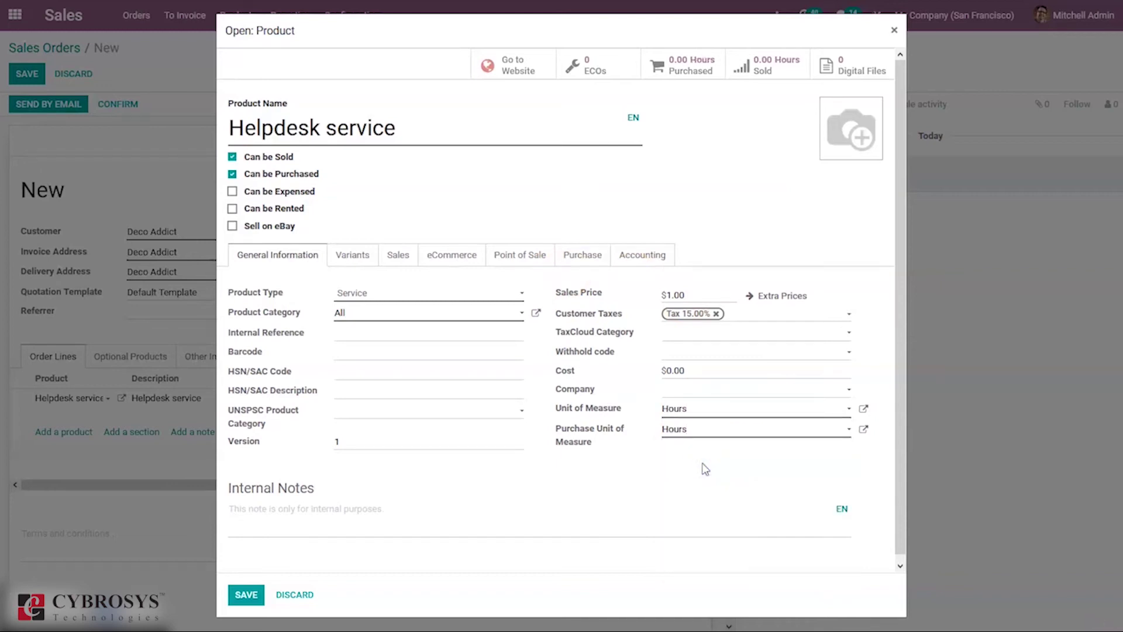
left_click(243, 594)
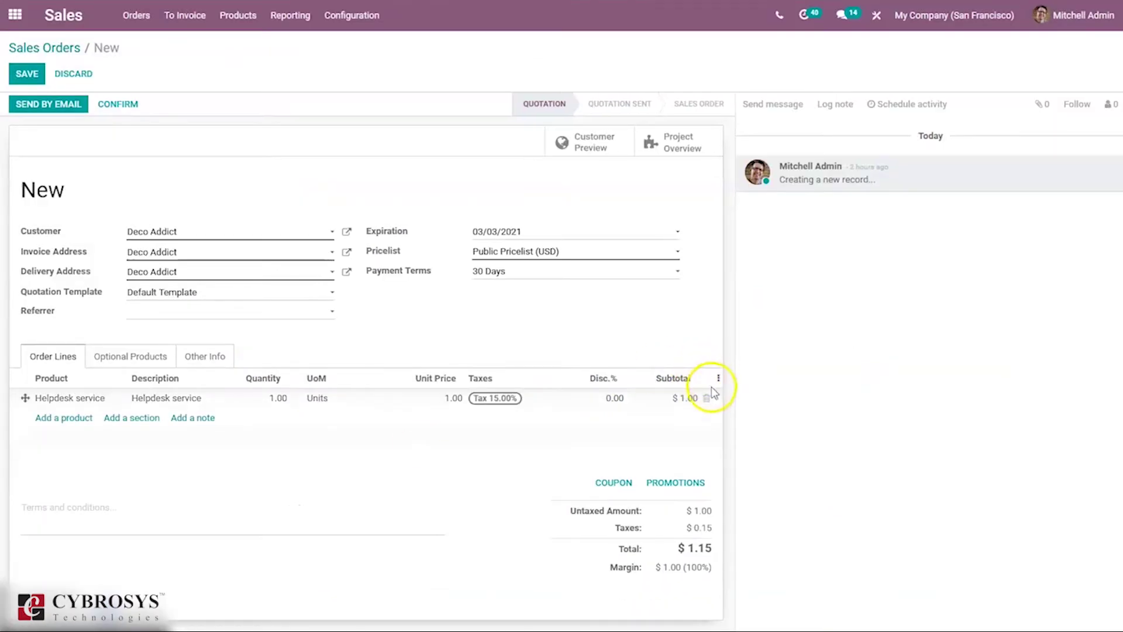
Replace the existing order line with a fresh Helpdesk service line and set its quantity to 3.
left_click(707, 398)
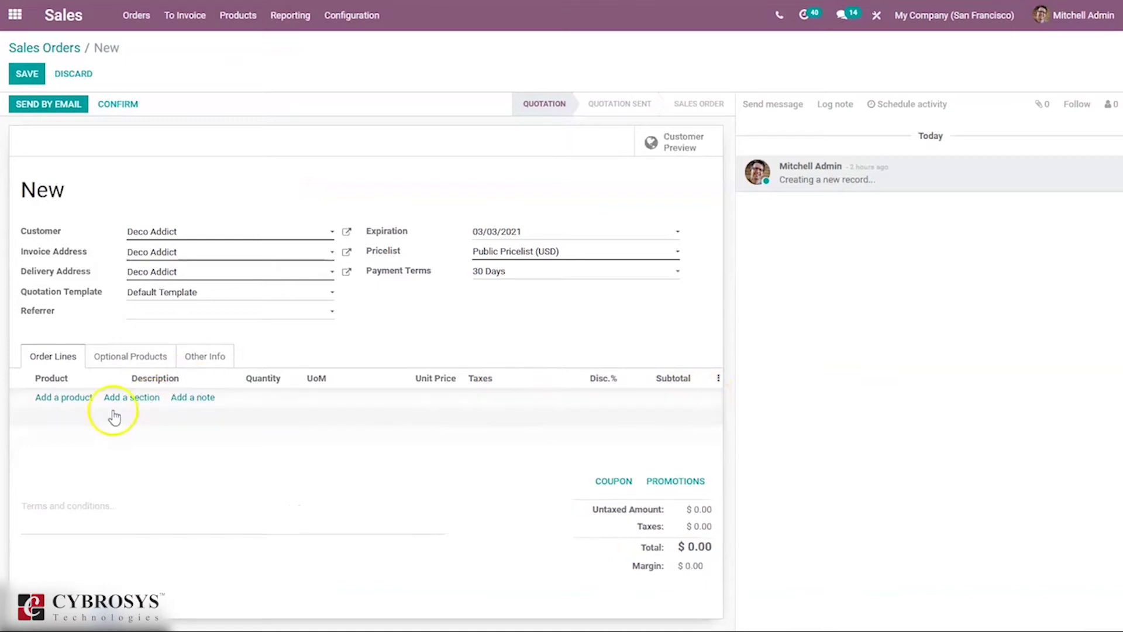
left_click(56, 400)
type("he")
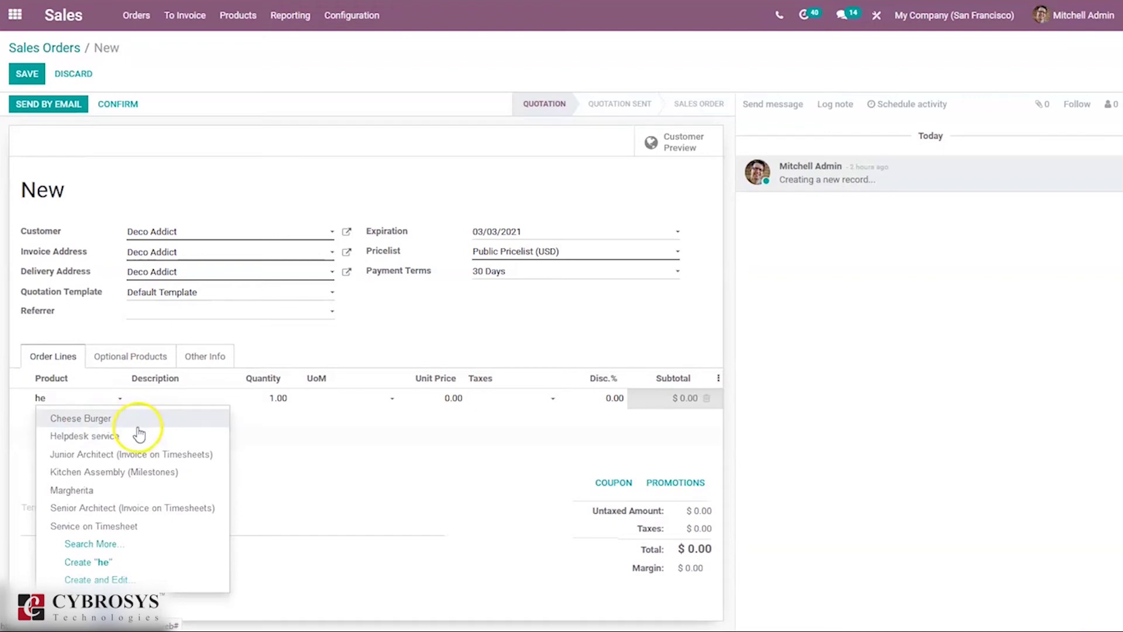
left_click(134, 435)
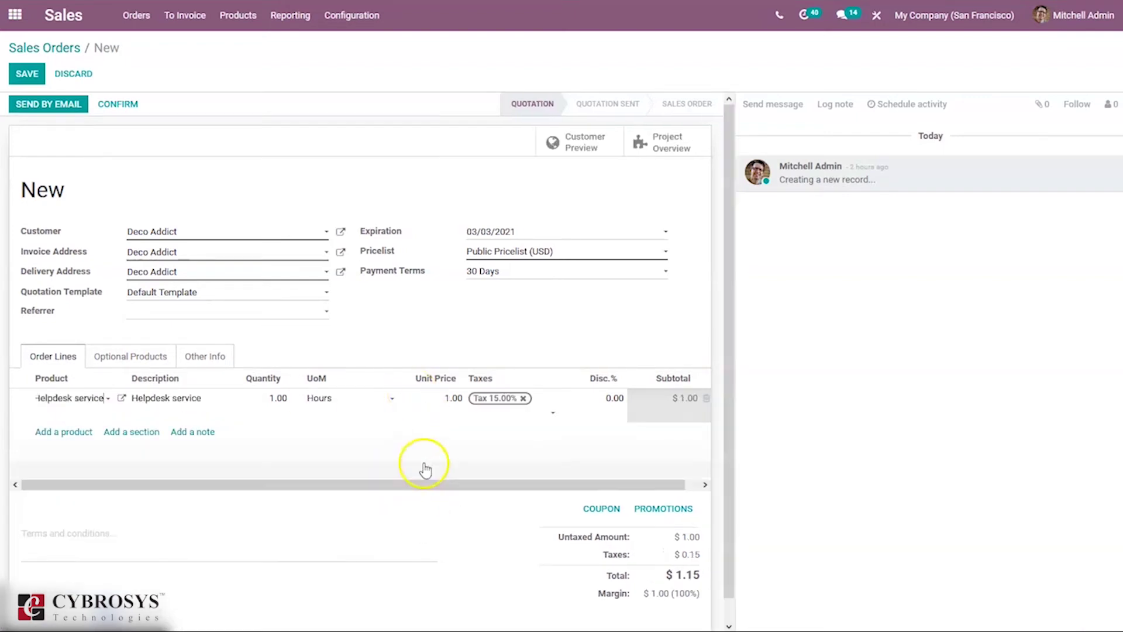
left_click(273, 398)
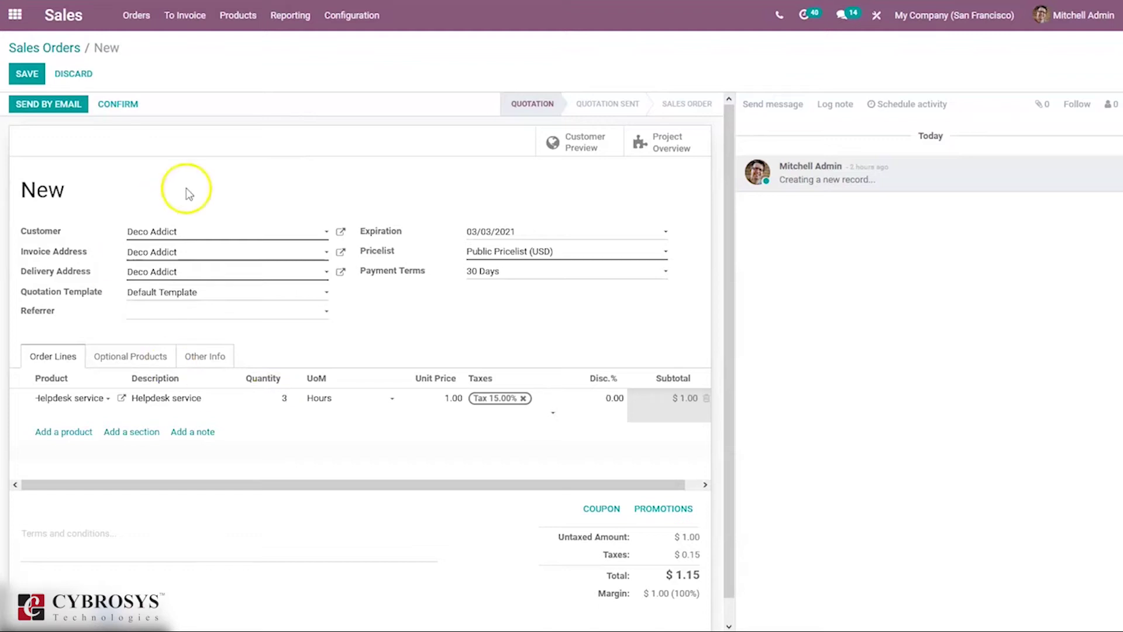
Confirm the Deco Addict quotation and post a regular invoice for it, returning to the sales order.
left_click(108, 102)
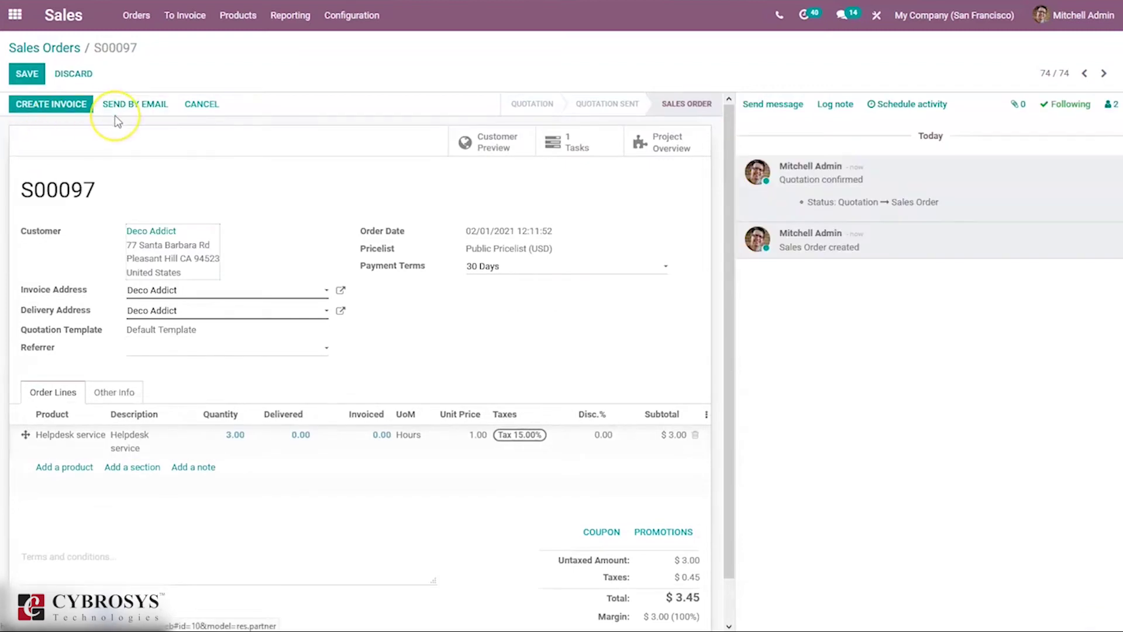
left_click(58, 103)
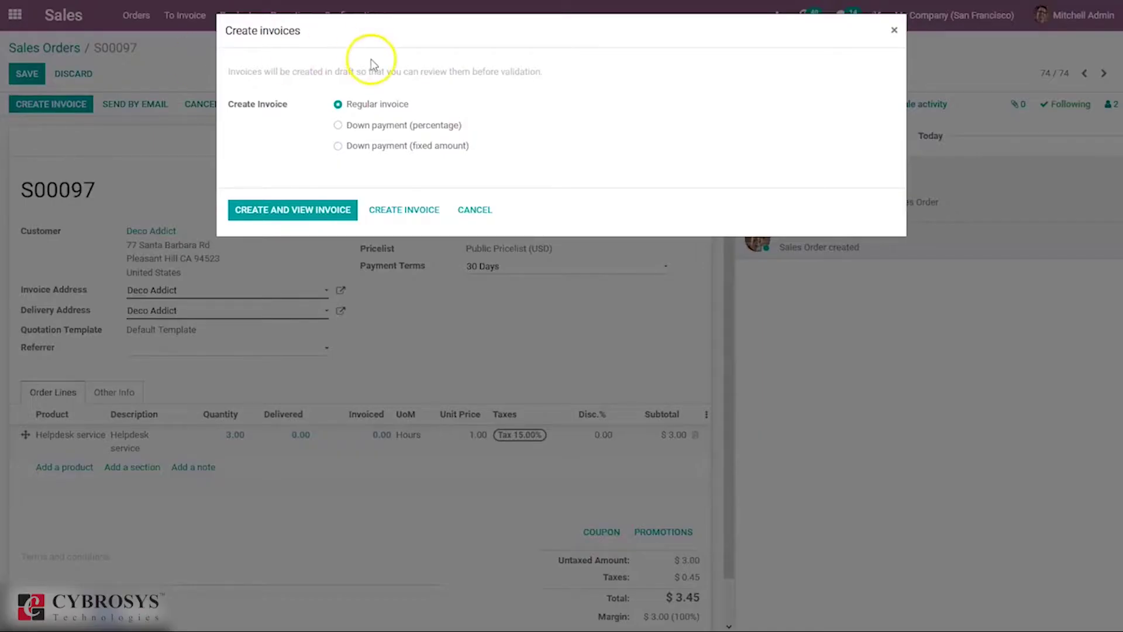
left_click(283, 210)
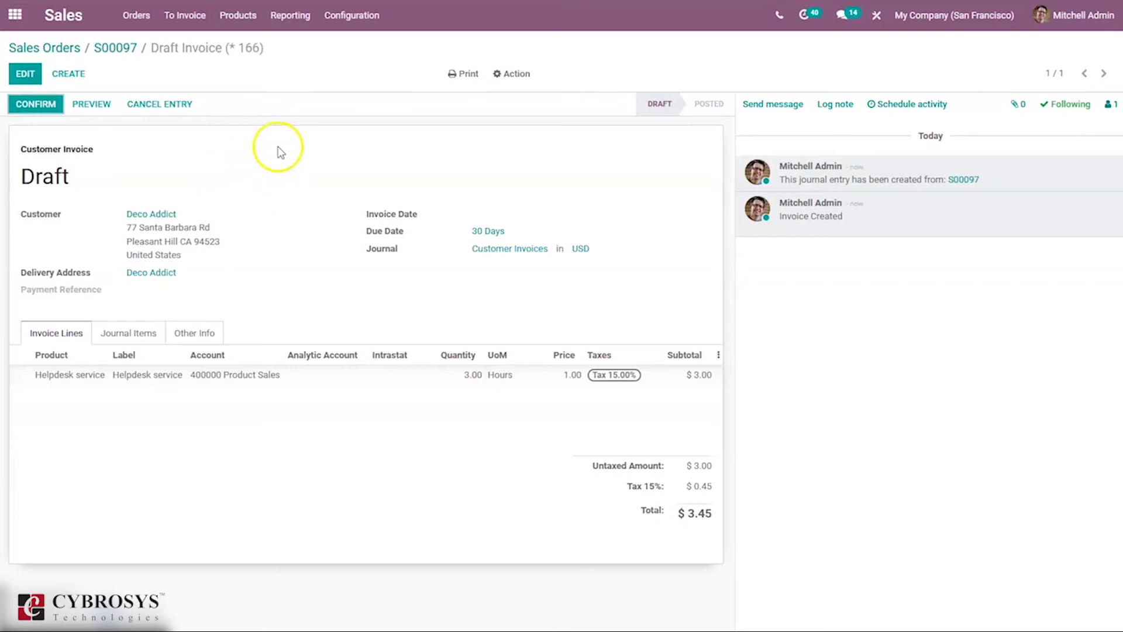
left_click(50, 105)
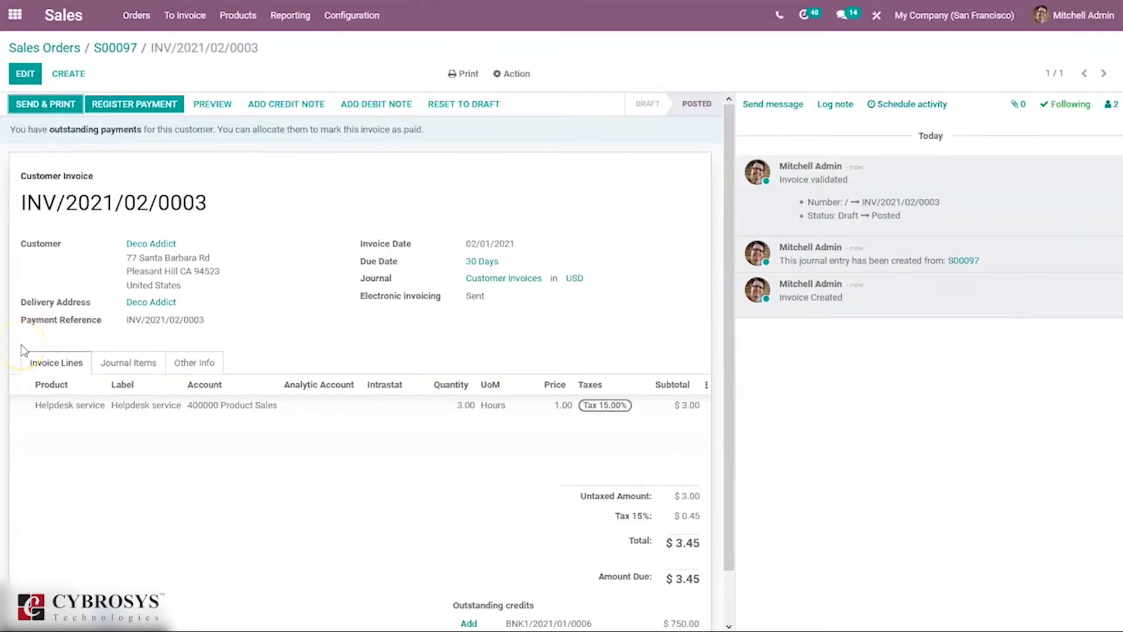
left_click(118, 48)
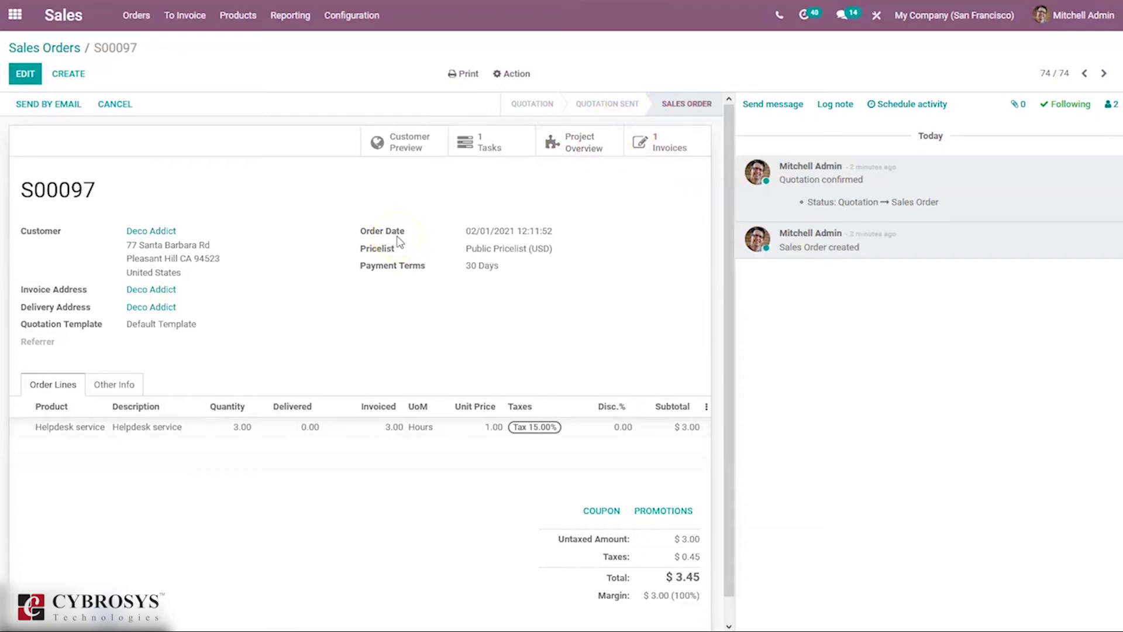
Switch to the Helpdesk app and start a Customer Care ticket with the subject "Issue in the latest version".
left_click(16, 17)
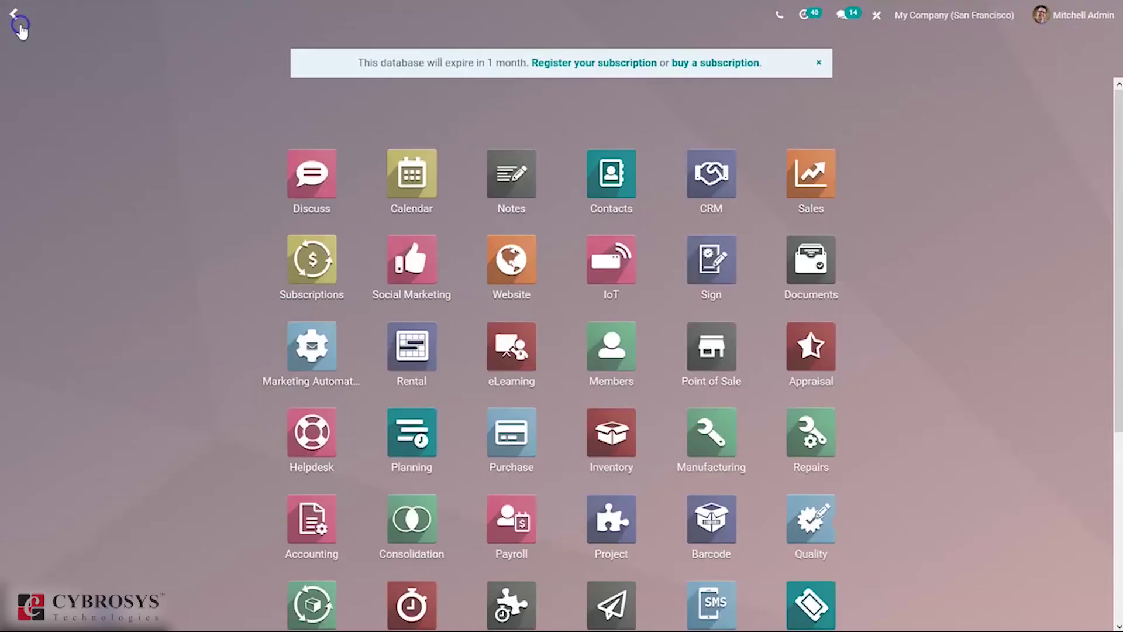
type("he")
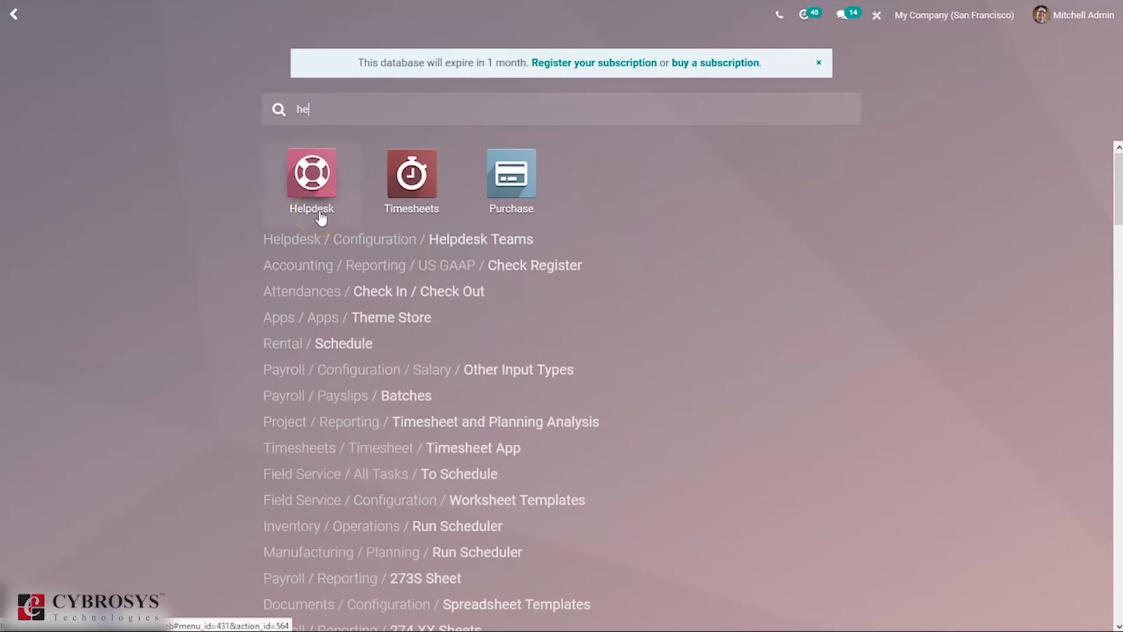
left_click(322, 170)
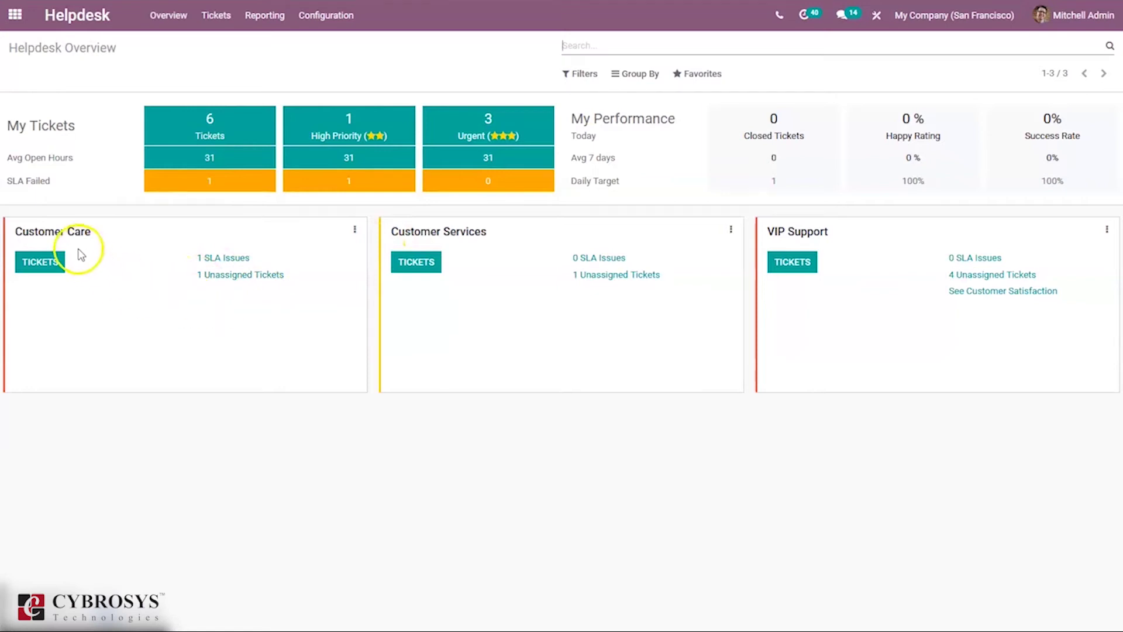
left_click(46, 265)
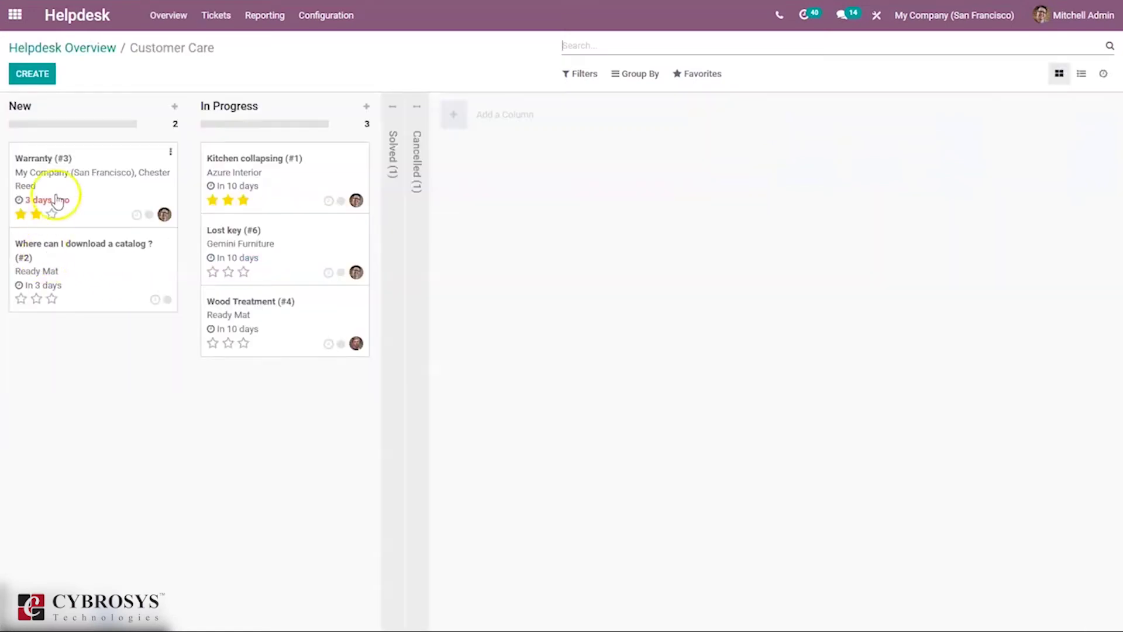
left_click(49, 76)
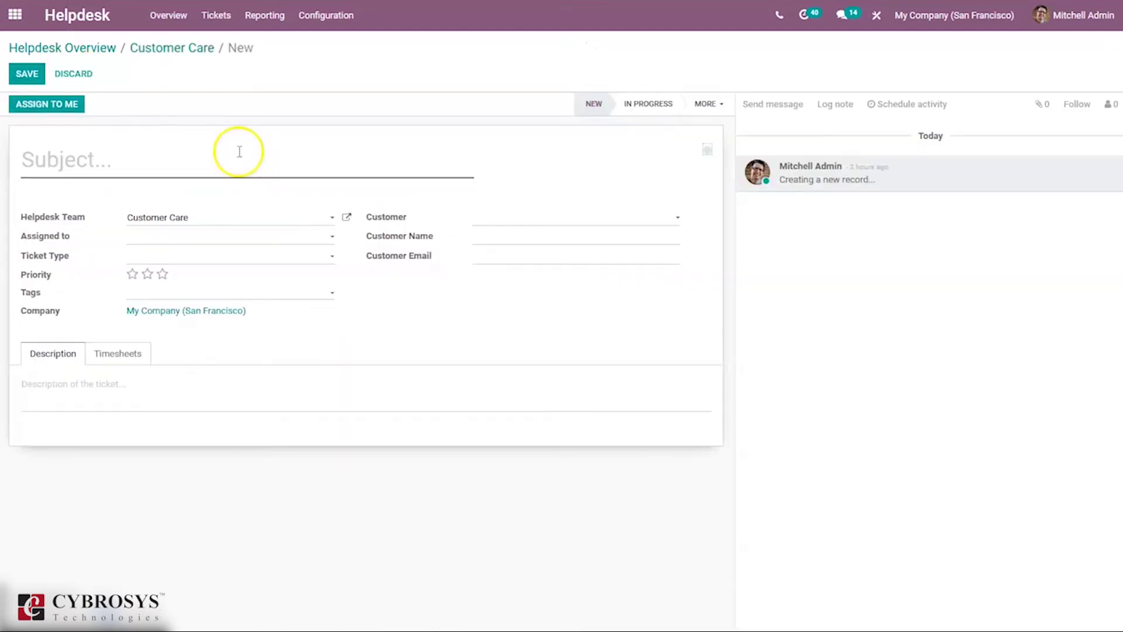
left_click(226, 164)
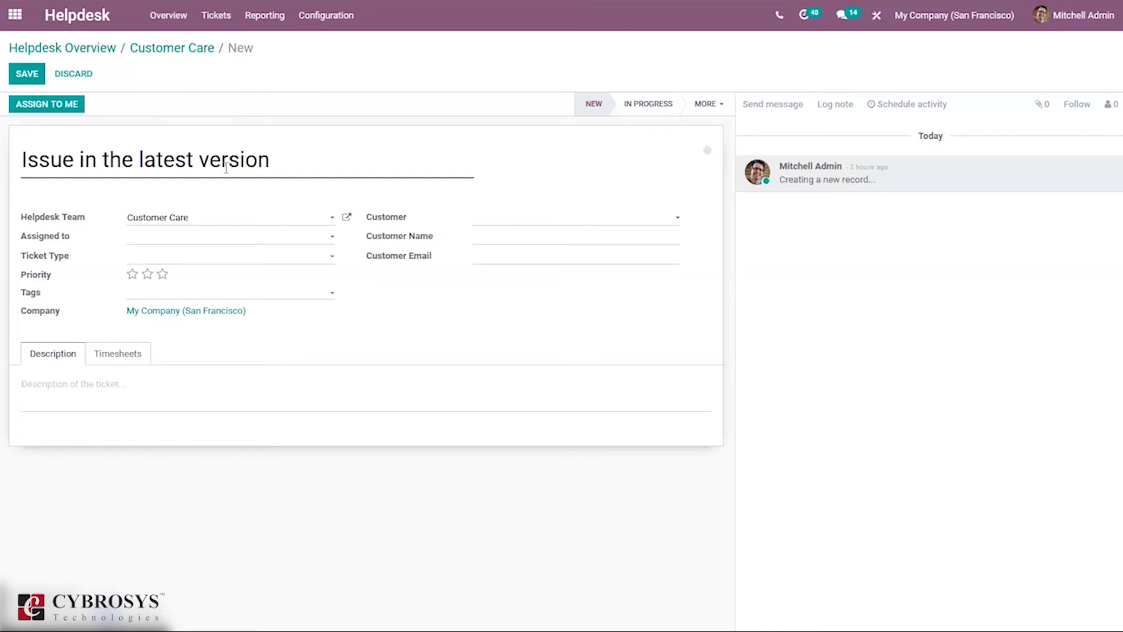
Classify the new ticket as type Issue with a two-star priority and the Repair tag.
left_click(75, 237)
left_click(174, 259)
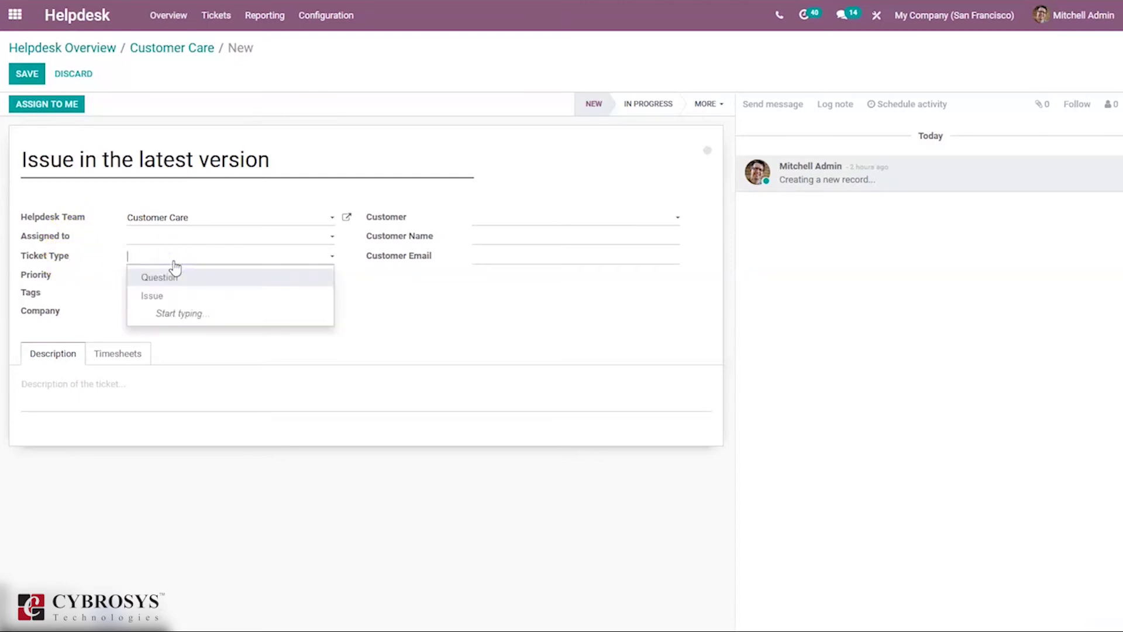
left_click(160, 293)
left_click(147, 275)
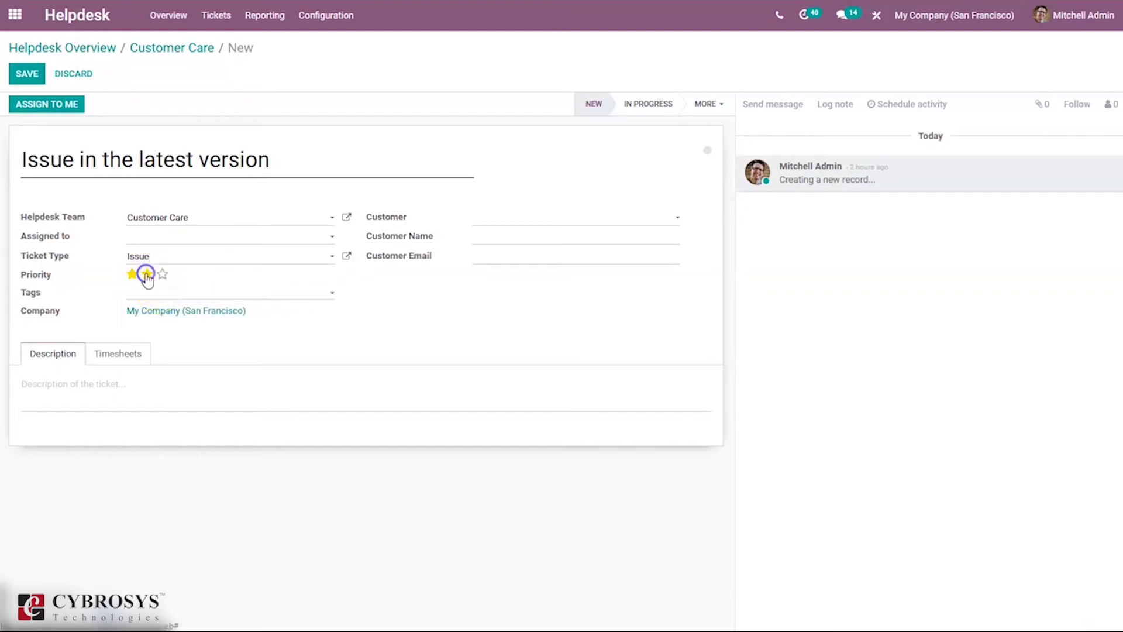
left_click(140, 293)
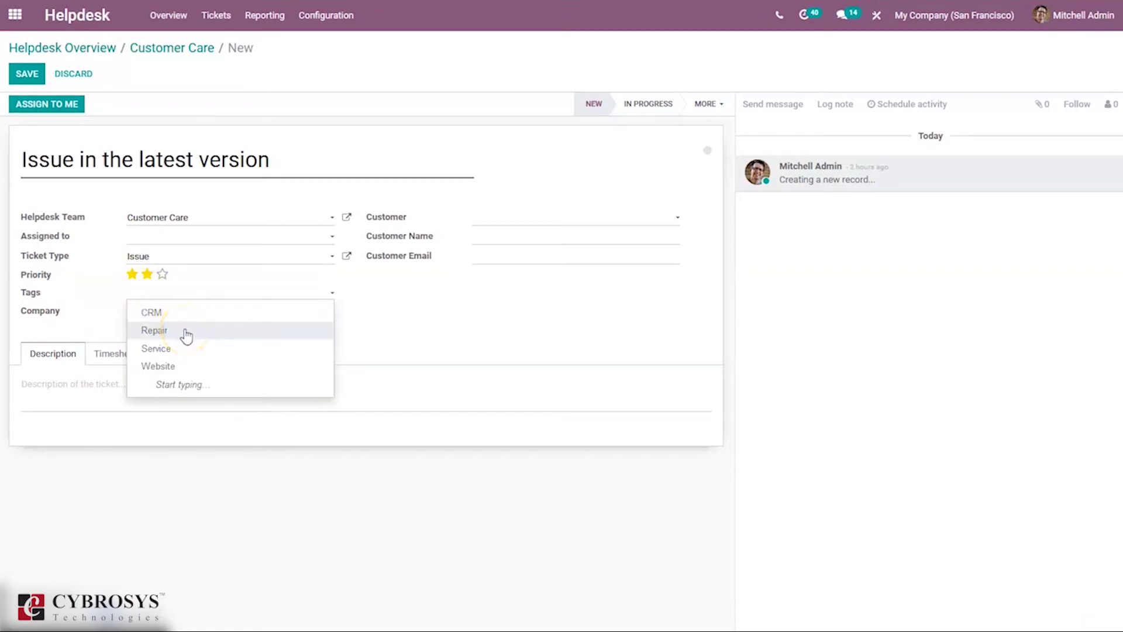
left_click(187, 350)
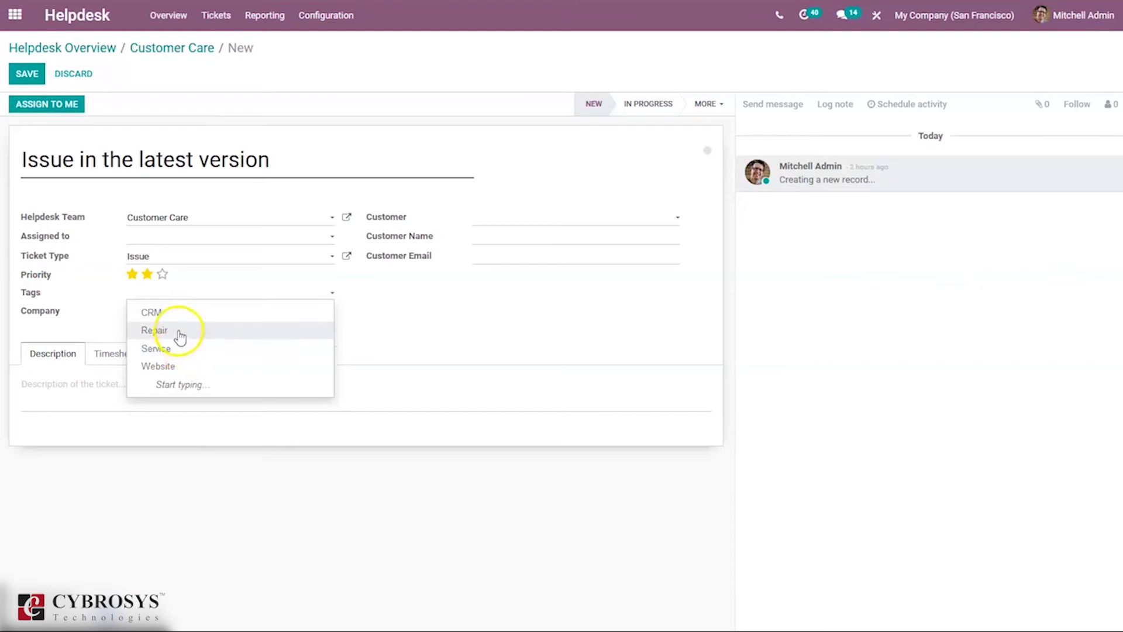
left_click(184, 338)
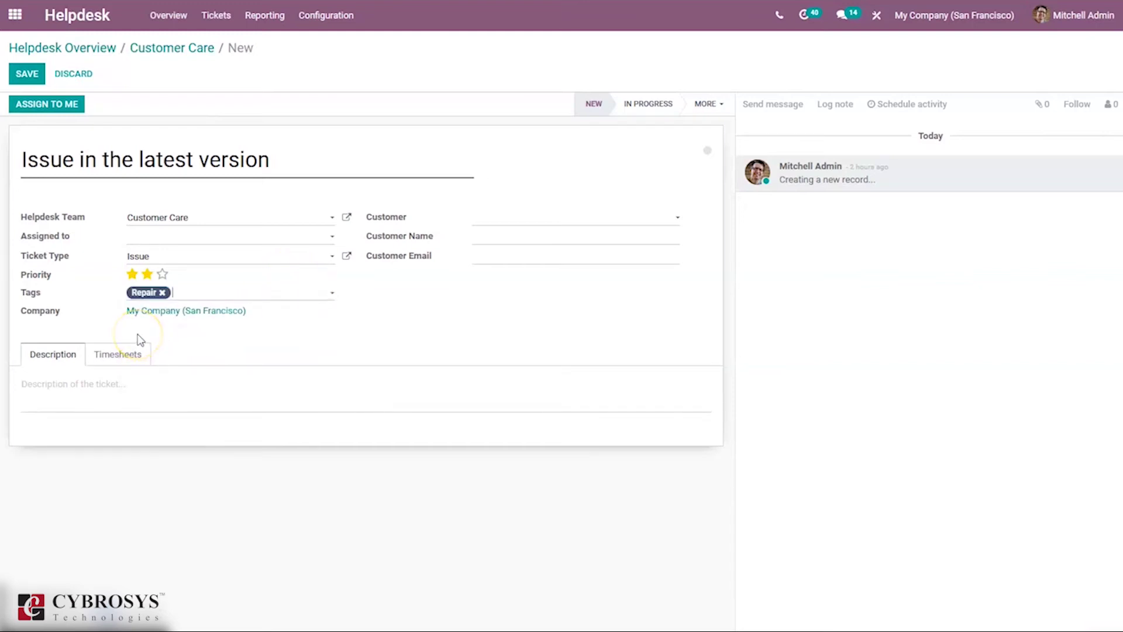
Set the ticket's customer to Deco Addict and save the ticket.
left_click(484, 218)
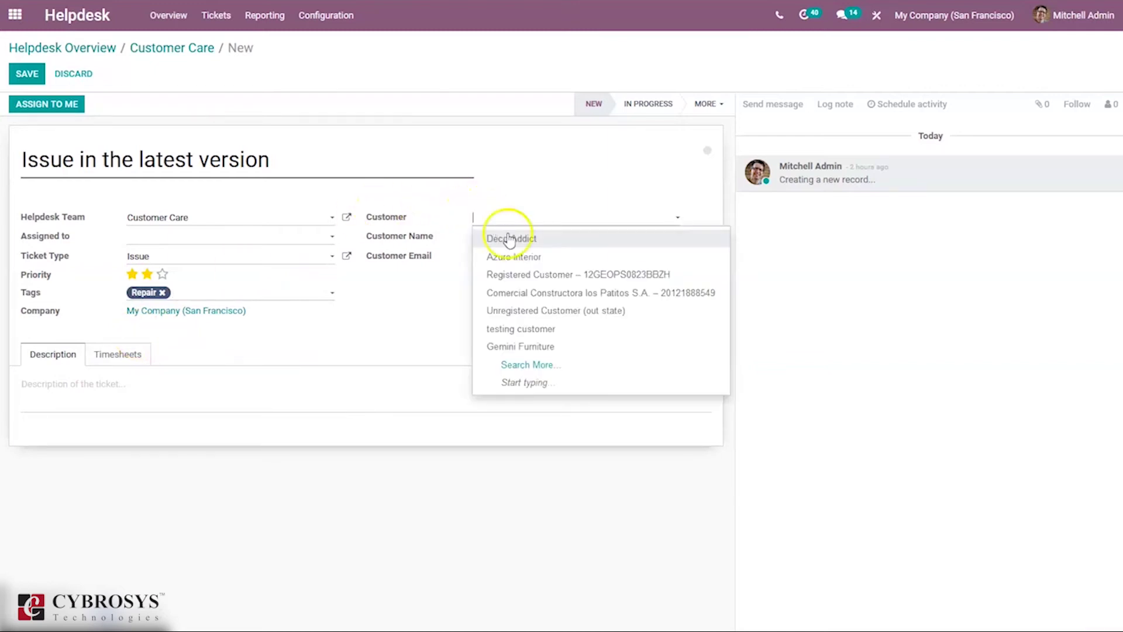
left_click(508, 235)
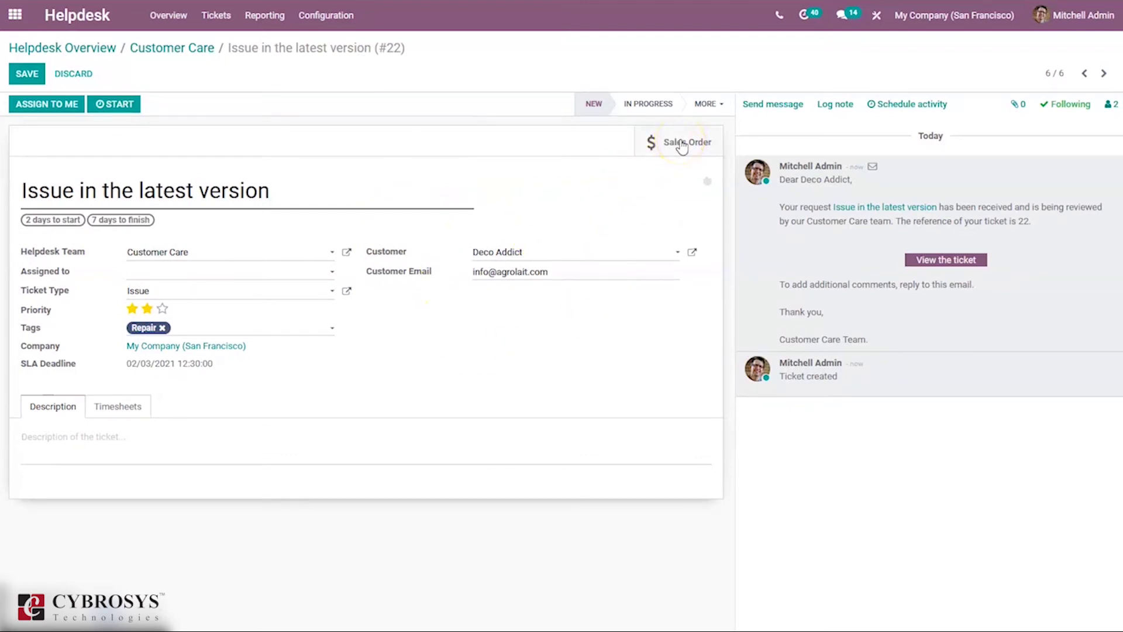
left_click(24, 76)
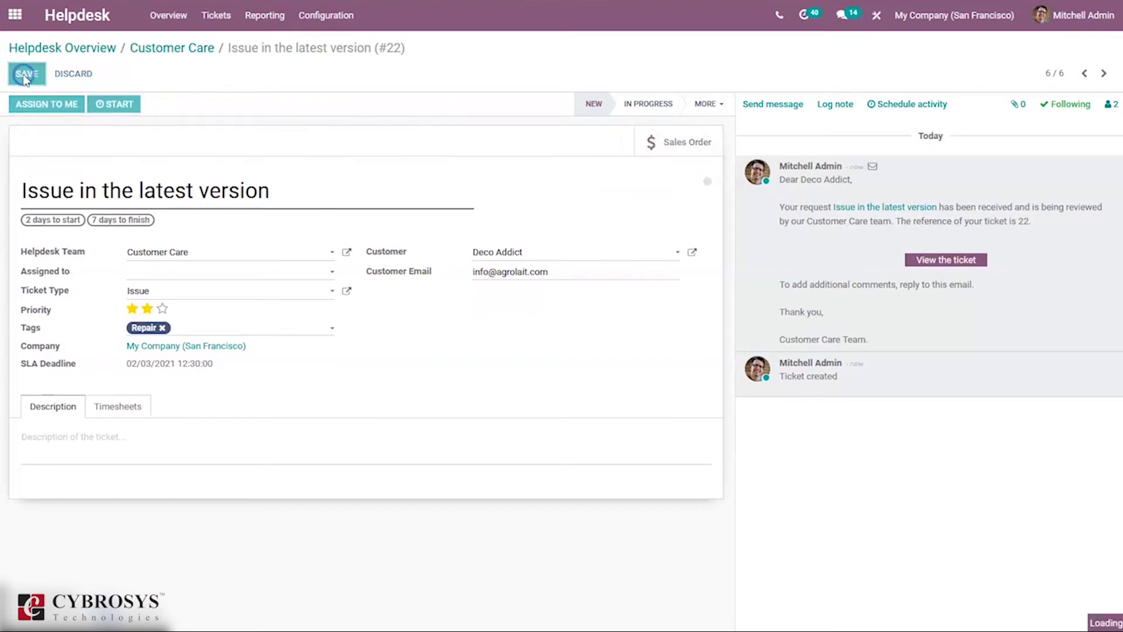
Review the sales order linked to the ticket and return to the ticket.
left_click(653, 143)
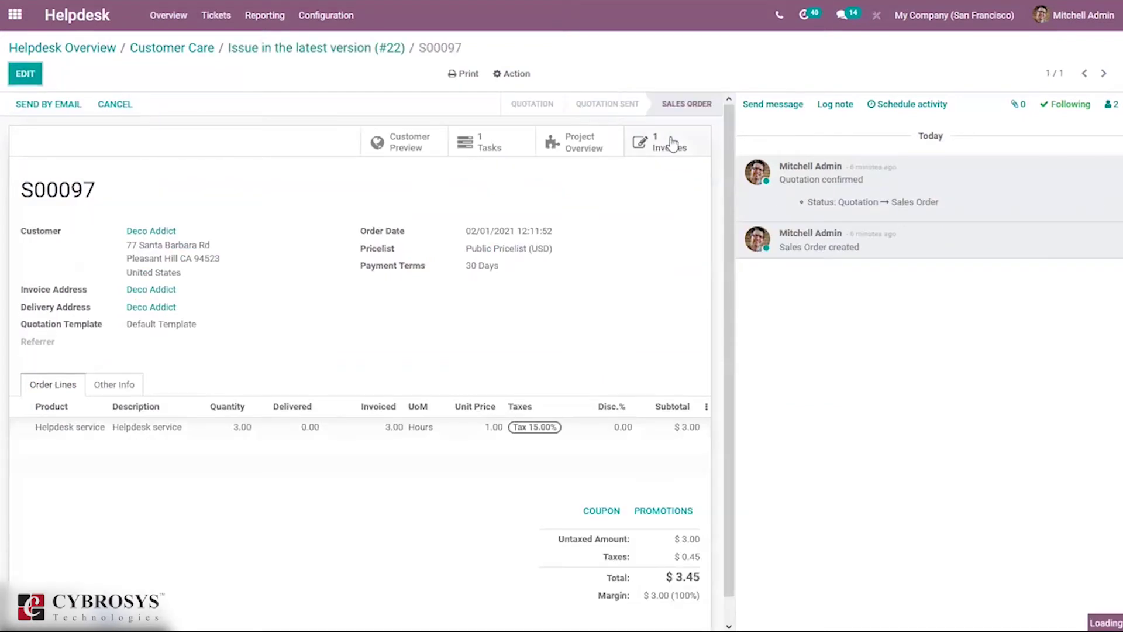
left_click(510, 138)
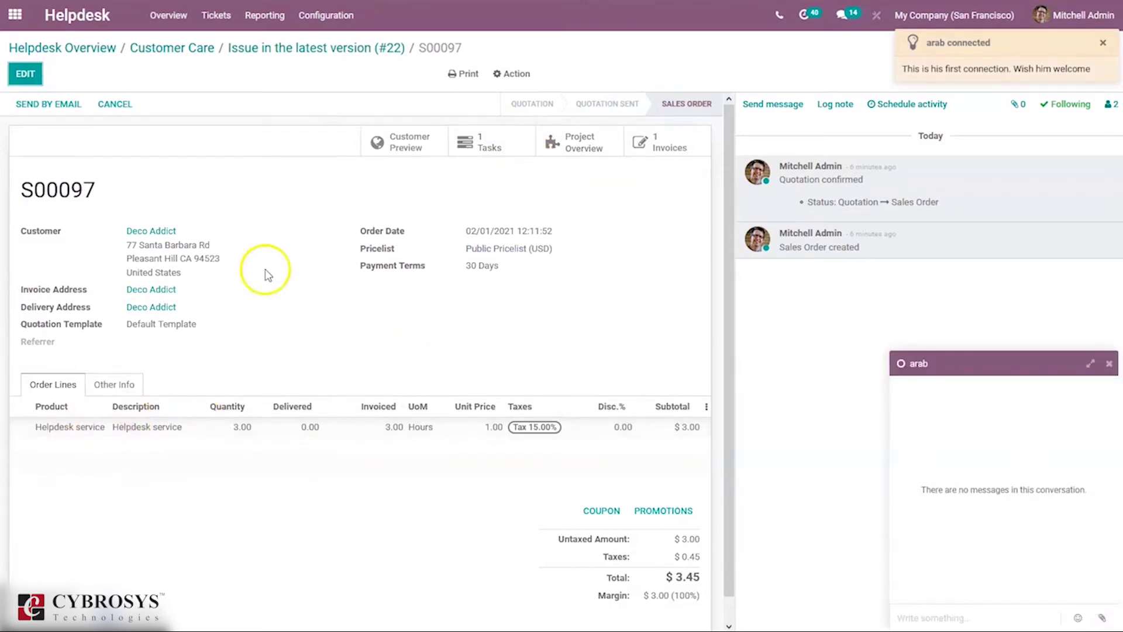
left_click(321, 52)
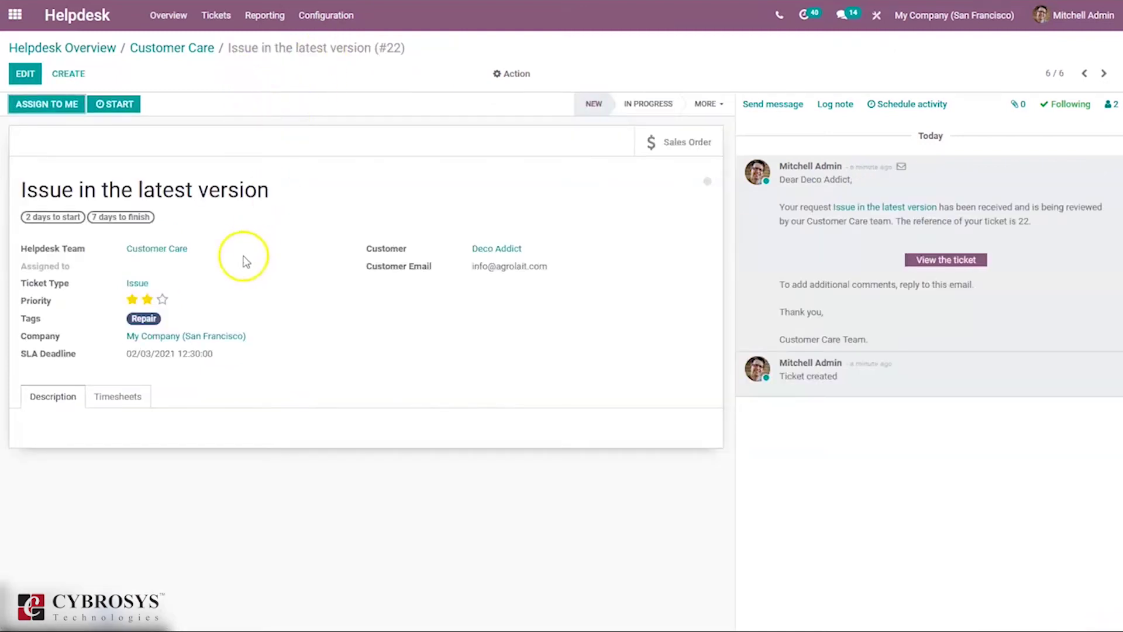
Add a timesheet line to the ticket with the description "Initial" and a duration of 01:00, and save it.
left_click(122, 400)
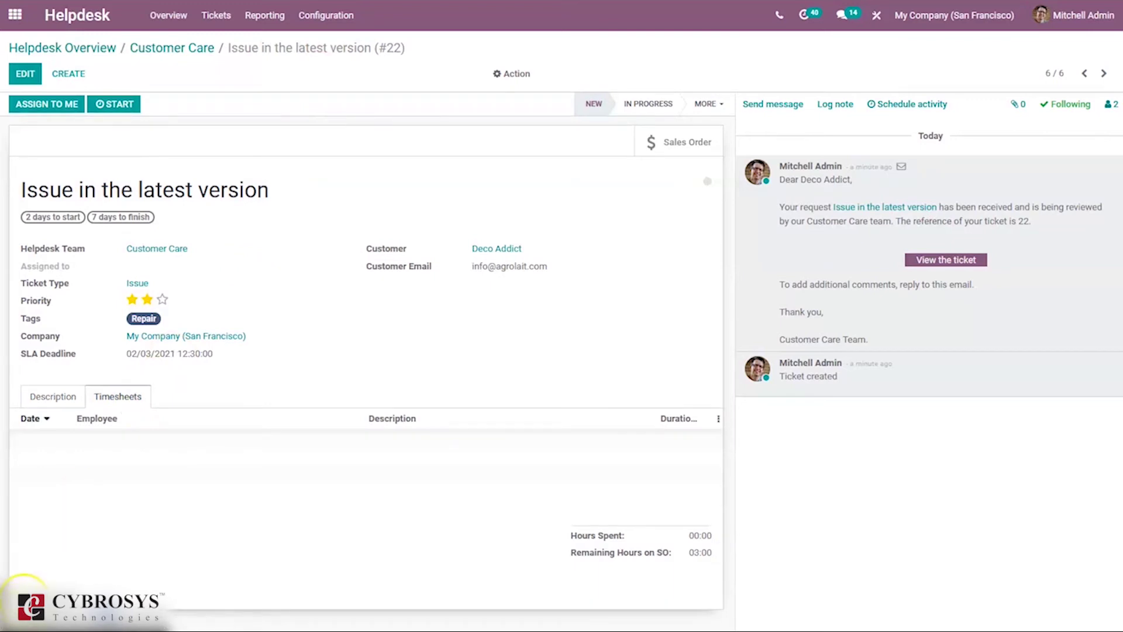
left_click(24, 76)
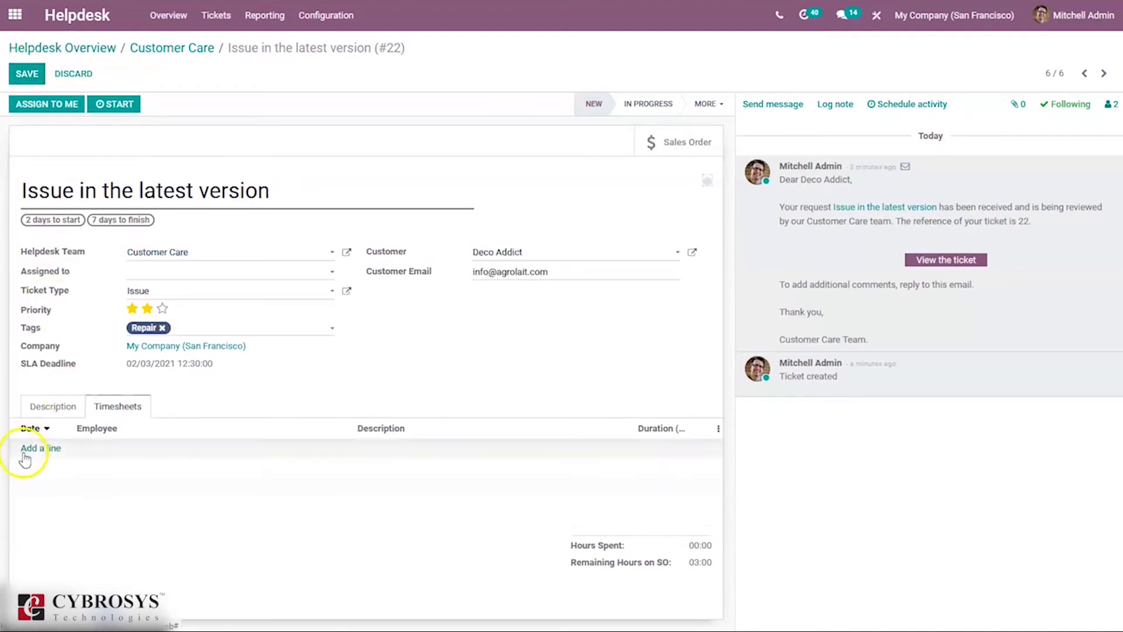
left_click(31, 449)
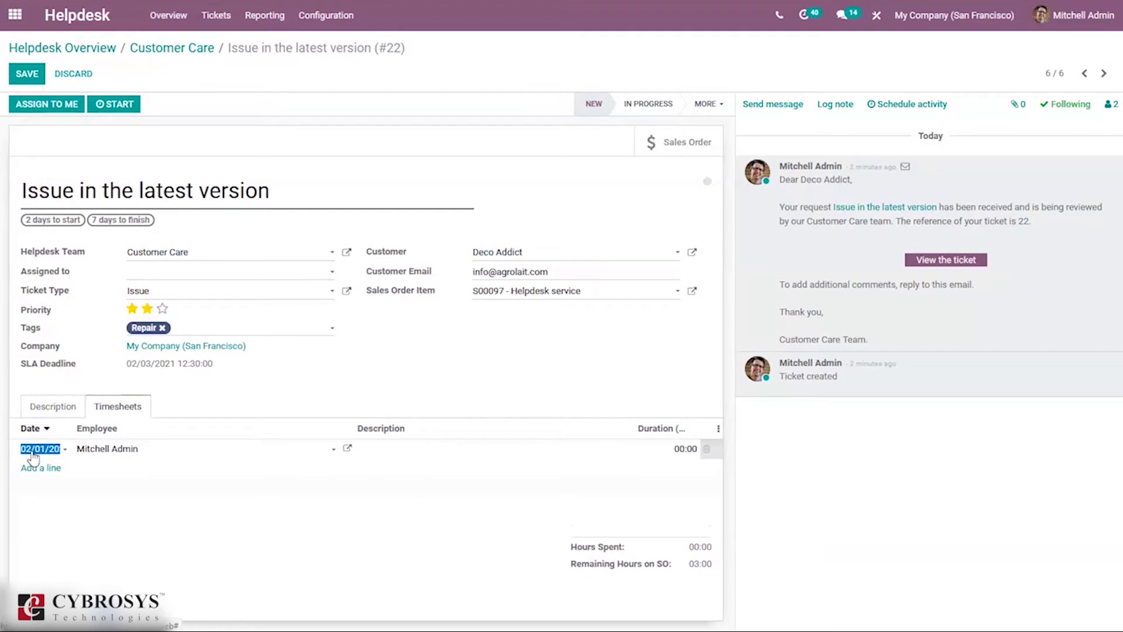
left_click(52, 469)
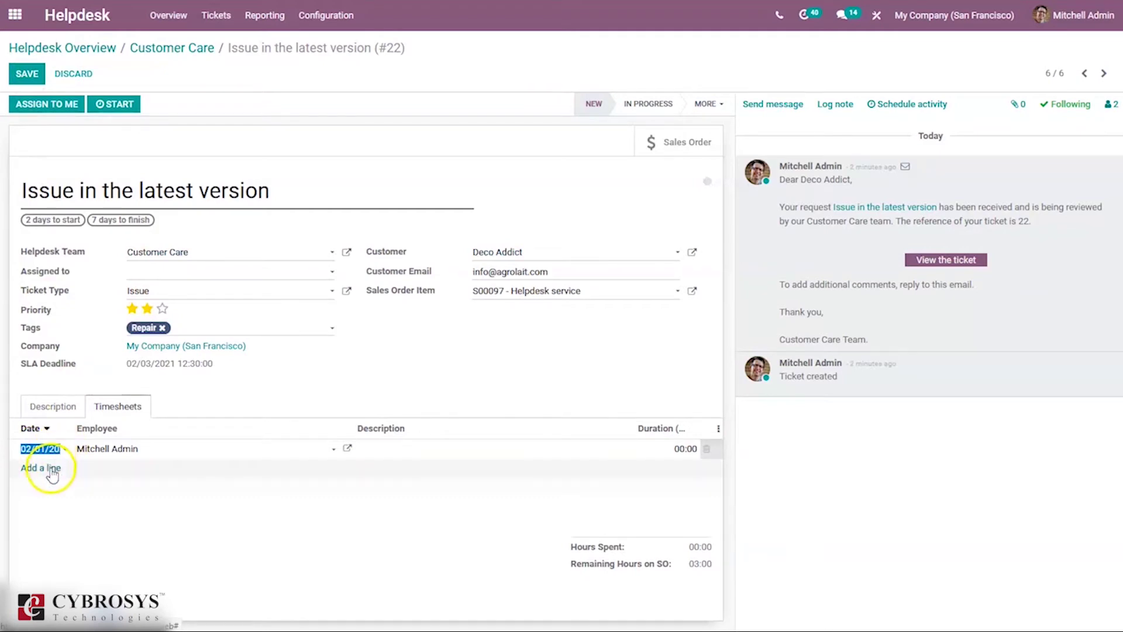
left_click(193, 460)
left_click(341, 455)
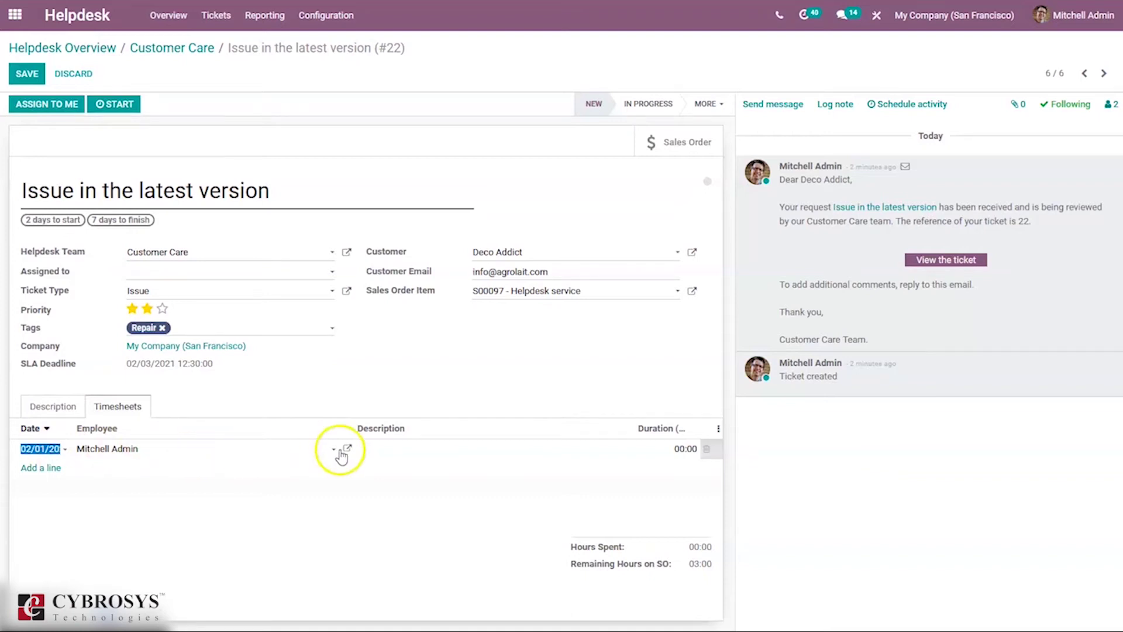
left_click(391, 448)
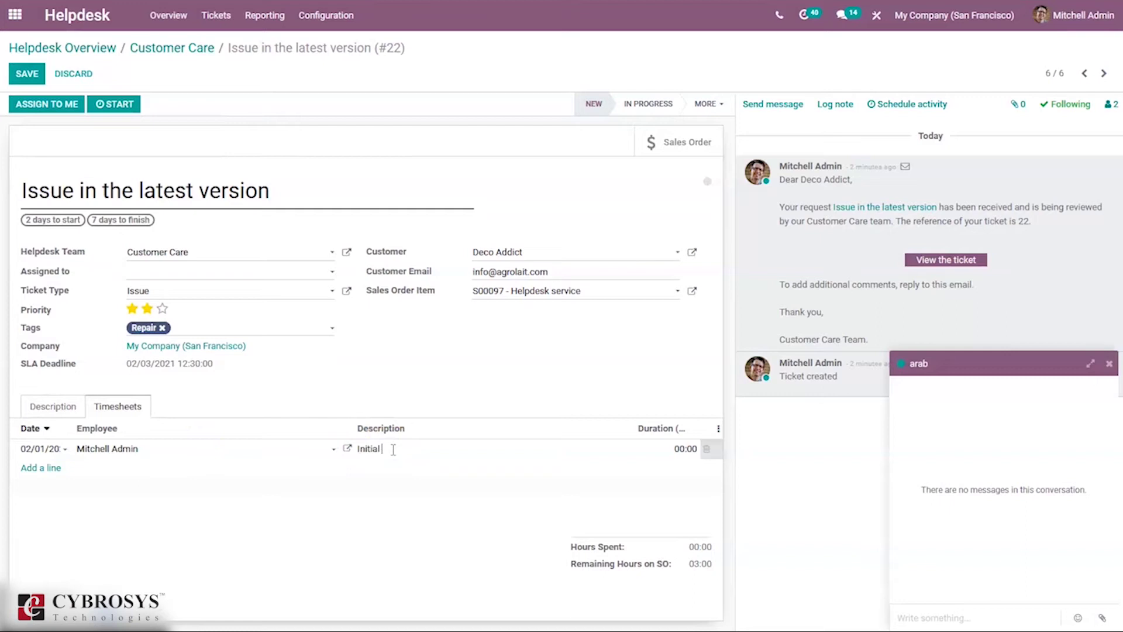
left_click(640, 405)
left_click(681, 447)
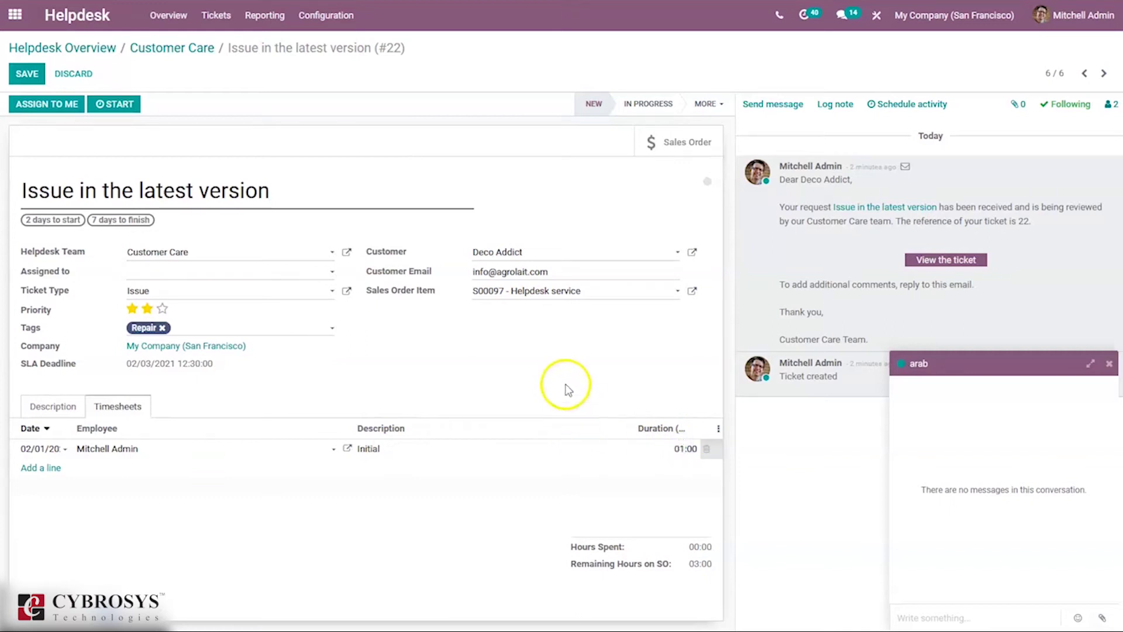
left_click(556, 368)
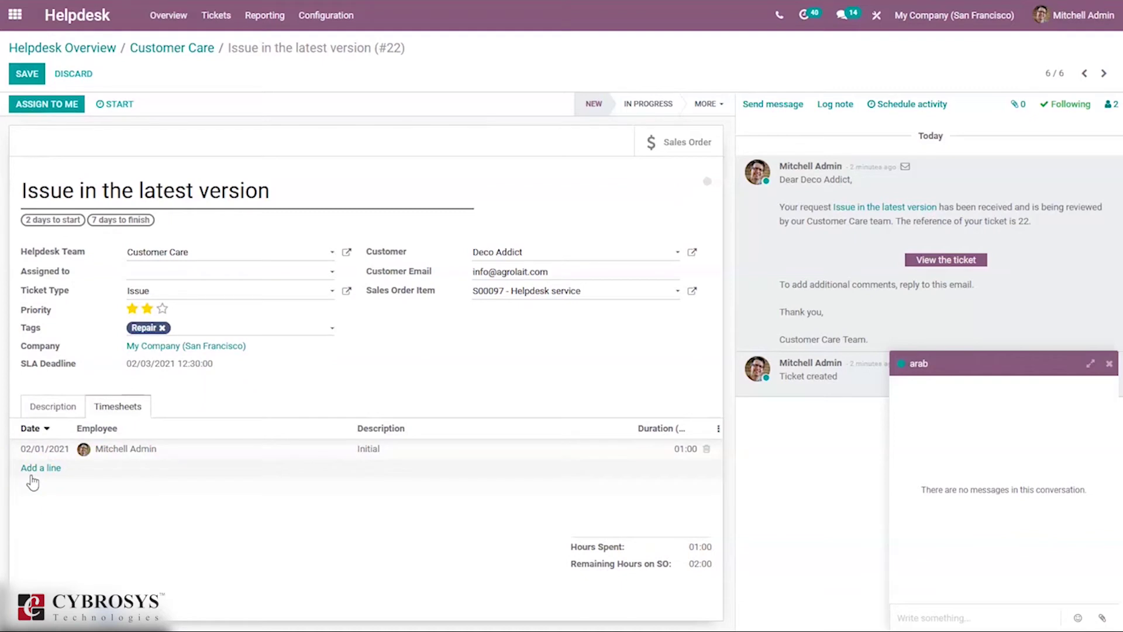
left_click(27, 75)
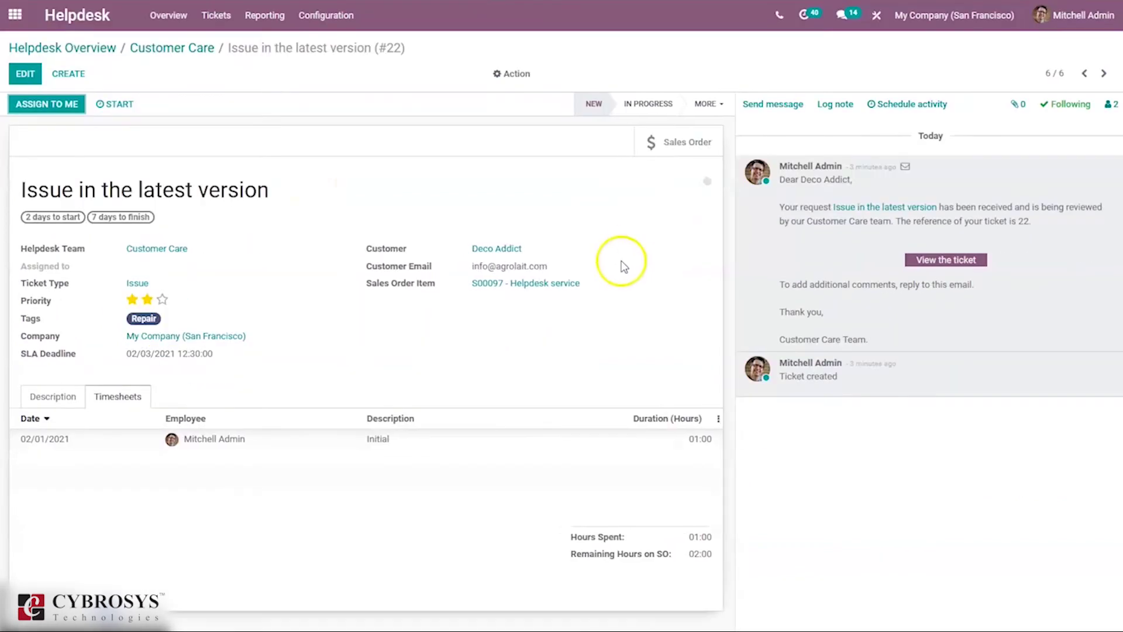
Check the delivered hours of the Helpdesk service line on the linked sales order and return to the ticket.
left_click(674, 143)
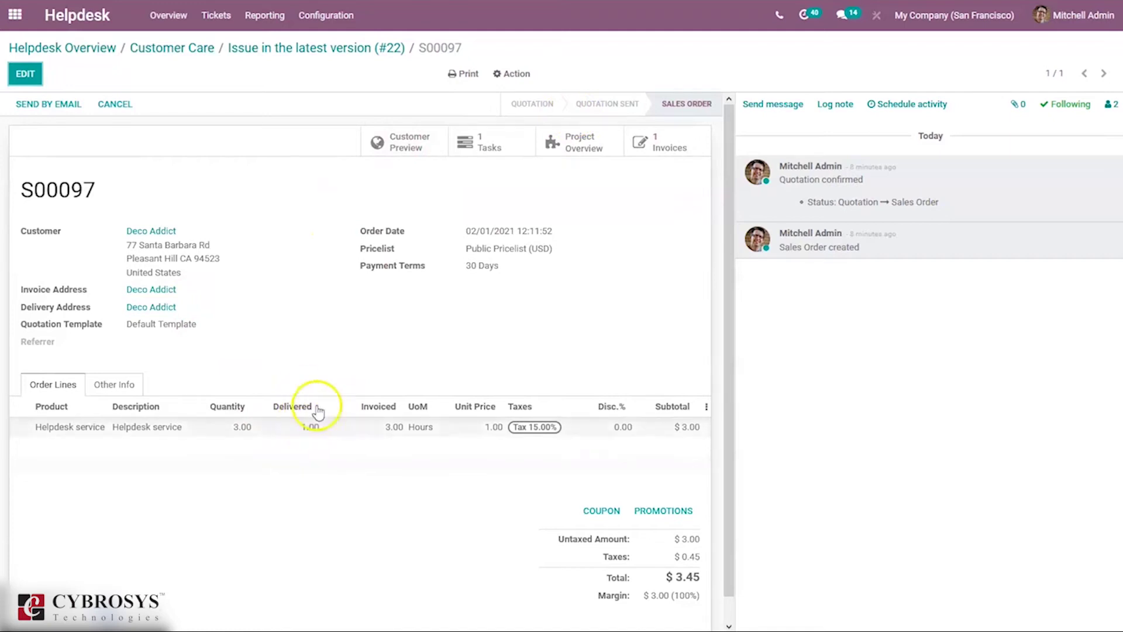
left_click(328, 49)
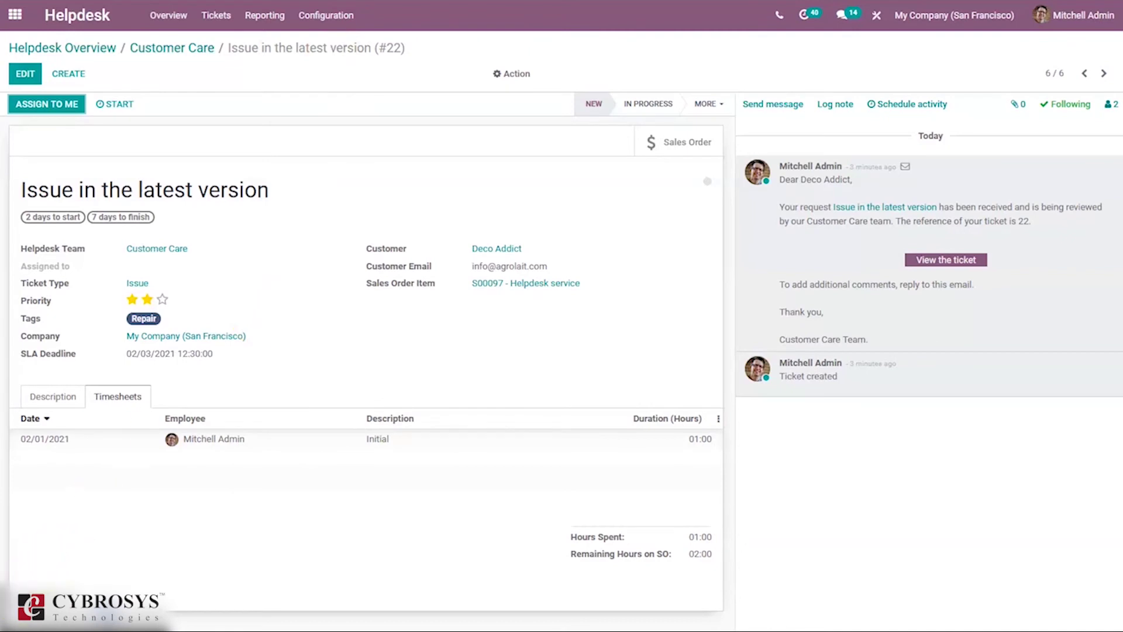
Move the ticket to the In Progress stage and look at its remaining stage options.
left_click(638, 107)
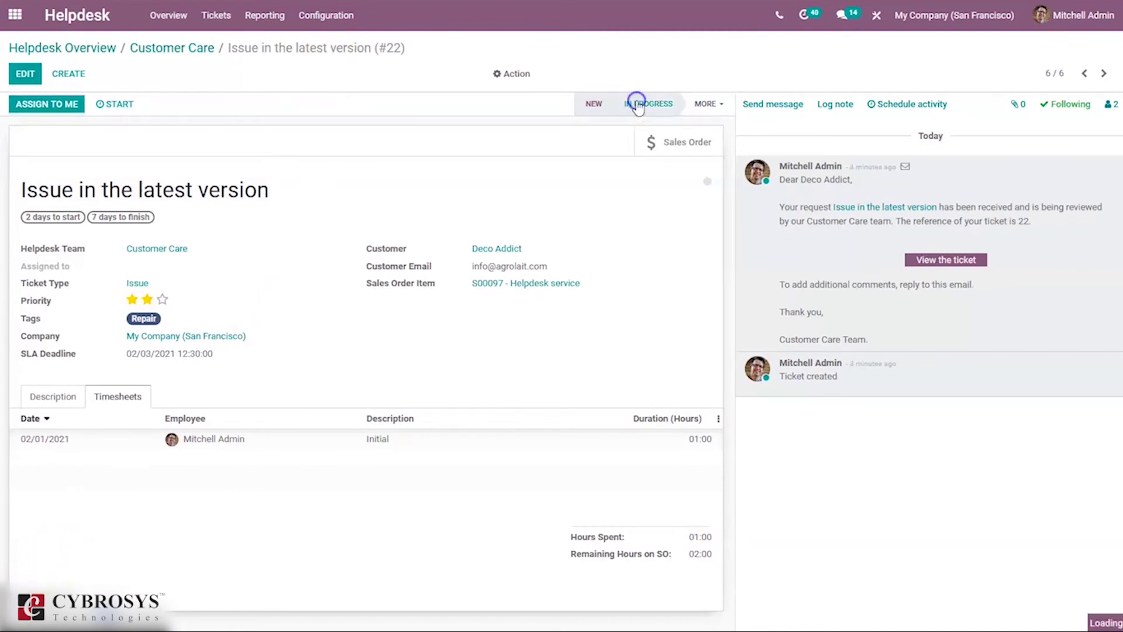
left_click(708, 105)
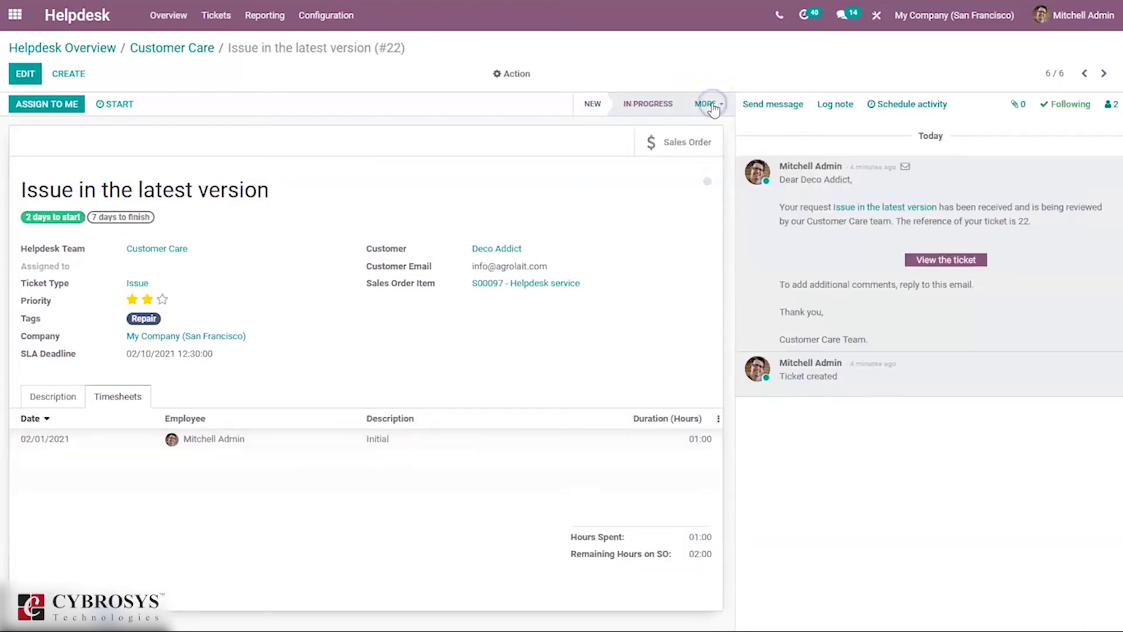
left_click(710, 105)
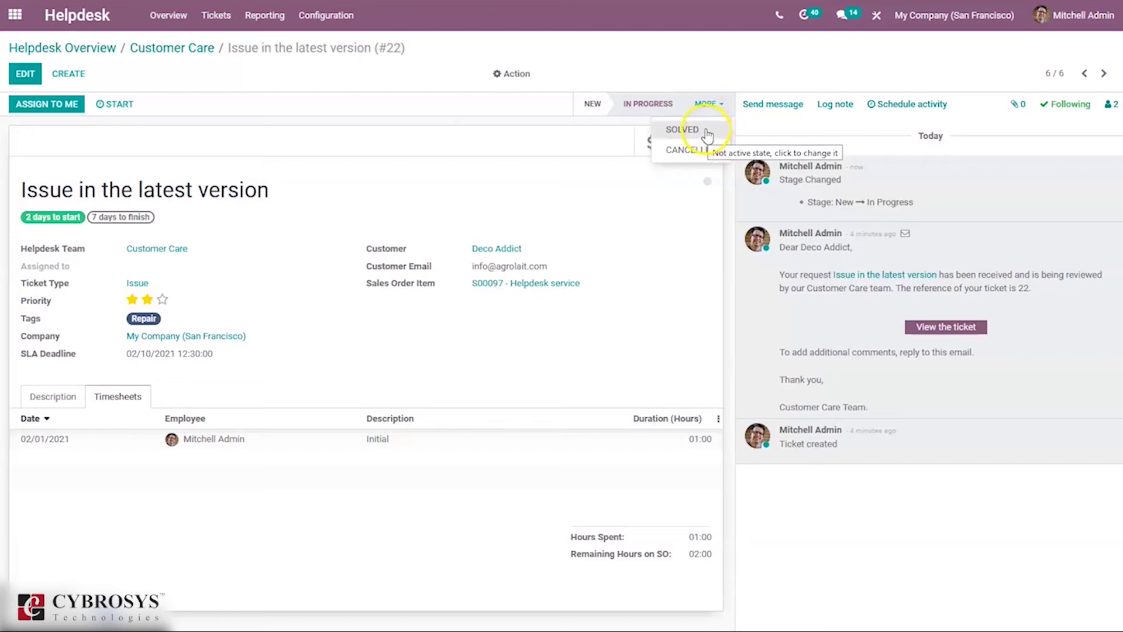
left_click(704, 133)
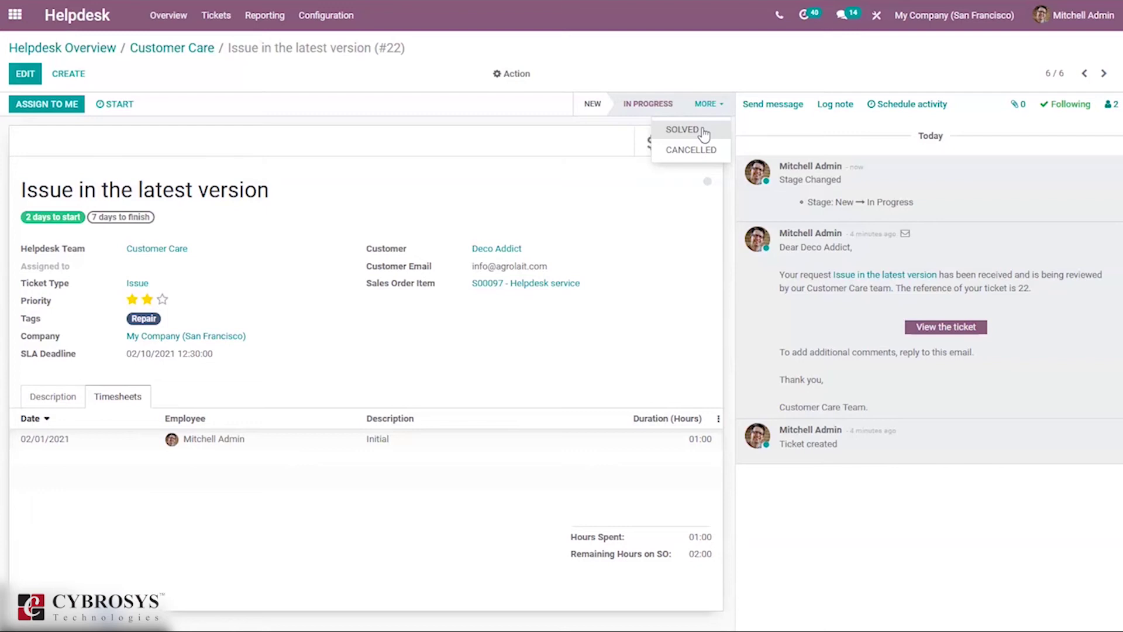
left_click(344, 161)
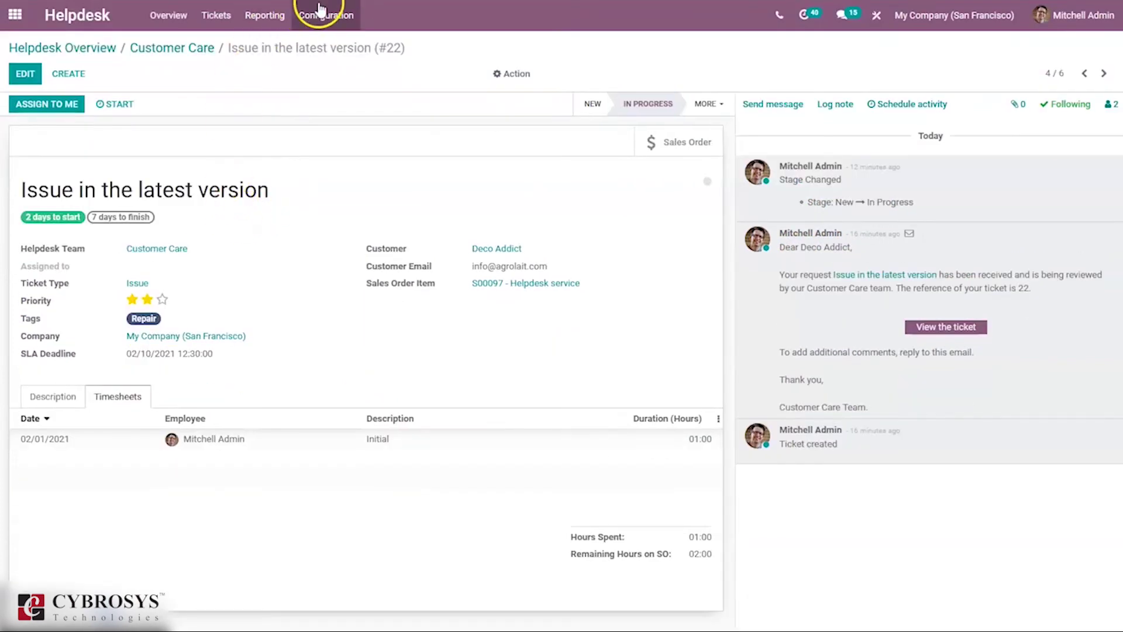
Open the Customer Care helpdesk team for editing and enable Canned Responses in its Performance settings.
left_click(321, 12)
left_click(334, 44)
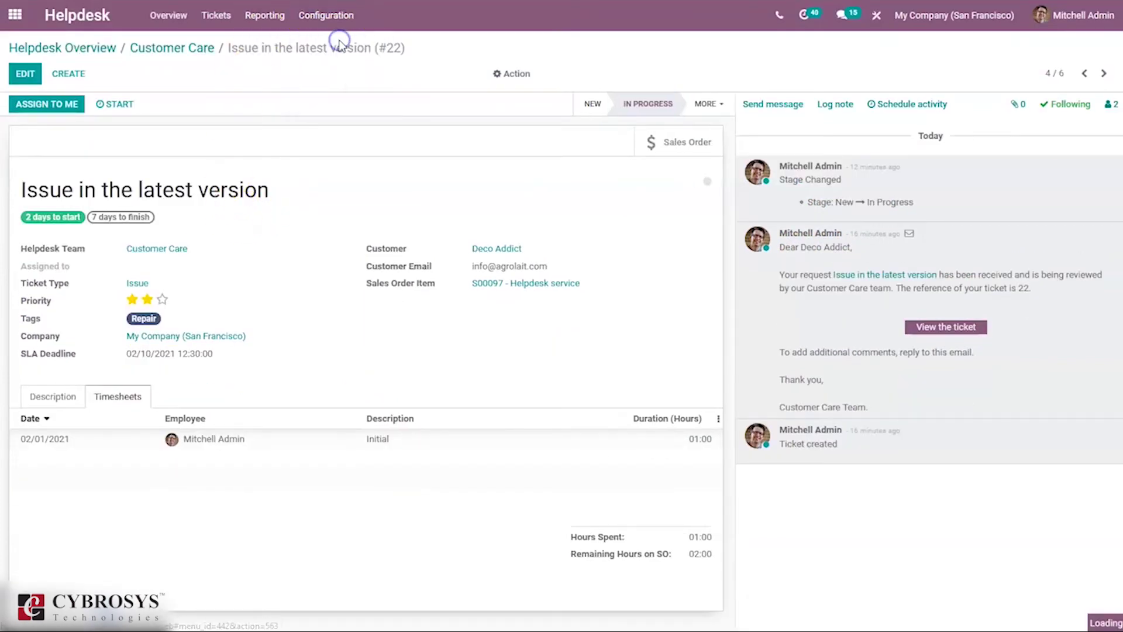
left_click(143, 135)
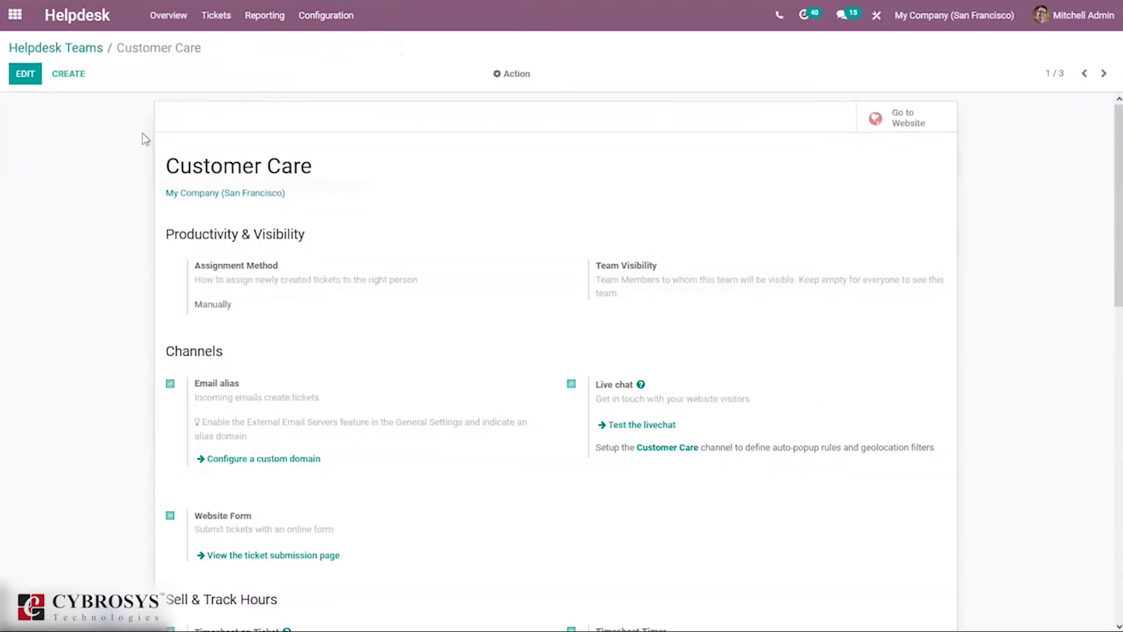
left_click(48, 84)
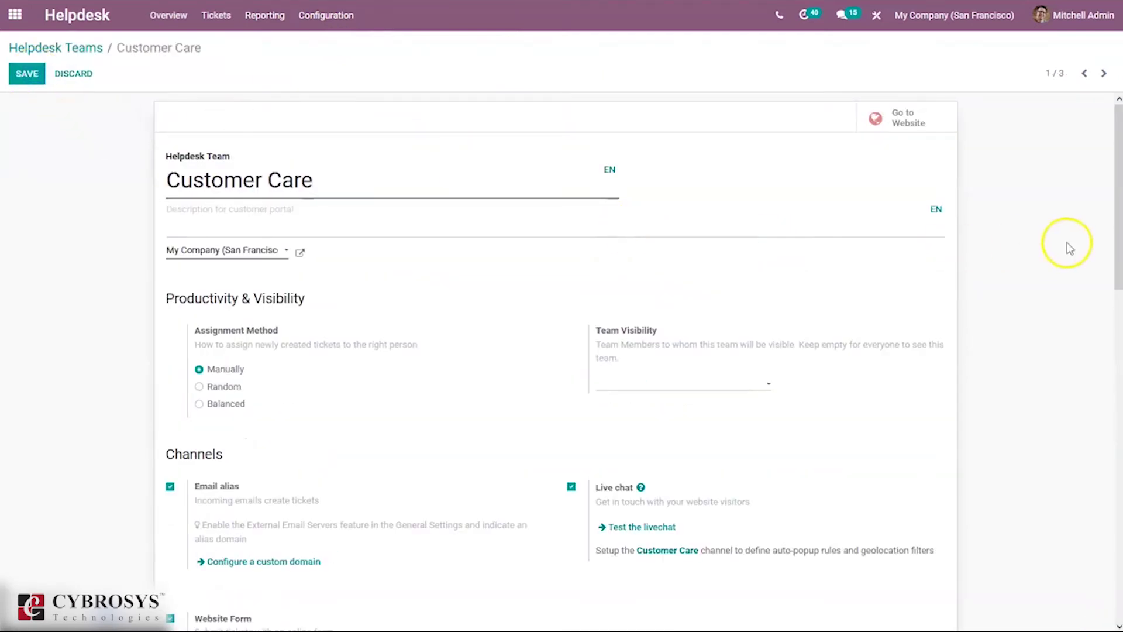
left_click_drag(1118, 244, 1117, 485)
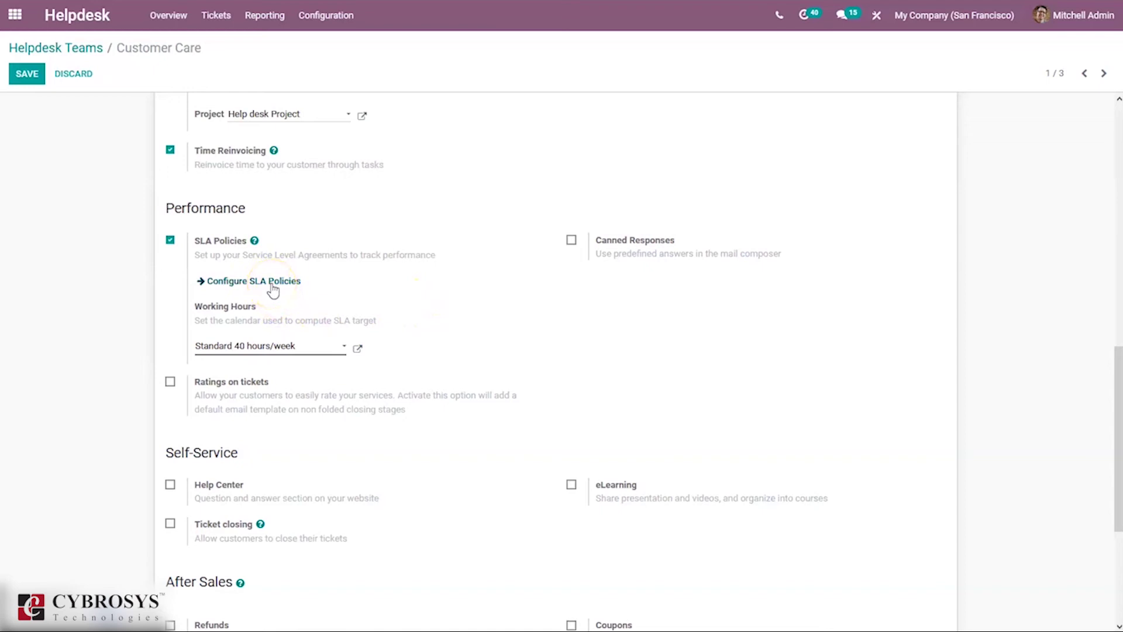
left_click(316, 18)
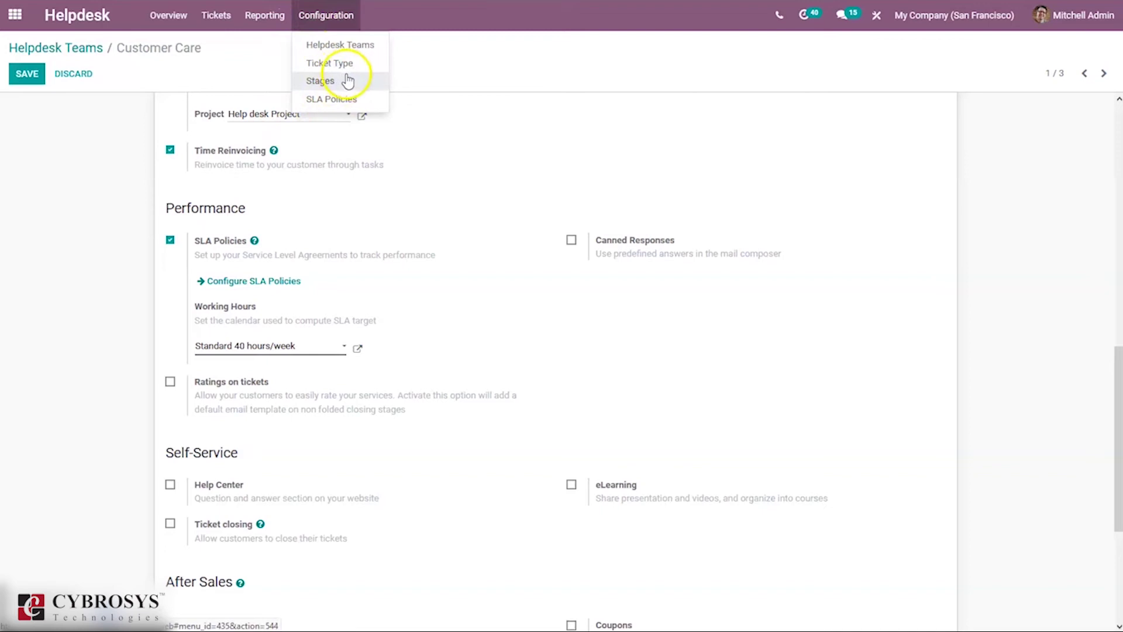
left_click(440, 169)
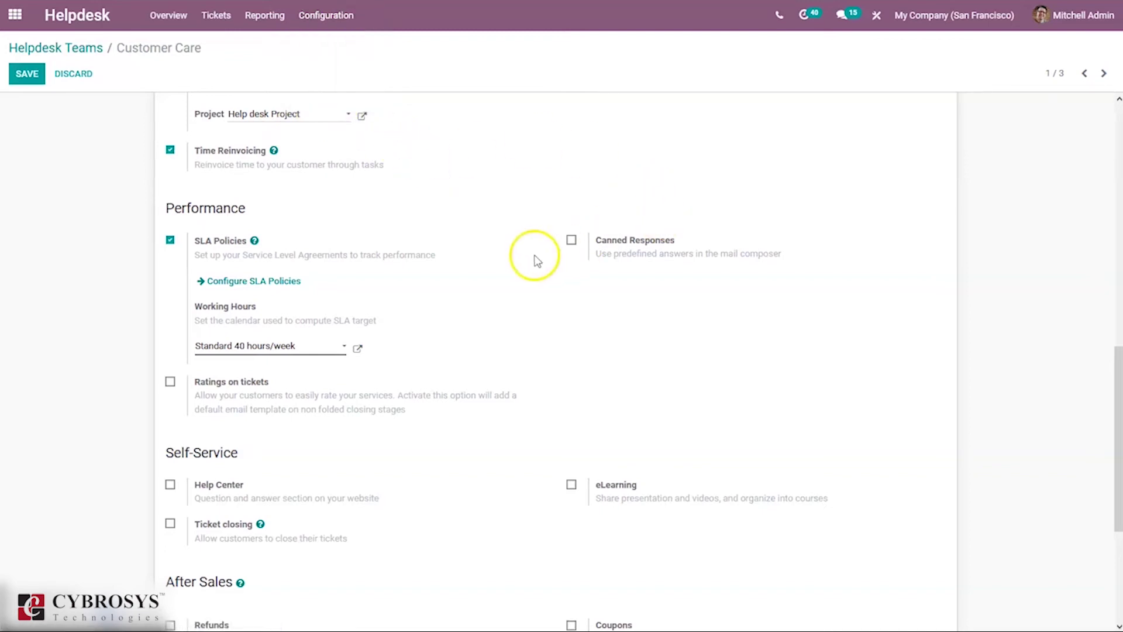
left_click(572, 241)
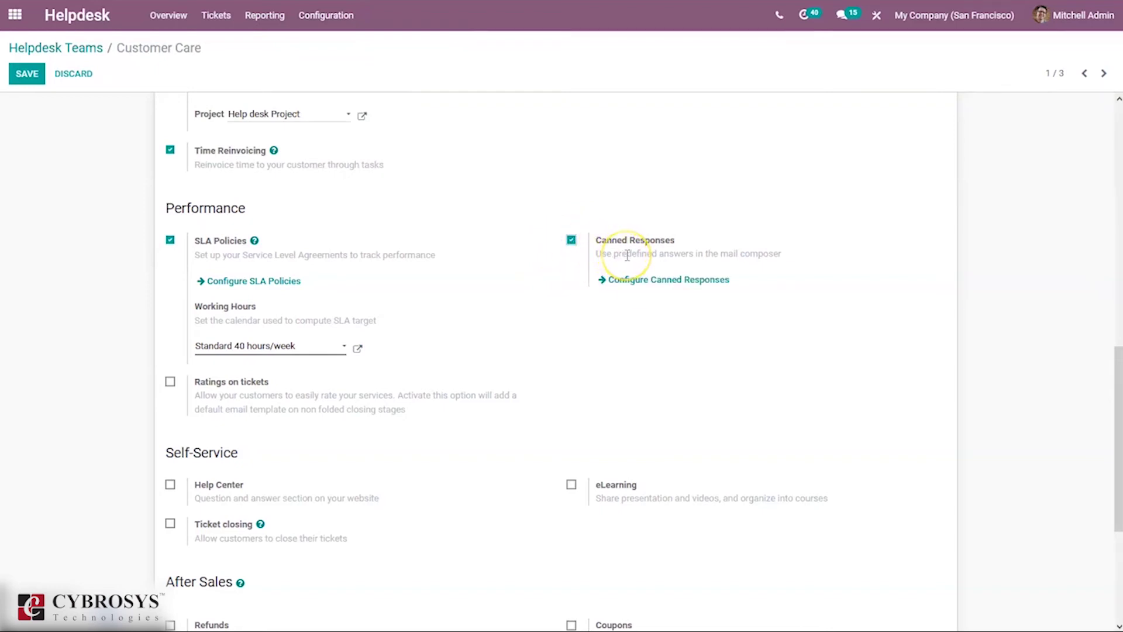
Enable Ratings on tickets and Display Rating on Customer Portal for the Customer Care team.
mouse_move(627, 255)
scroll(32, 576, "down", 3)
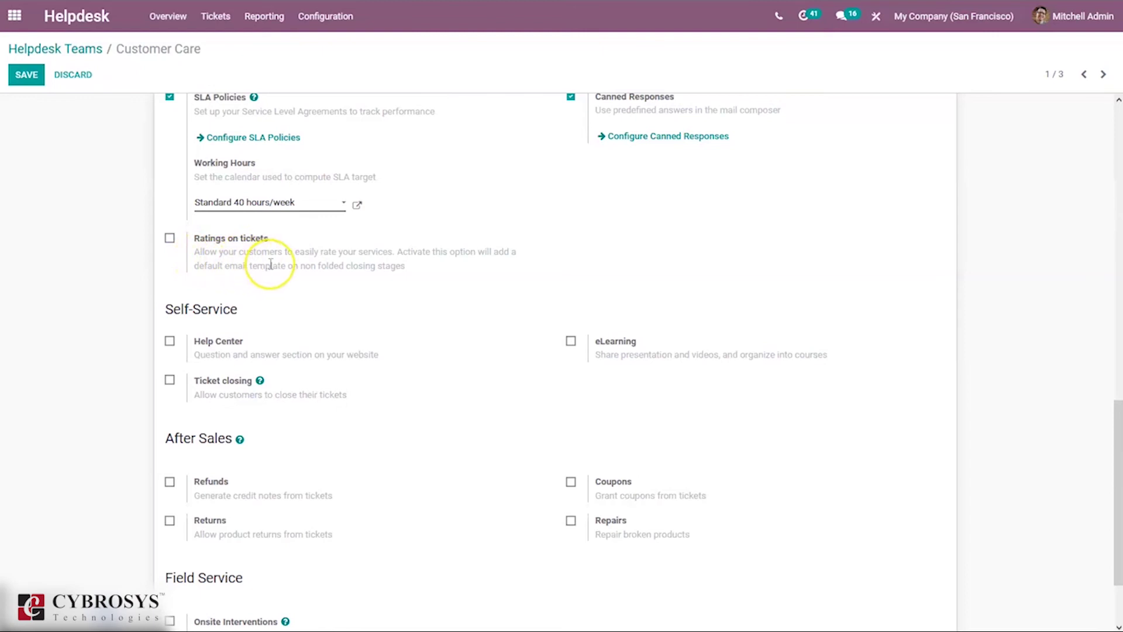
left_click(169, 238)
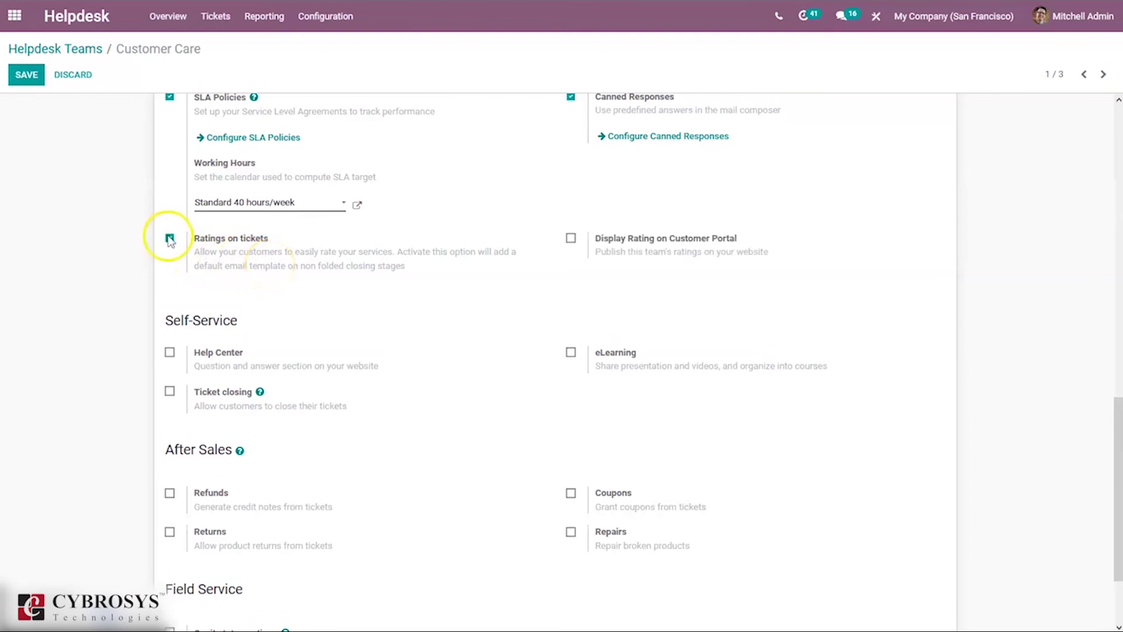
left_click(169, 238)
left_click(169, 238)
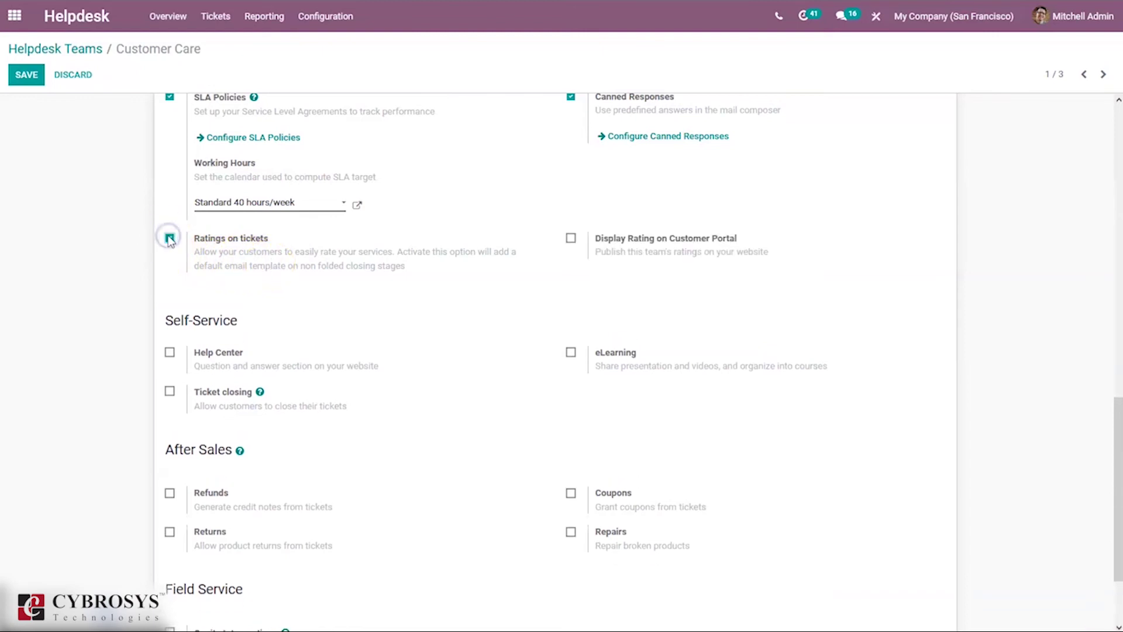
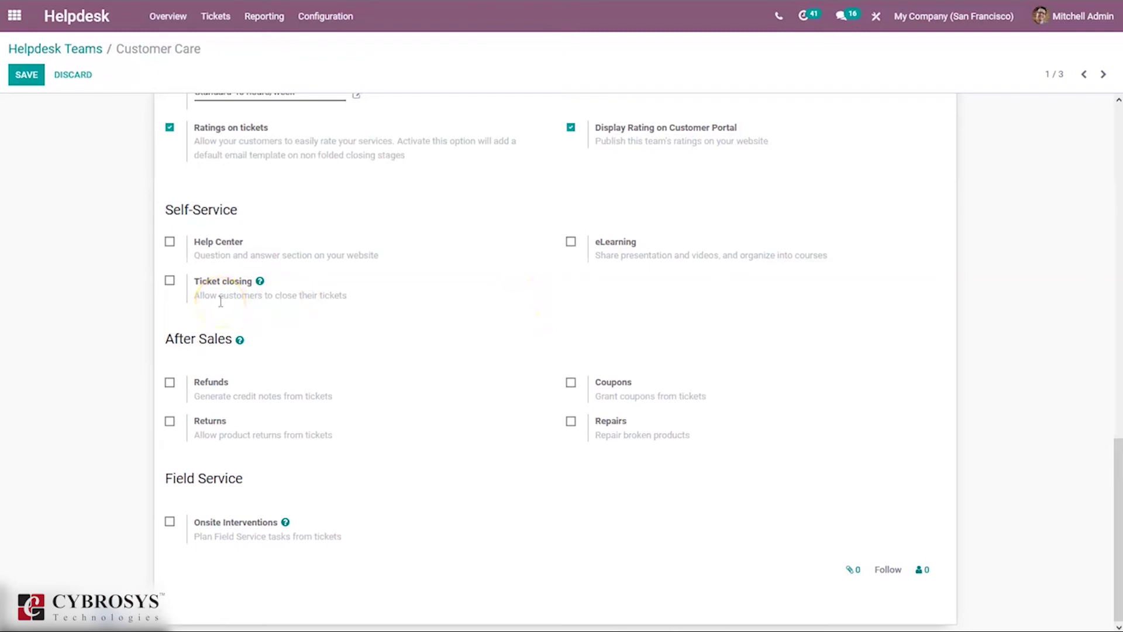
Enable only Ticket closing in the team's Self-Service settings and save the team.
left_click(170, 243)
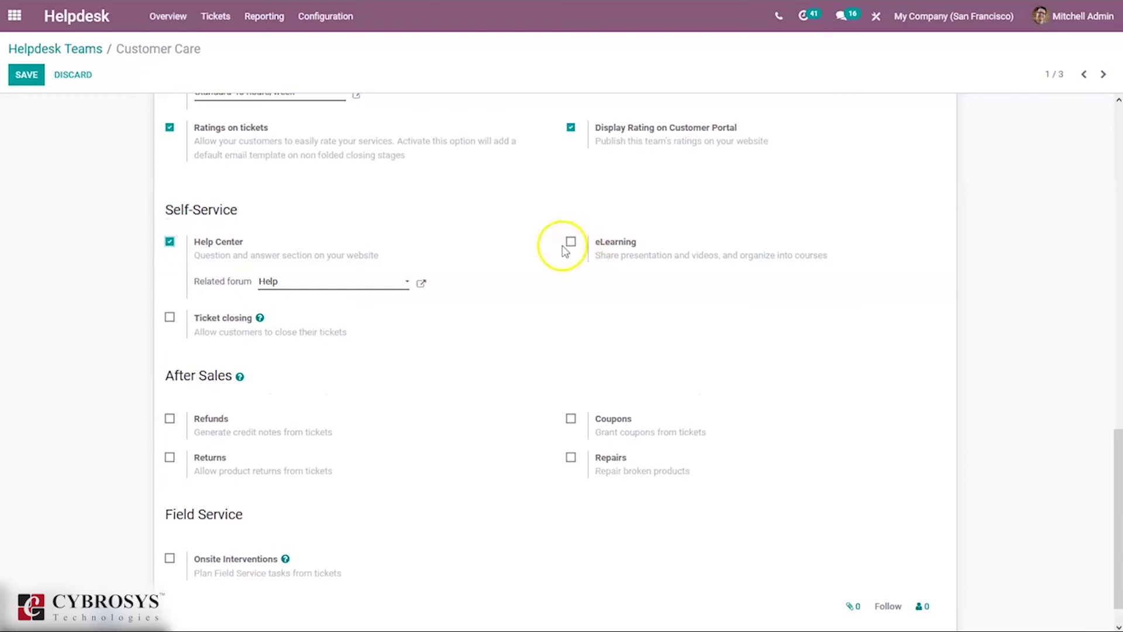
left_click(170, 318)
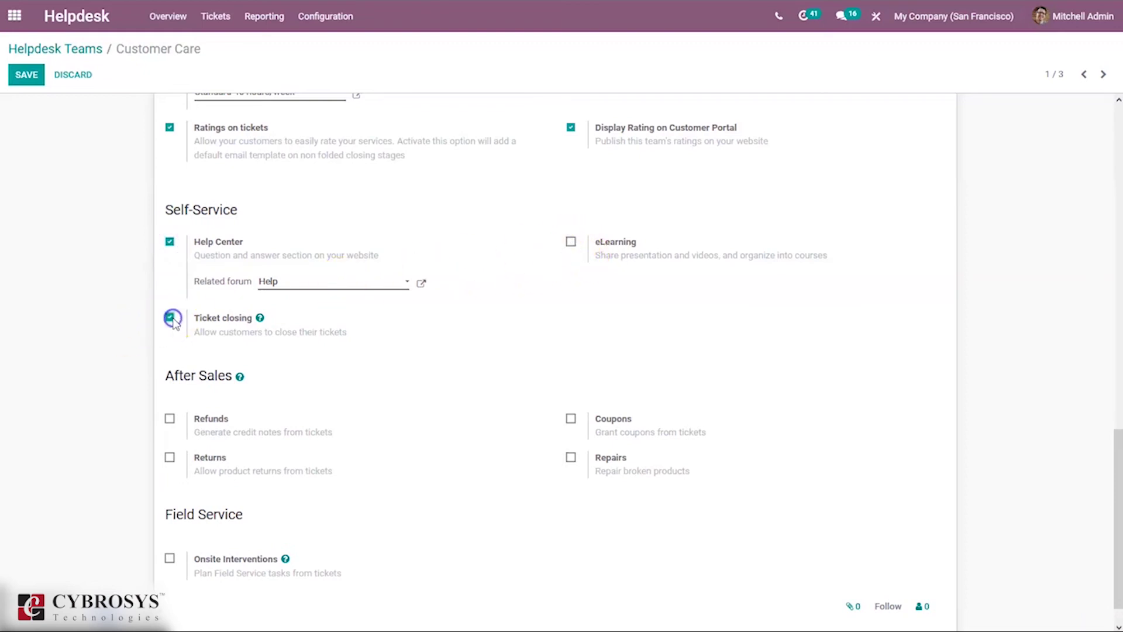
left_click(169, 242)
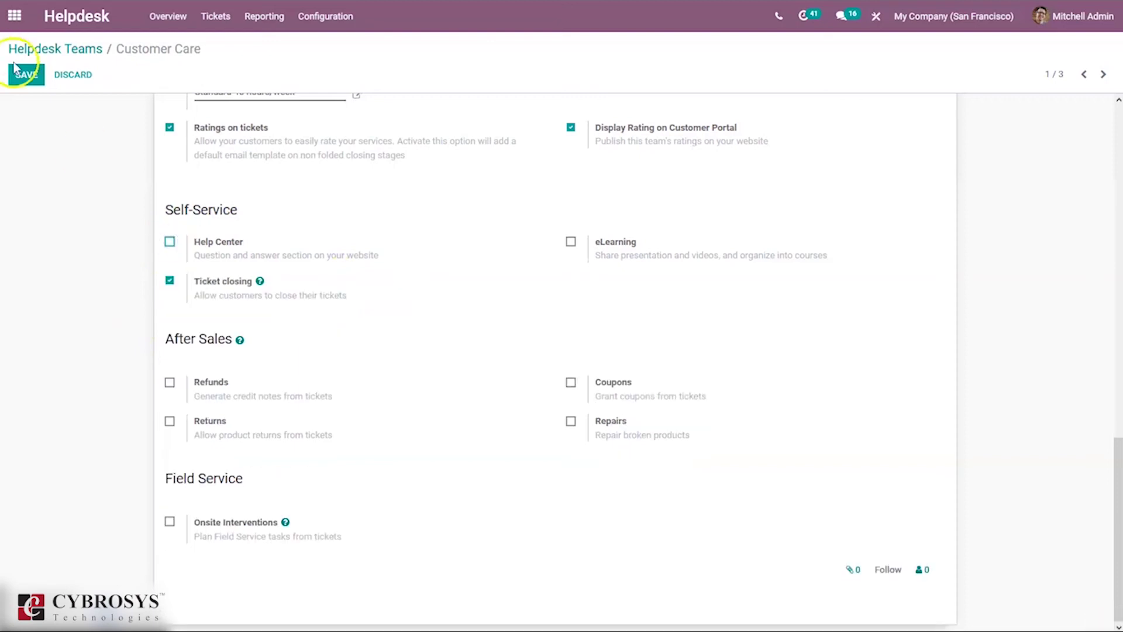
left_click(24, 76)
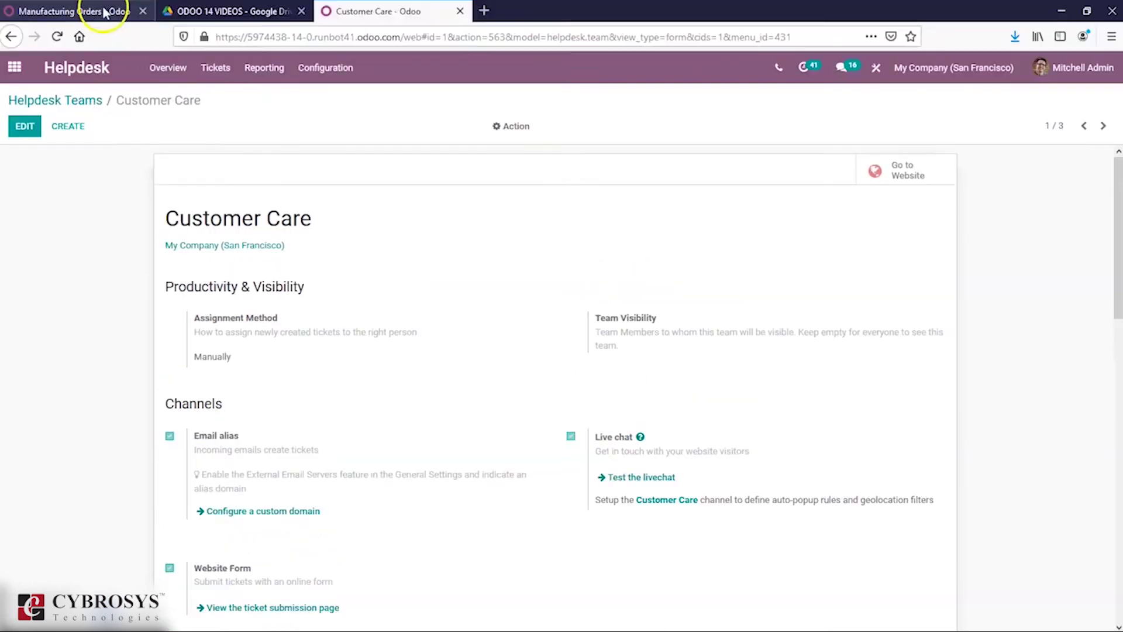
Open the Customer Care ticket board, unfold the Solved column and review the In Progress stage's settings.
left_click(163, 21)
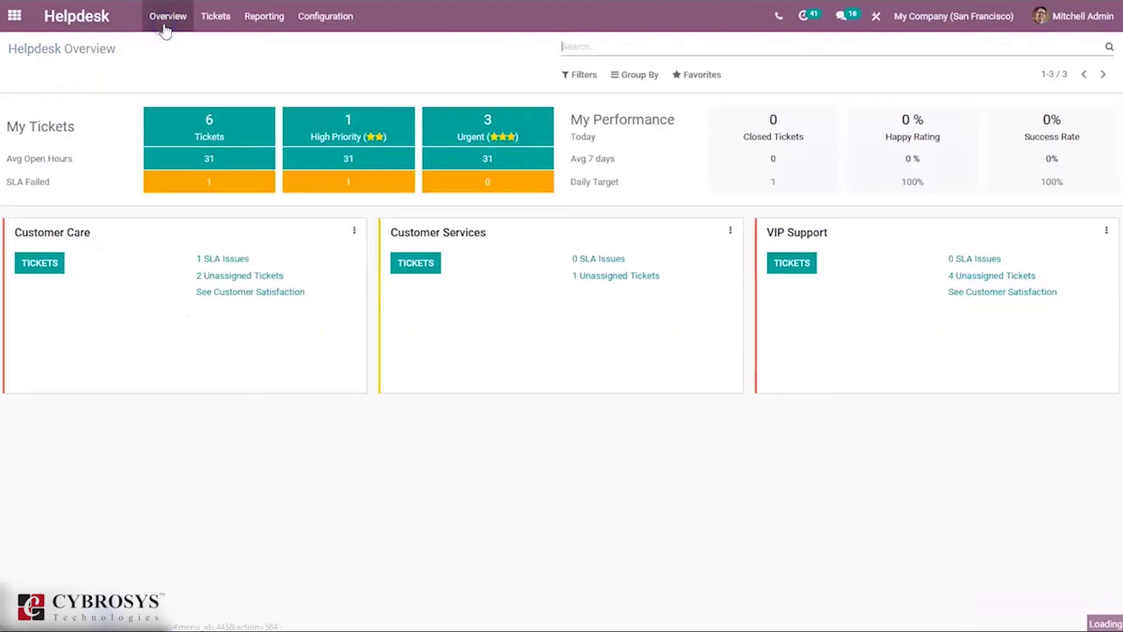
left_click(39, 263)
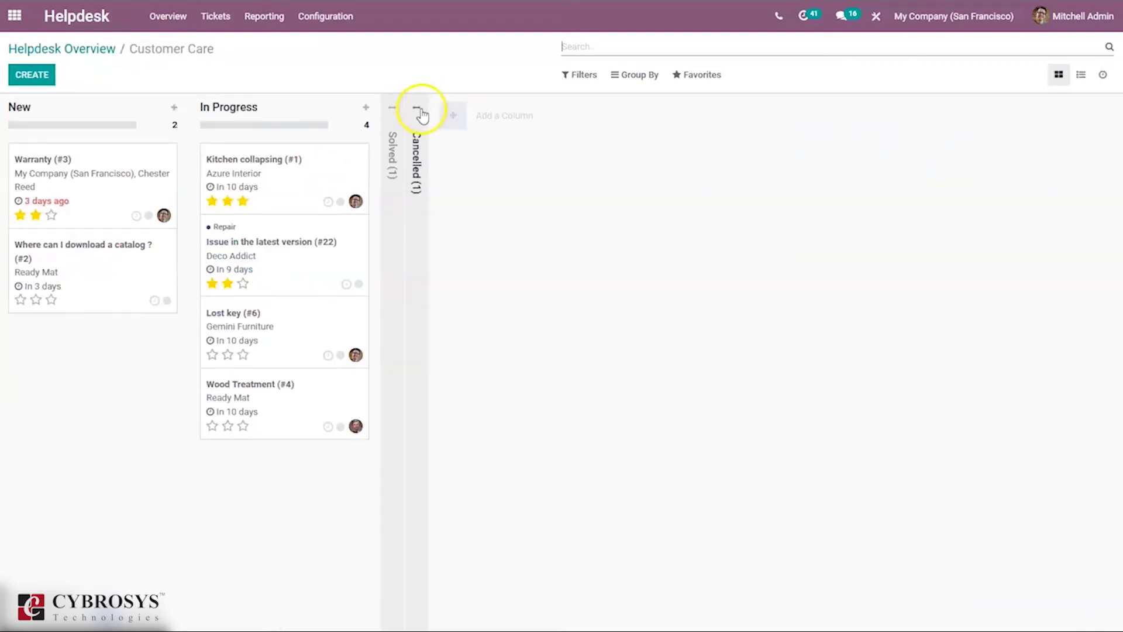
left_click(391, 126)
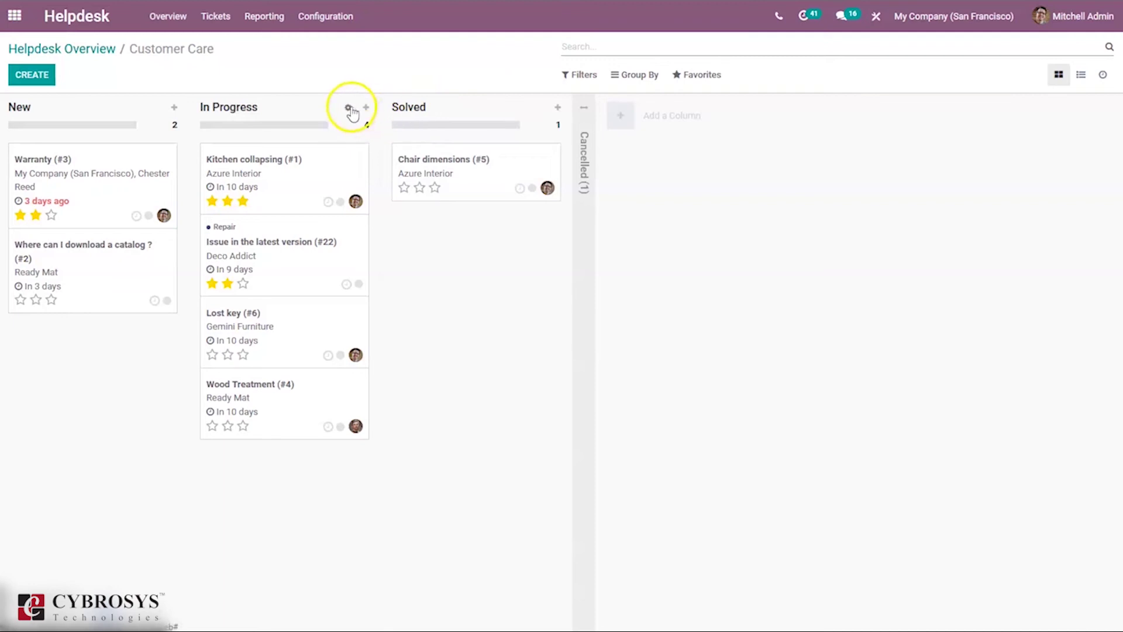
left_click(349, 108)
left_click(384, 155)
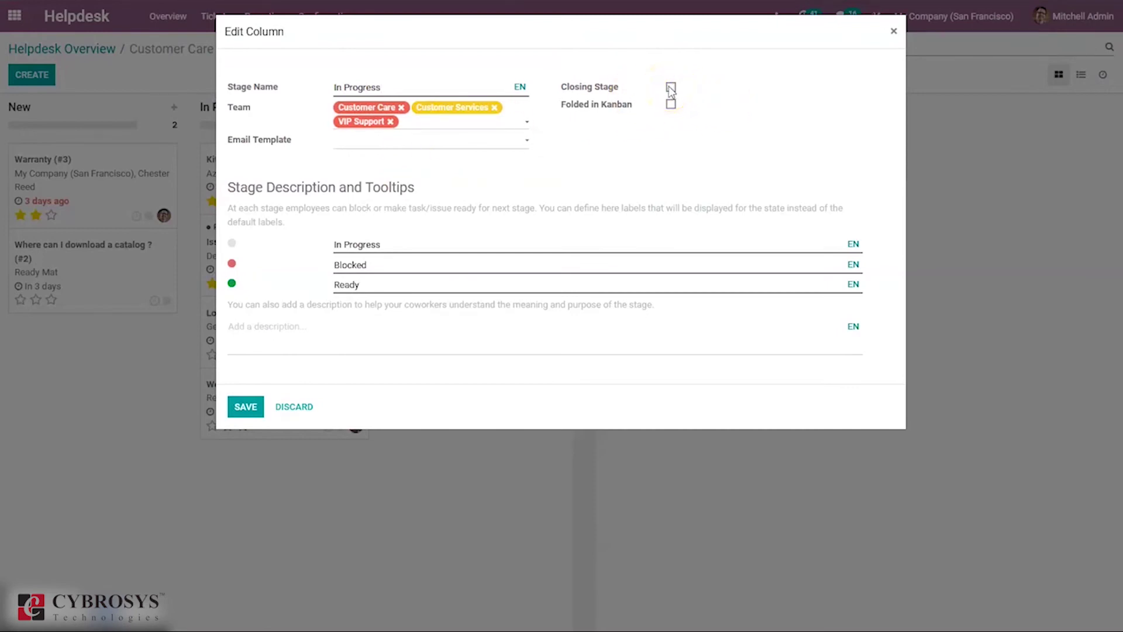
left_click(893, 29)
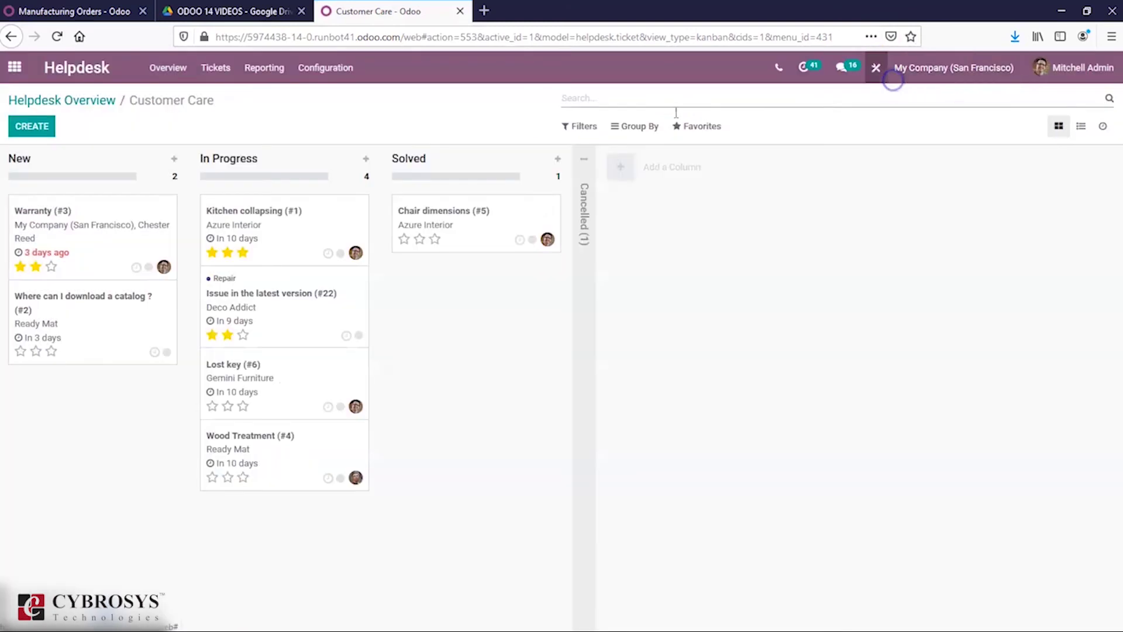
Review the Solved stage's closing and folding settings and close them without changes.
left_click(538, 108)
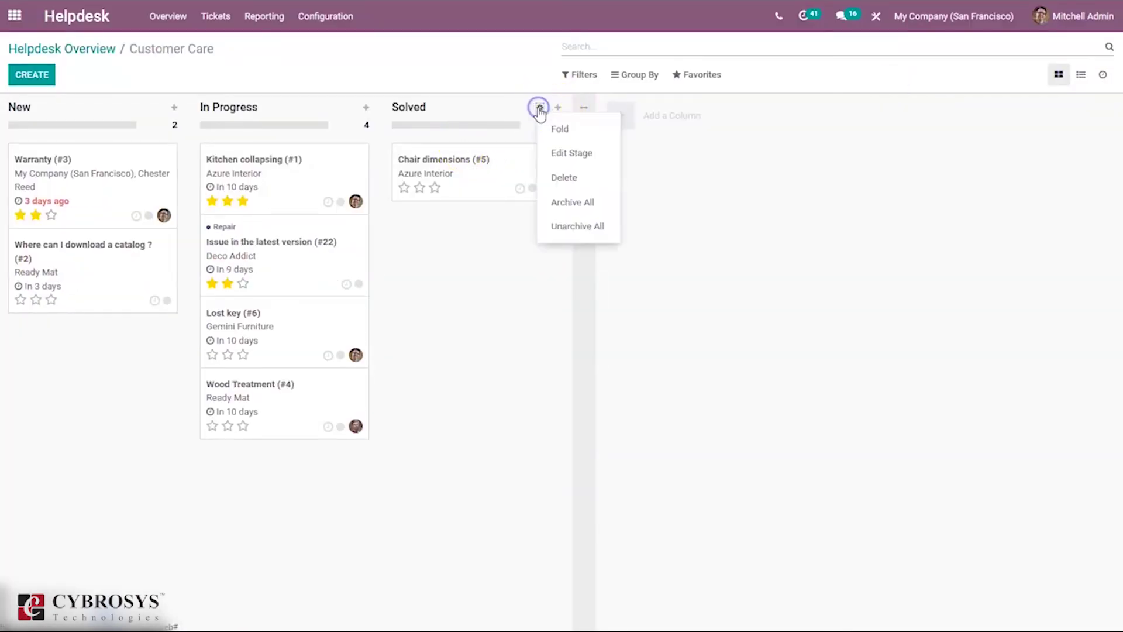
left_click(572, 153)
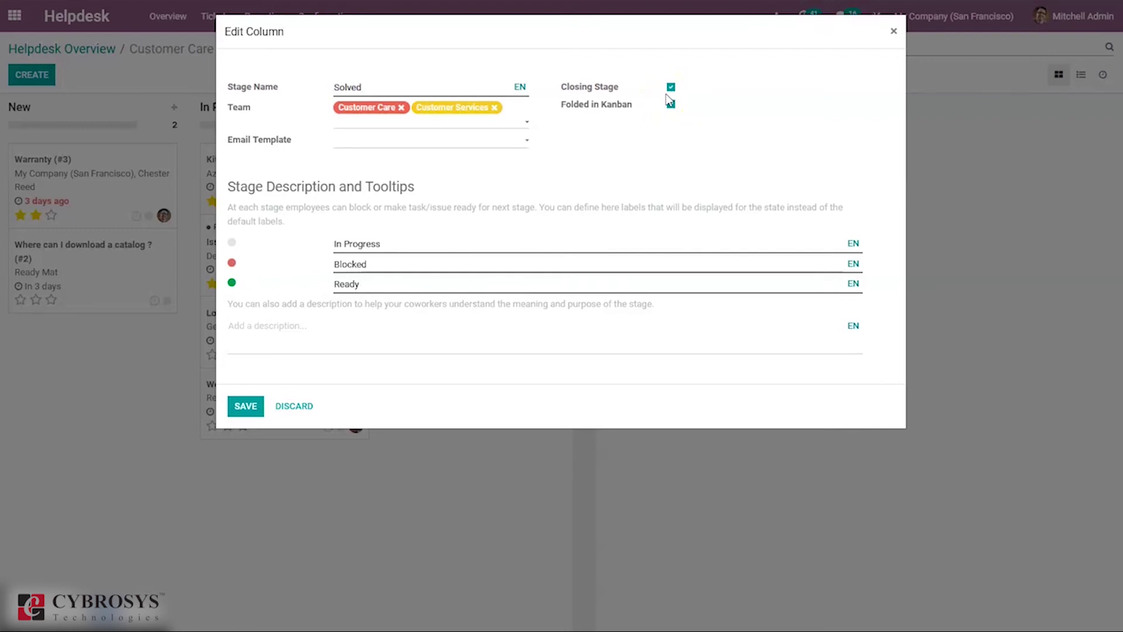
key("Escape")
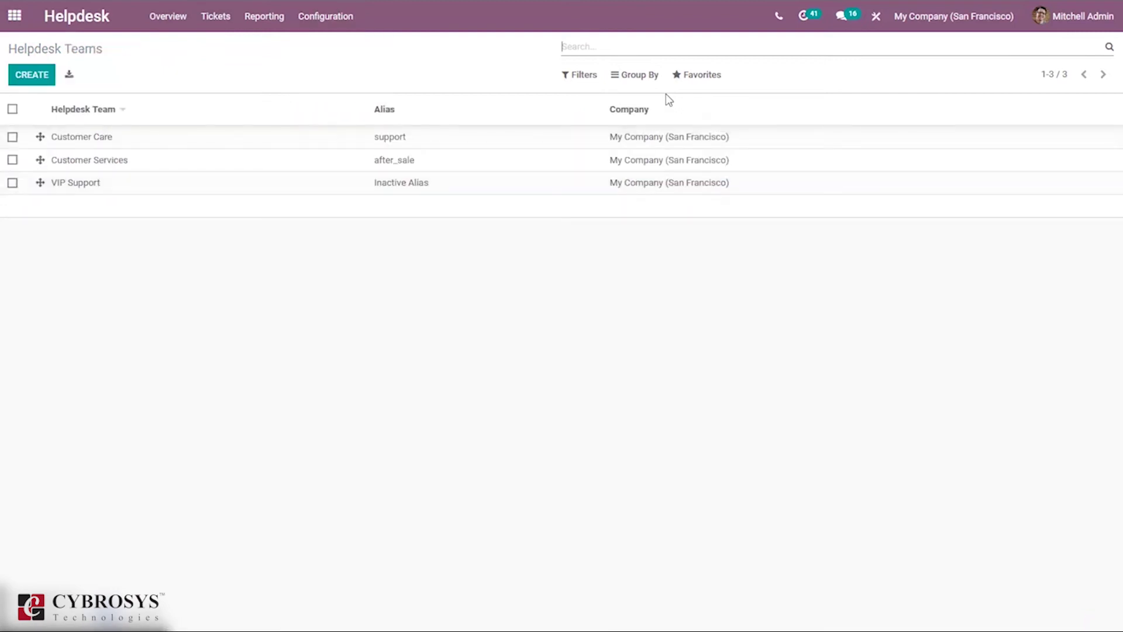
Enable Refunds, Returns, Coupons, Repairs and Onsite Interventions for the Customer Care team and save it.
left_click(139, 138)
left_click(23, 75)
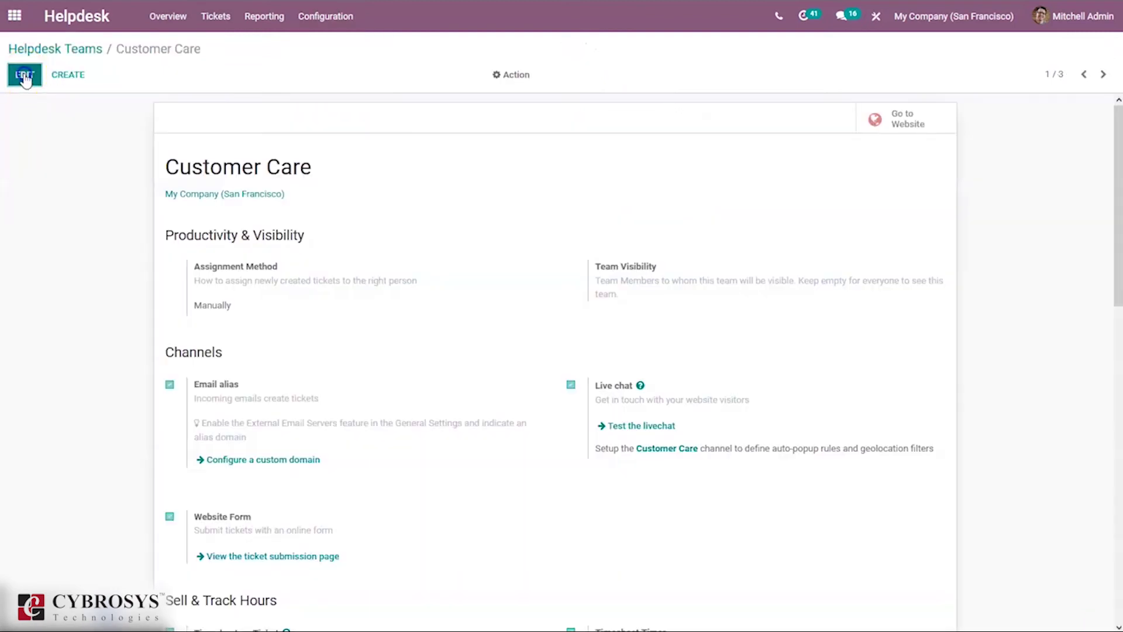
left_click_drag(1117, 187, 1117, 550)
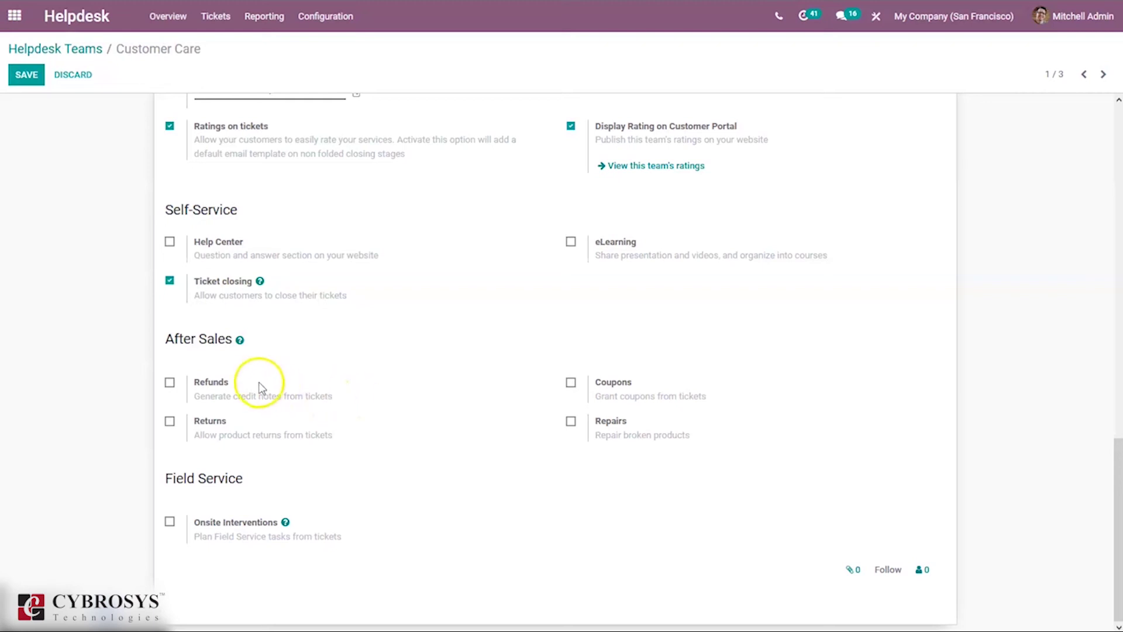
left_click(169, 382)
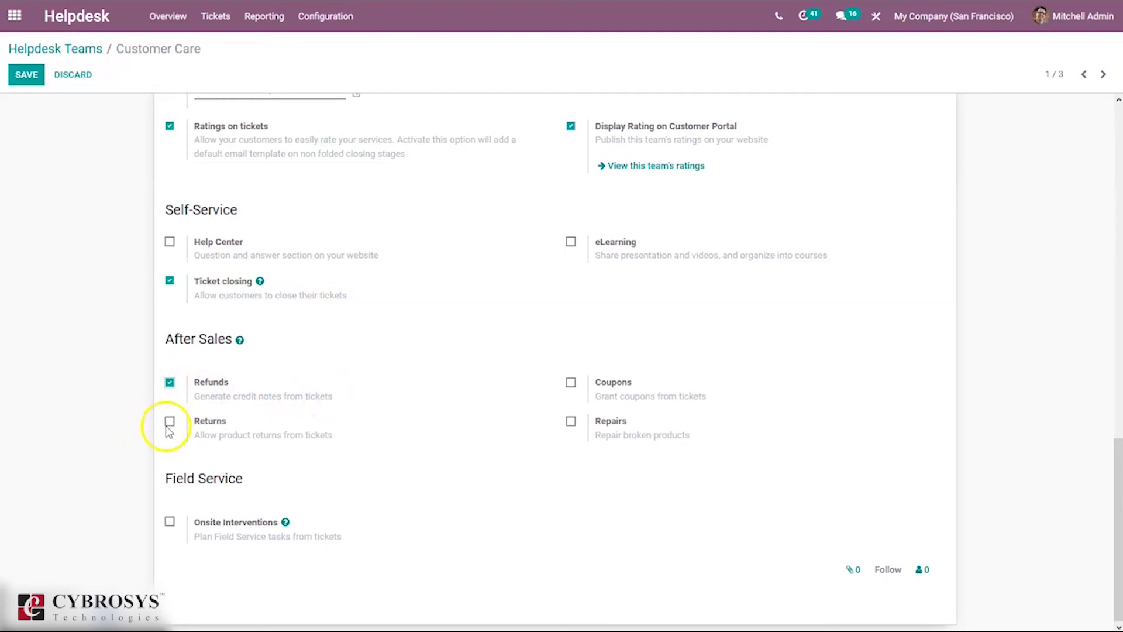
left_click(169, 421)
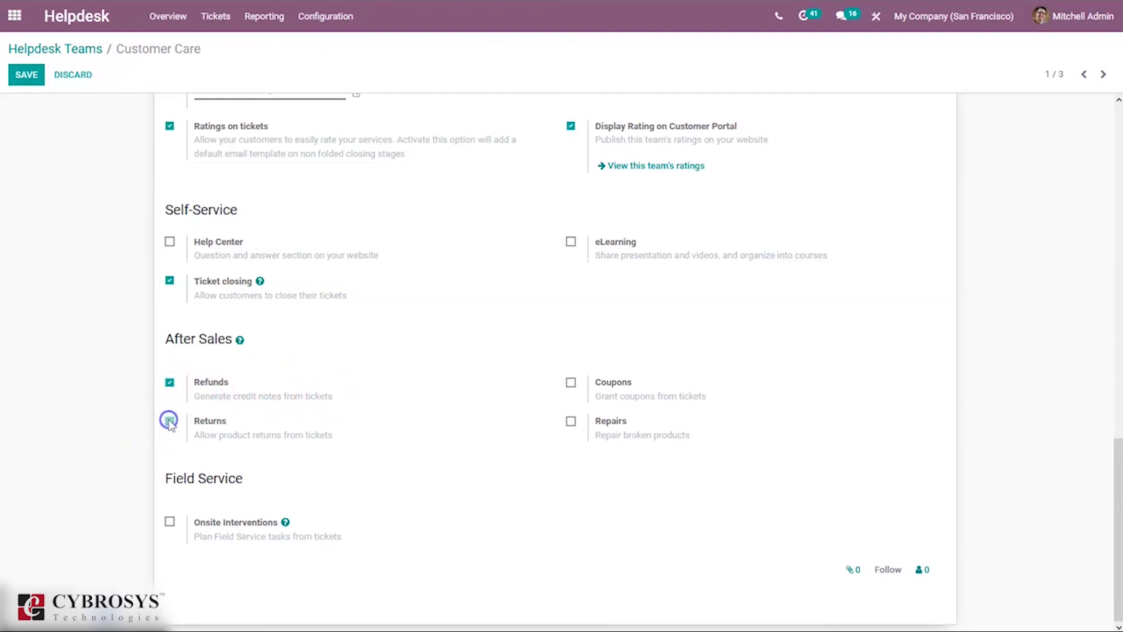
left_click(568, 383)
left_click(570, 422)
left_click(169, 522)
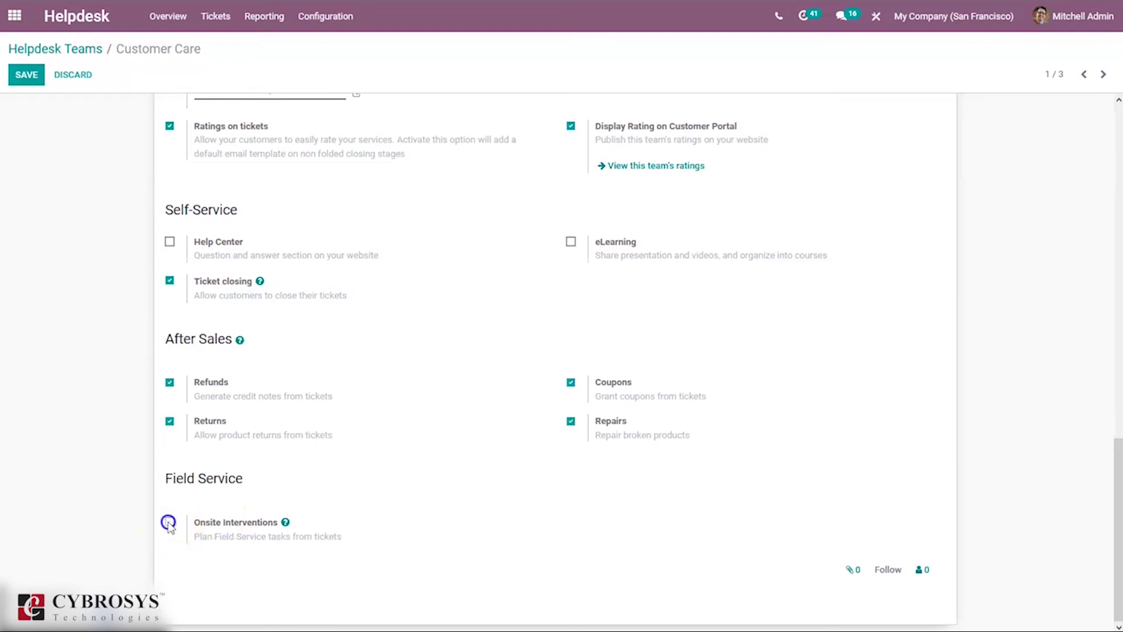
left_click(25, 76)
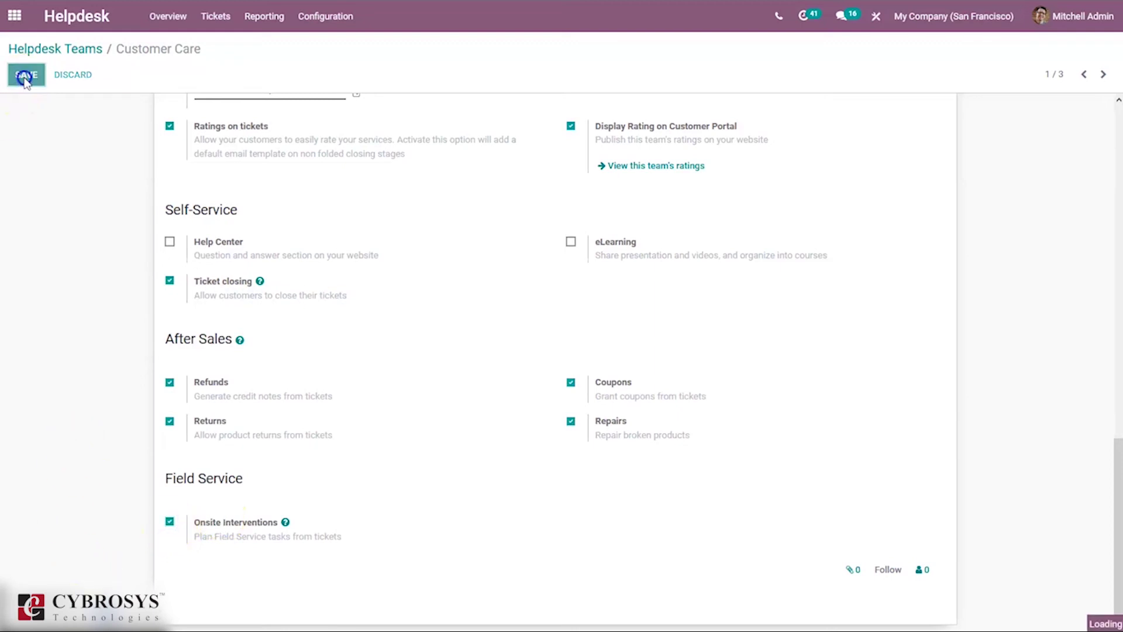
Open my own tickets, view the Cabinet Colour and Lock aren't proper ticket, and open the Kitchen collapsing ticket.
left_click(221, 20)
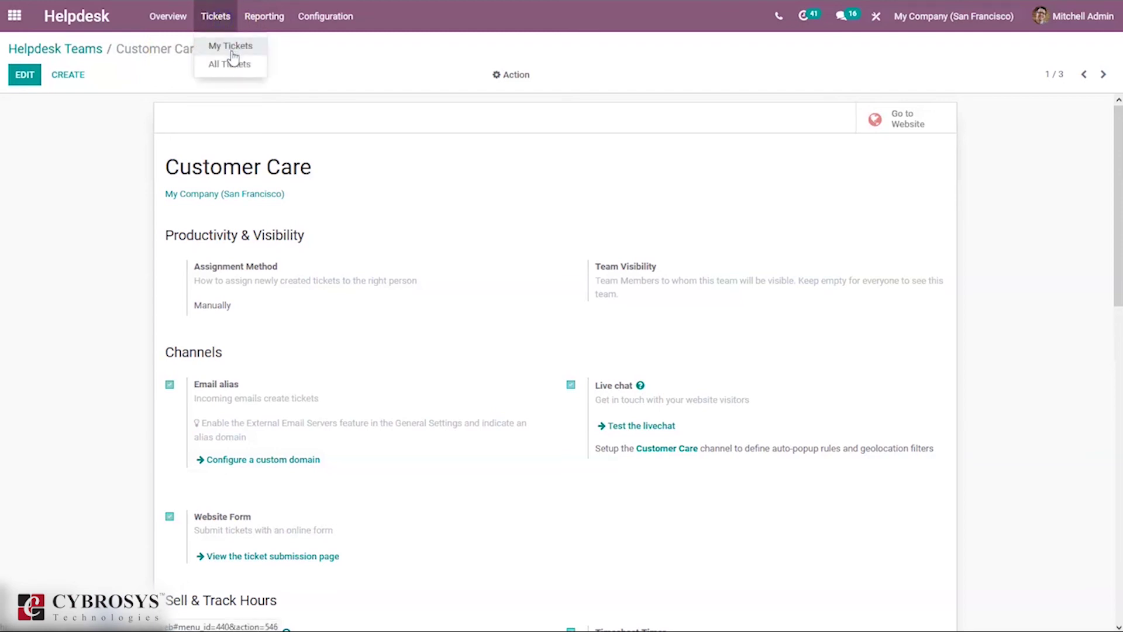
left_click(232, 52)
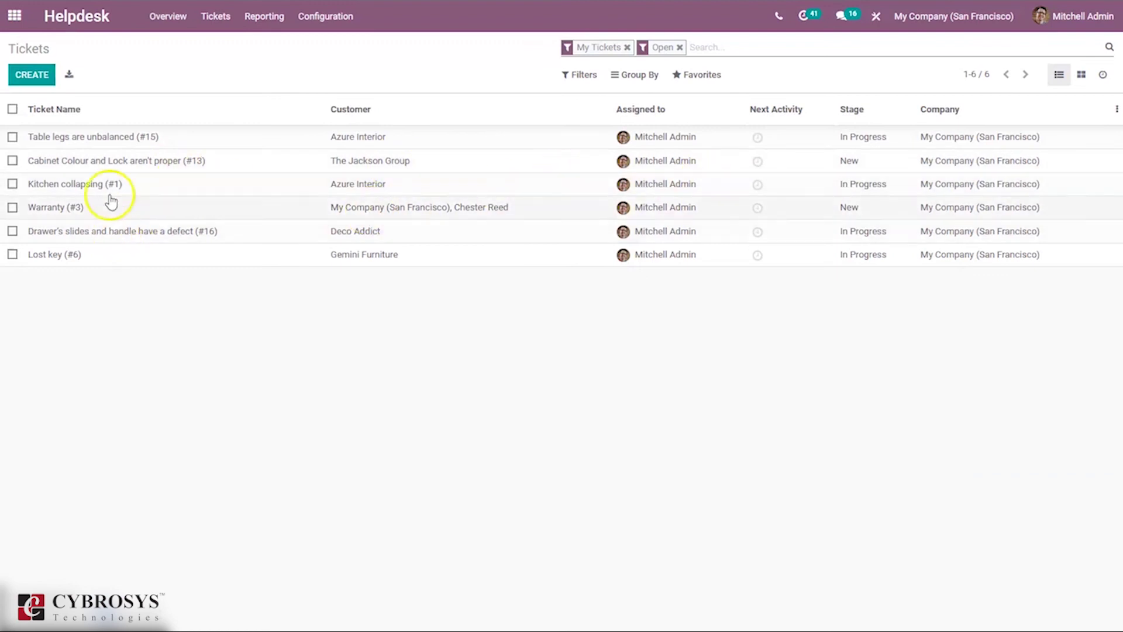
left_click(92, 165)
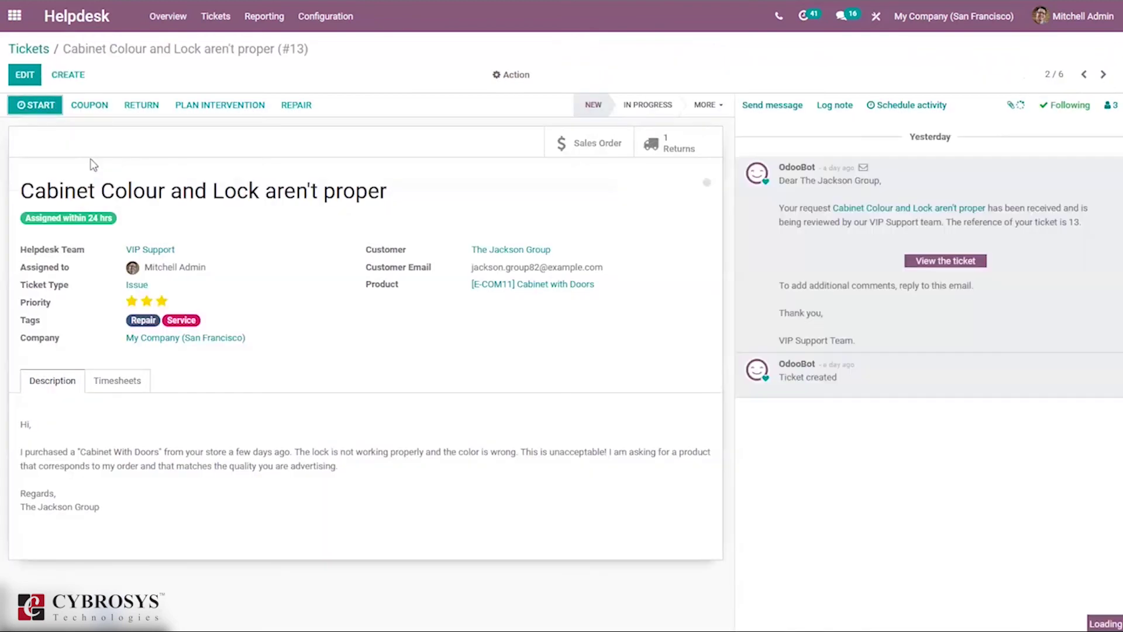
left_click(48, 49)
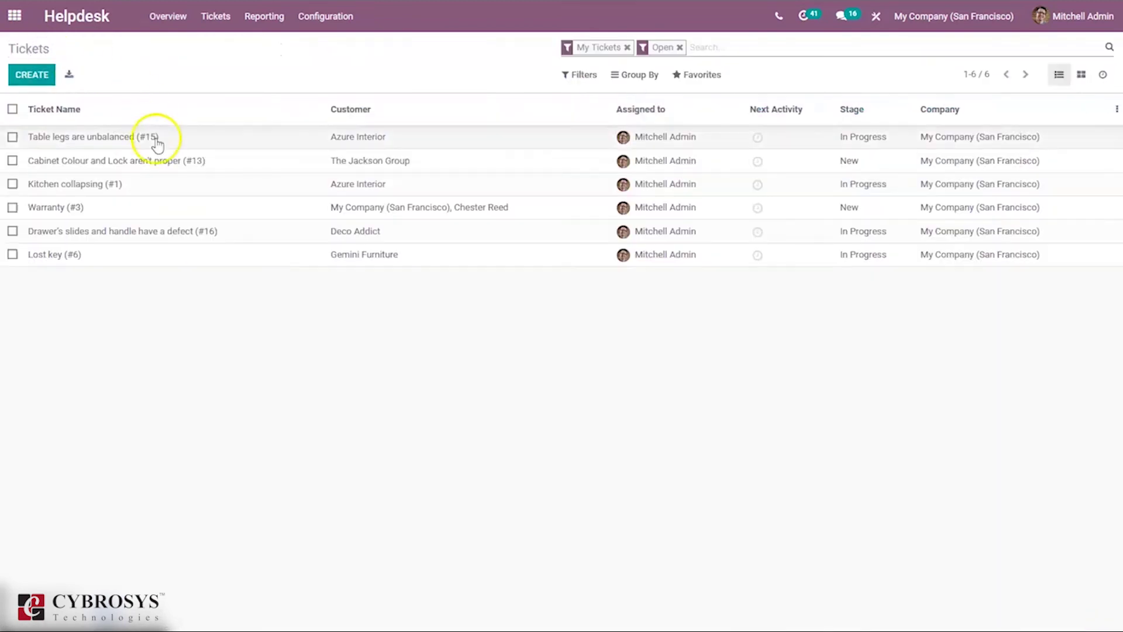
left_click(136, 191)
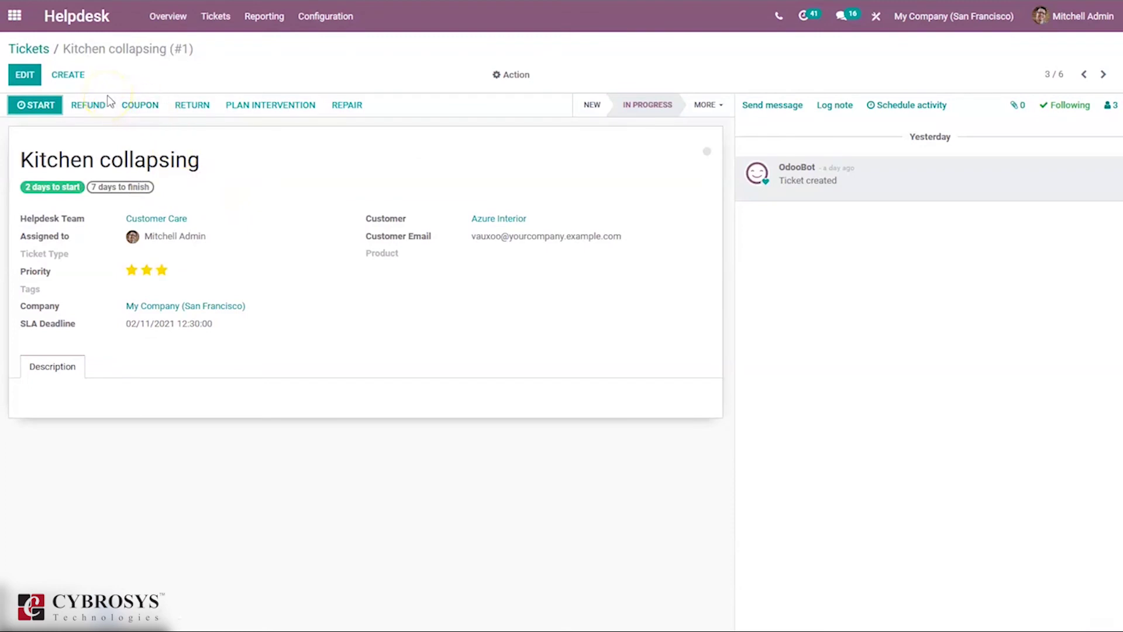
Issue a partial refund of invoice INV/2021/01/0006 from the Kitchen collapsing ticket and return to the ticket.
left_click(87, 109)
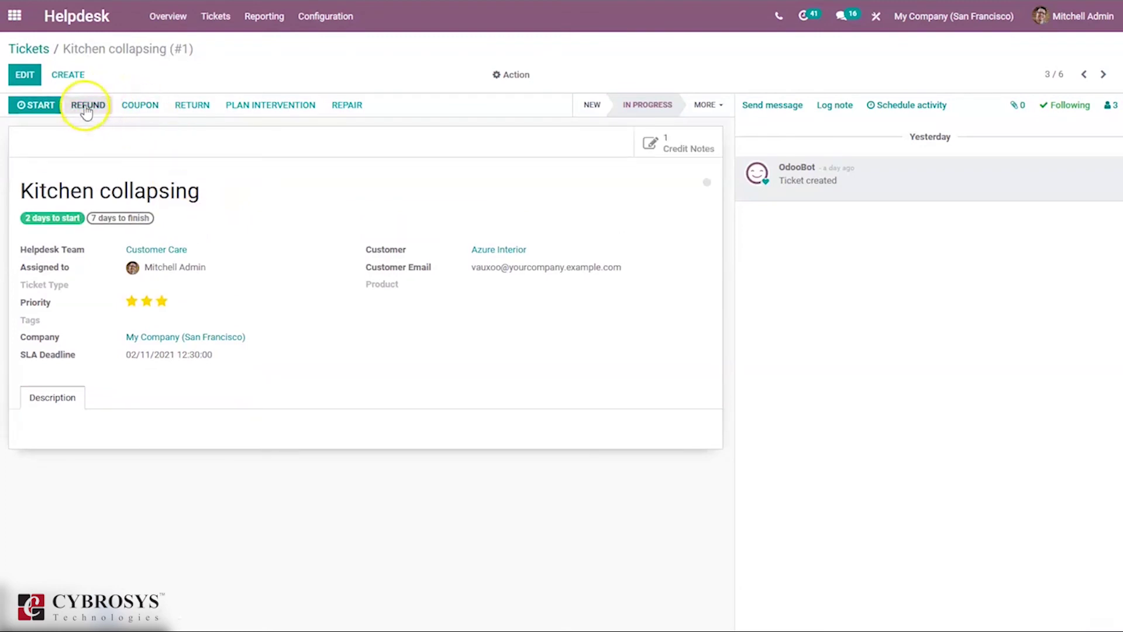
left_click(87, 110)
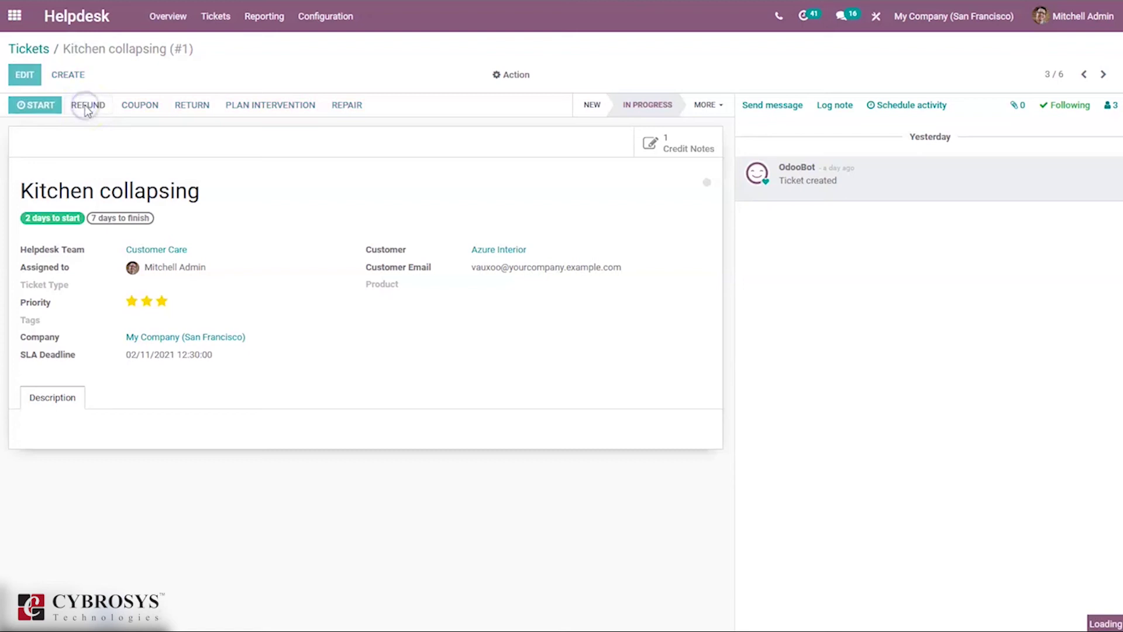
left_click(381, 94)
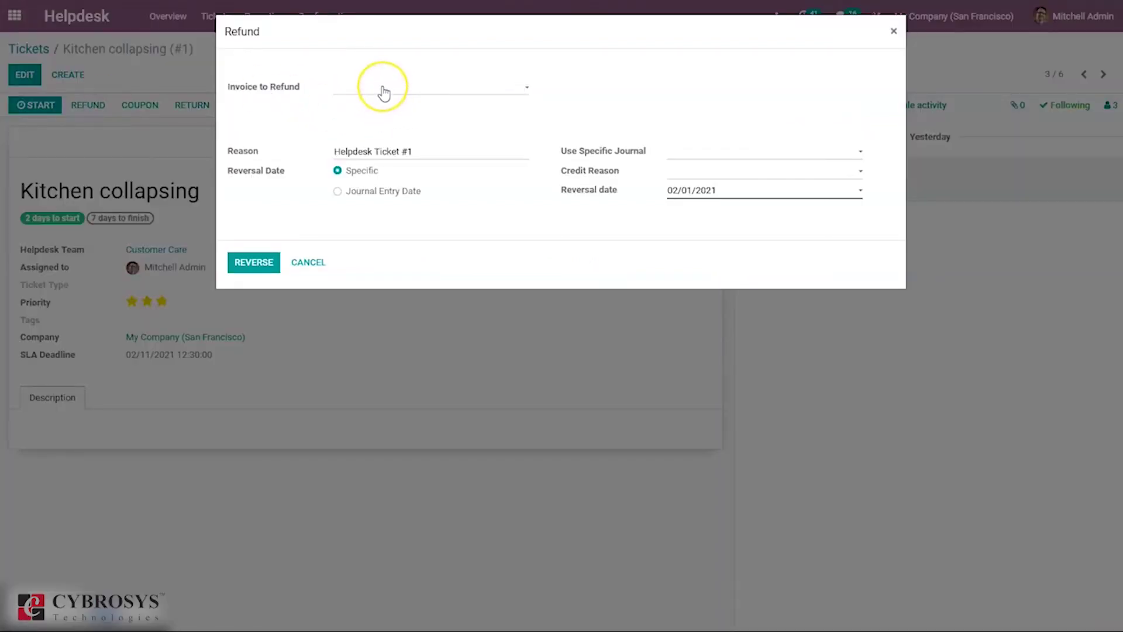
left_click(382, 92)
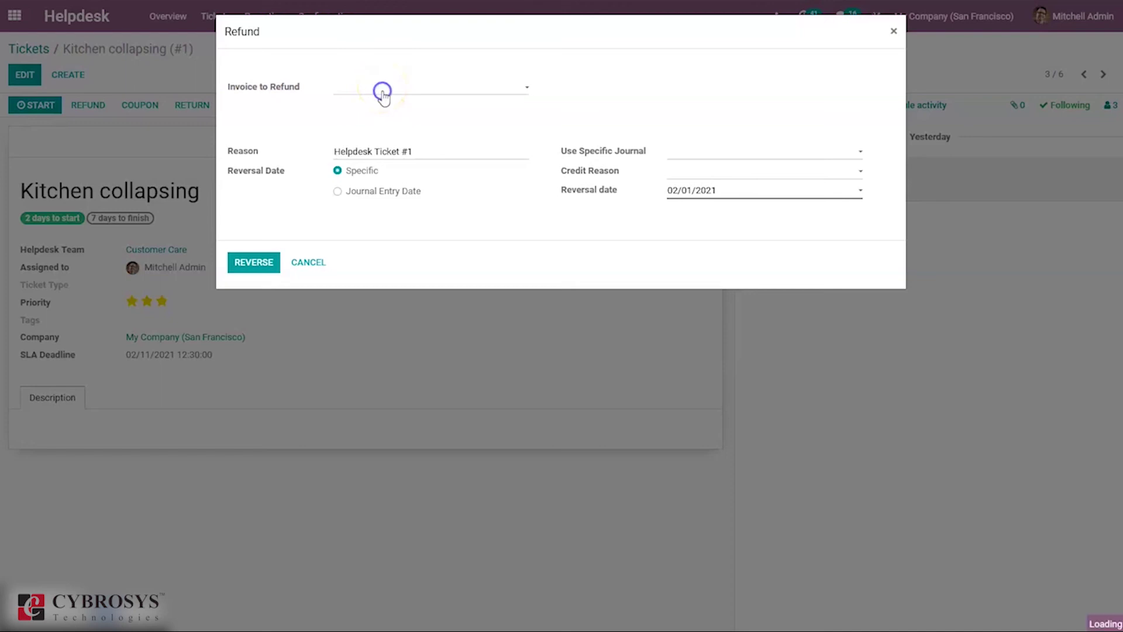
left_click(377, 159)
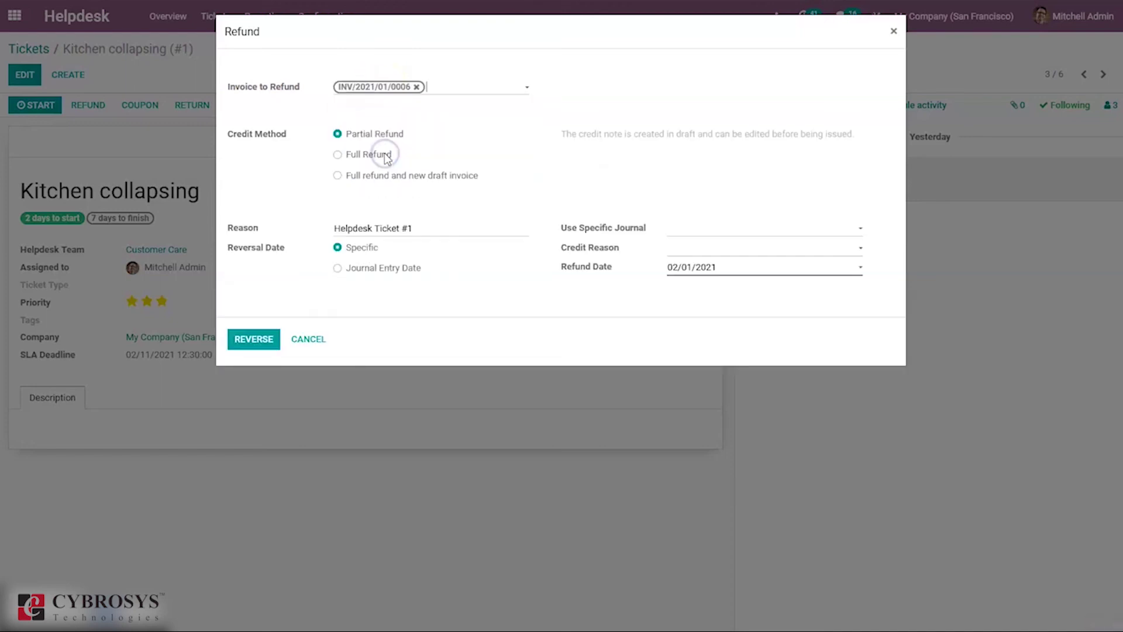
left_click(255, 341)
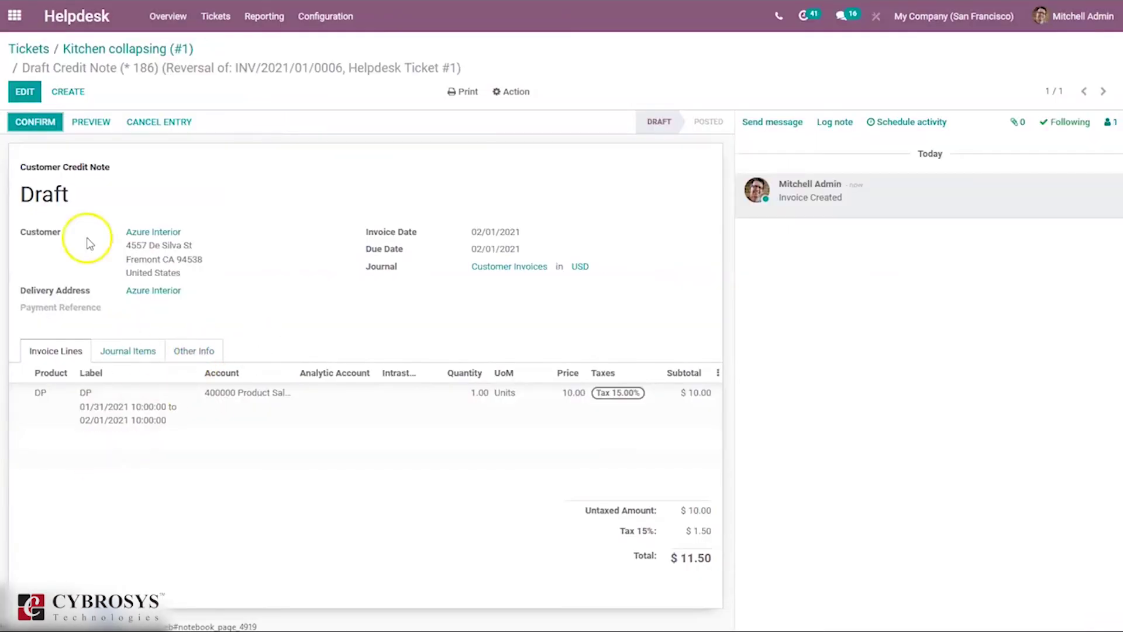
left_click(121, 56)
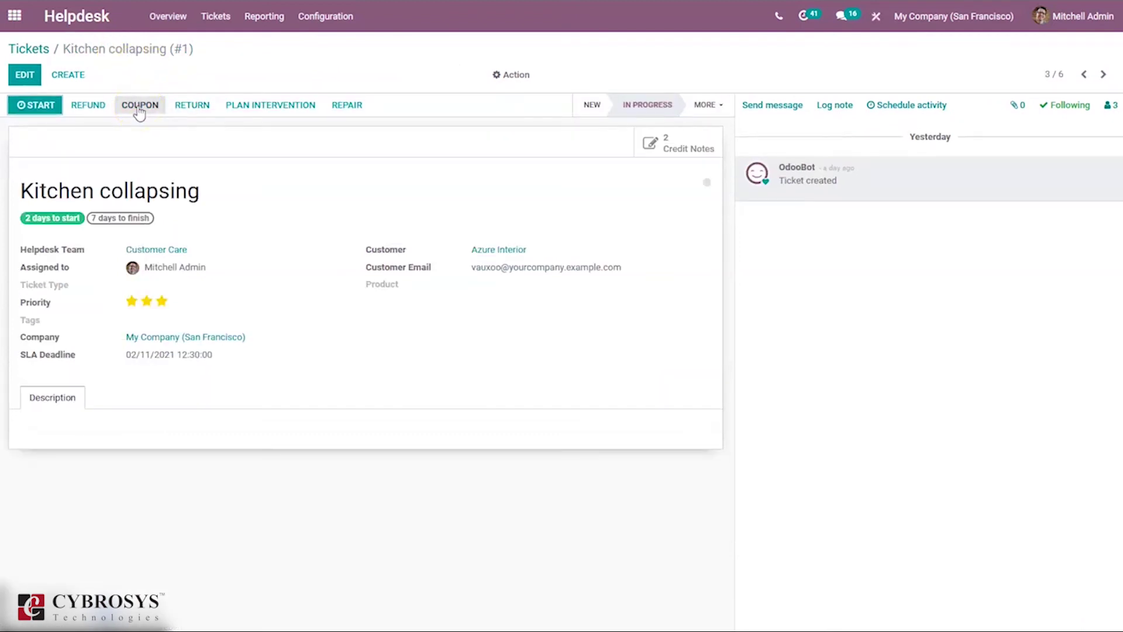
Review the ticket's coupon generation form and the reverse transfer form for delivery WH/OUT/00045, cancelling both.
left_click(139, 108)
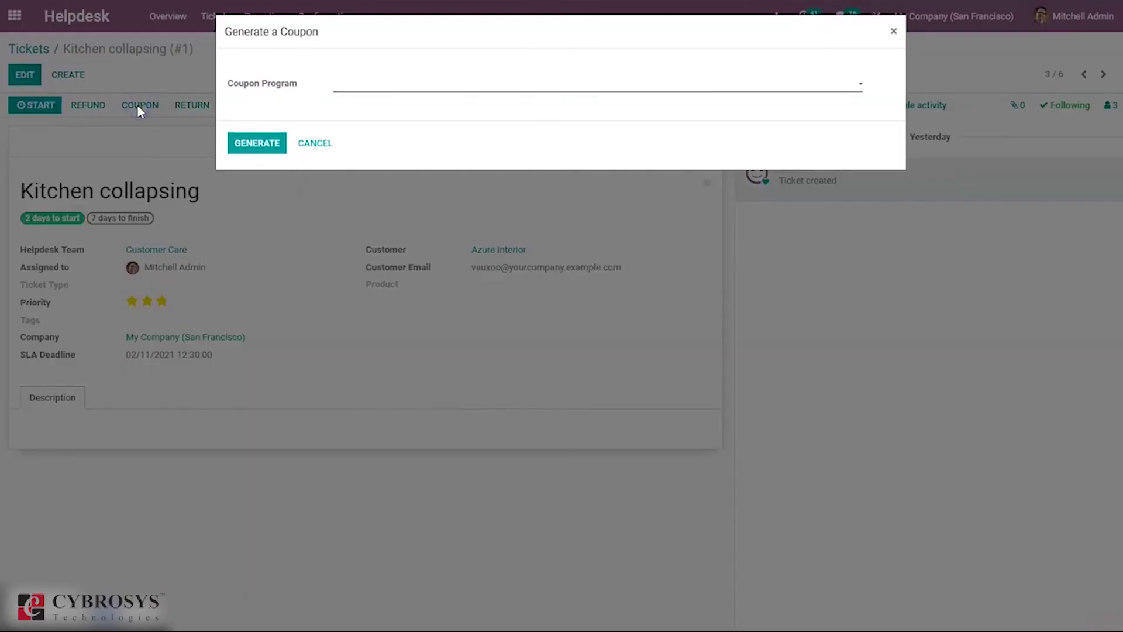
left_click(318, 147)
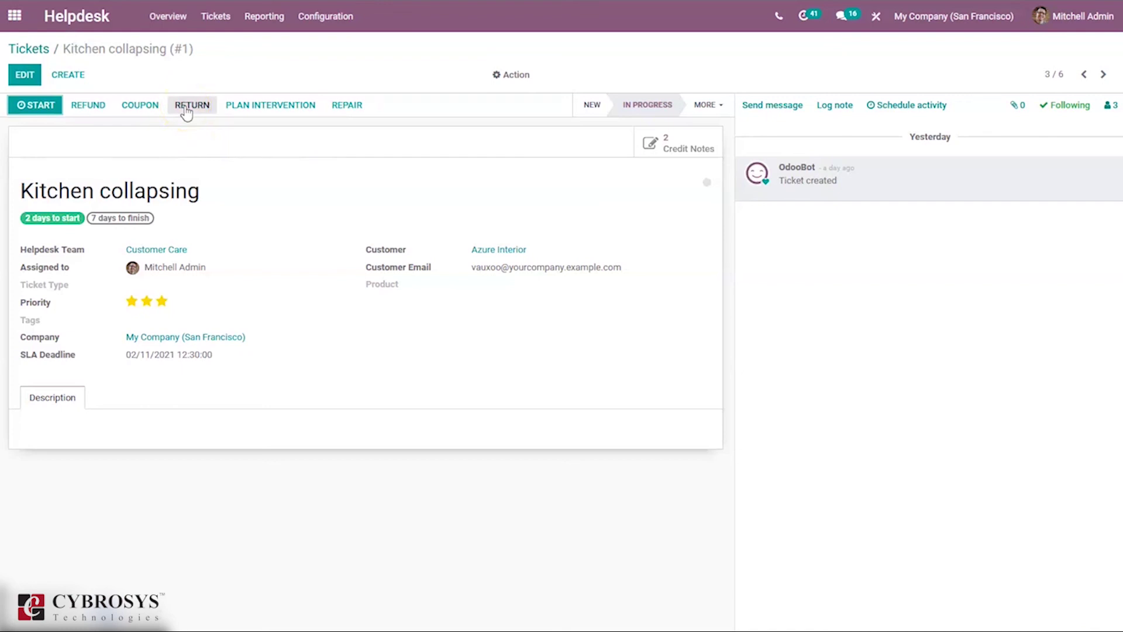
left_click(185, 108)
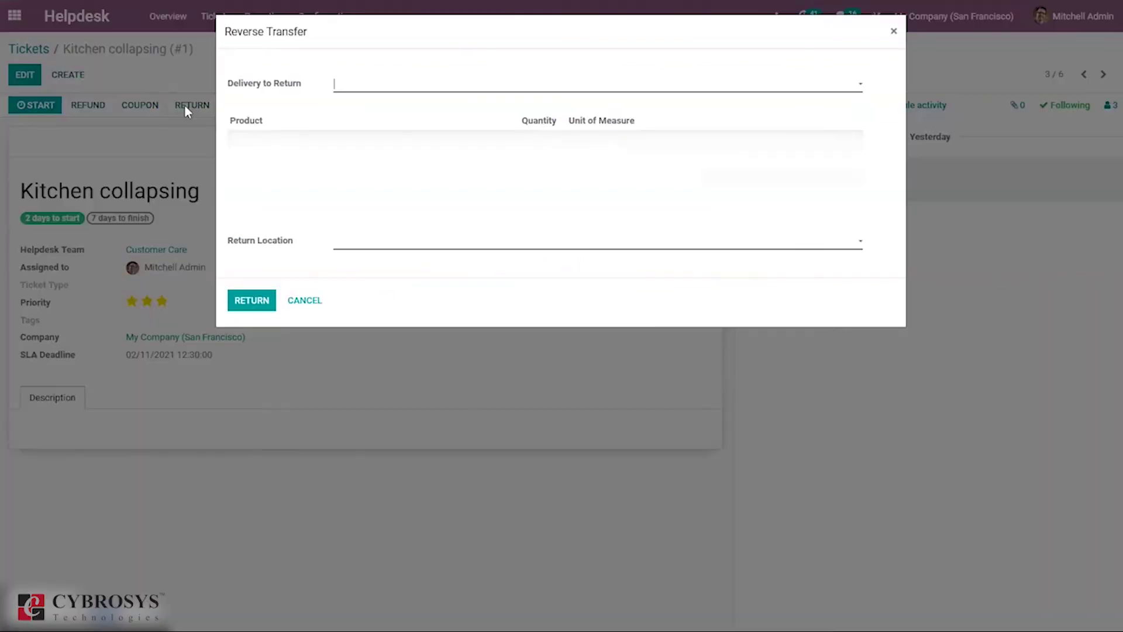
left_click(414, 82)
left_click(391, 126)
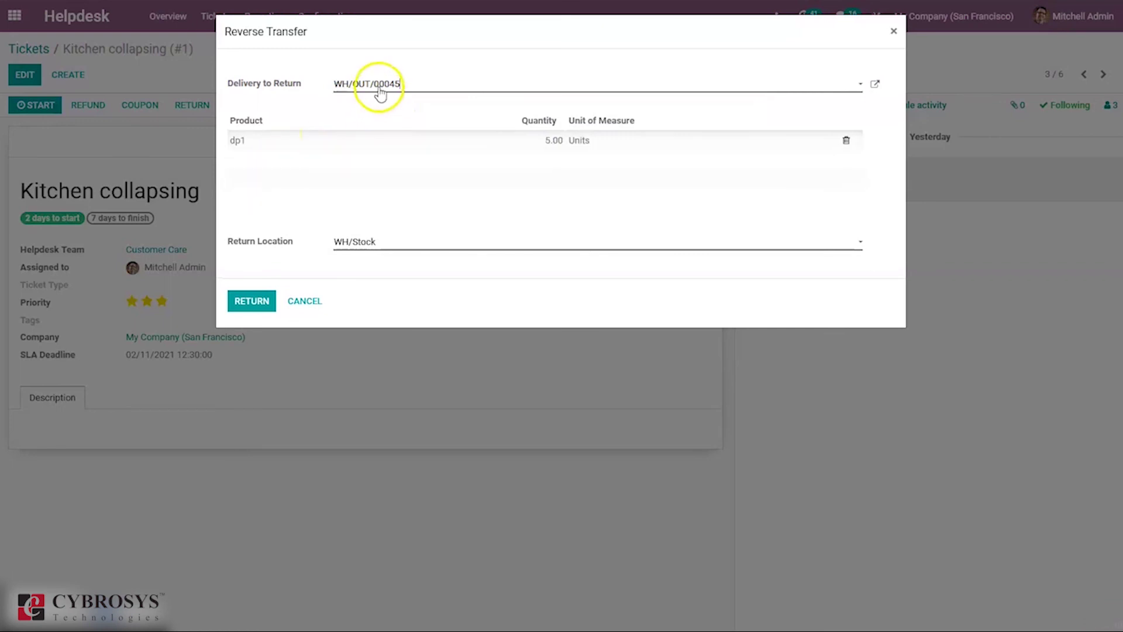
left_click(305, 302)
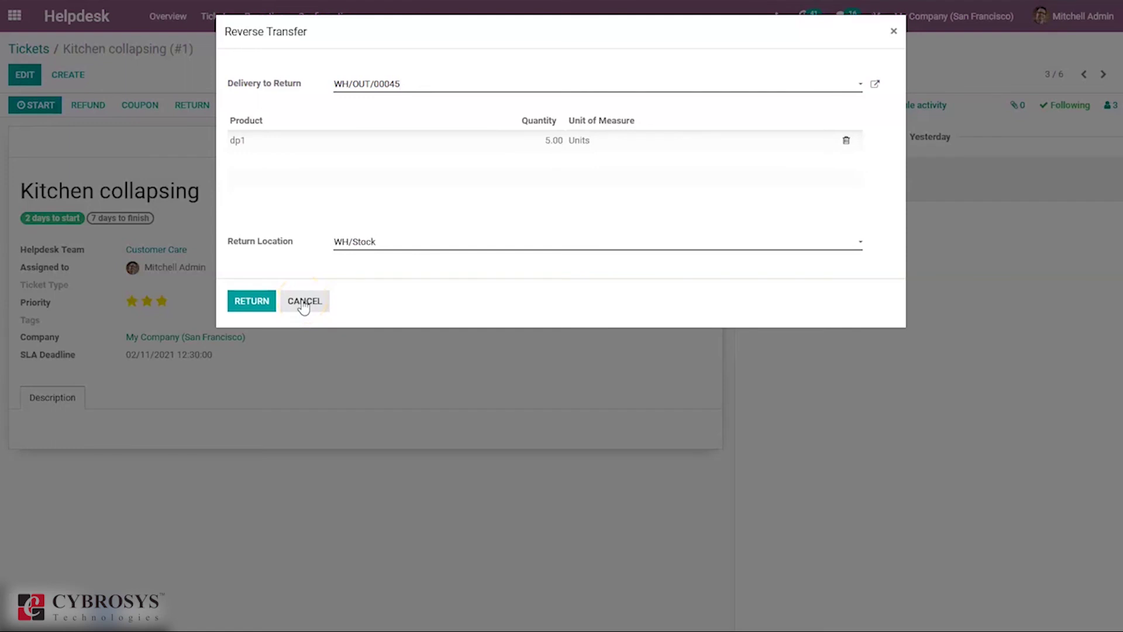
left_click(304, 303)
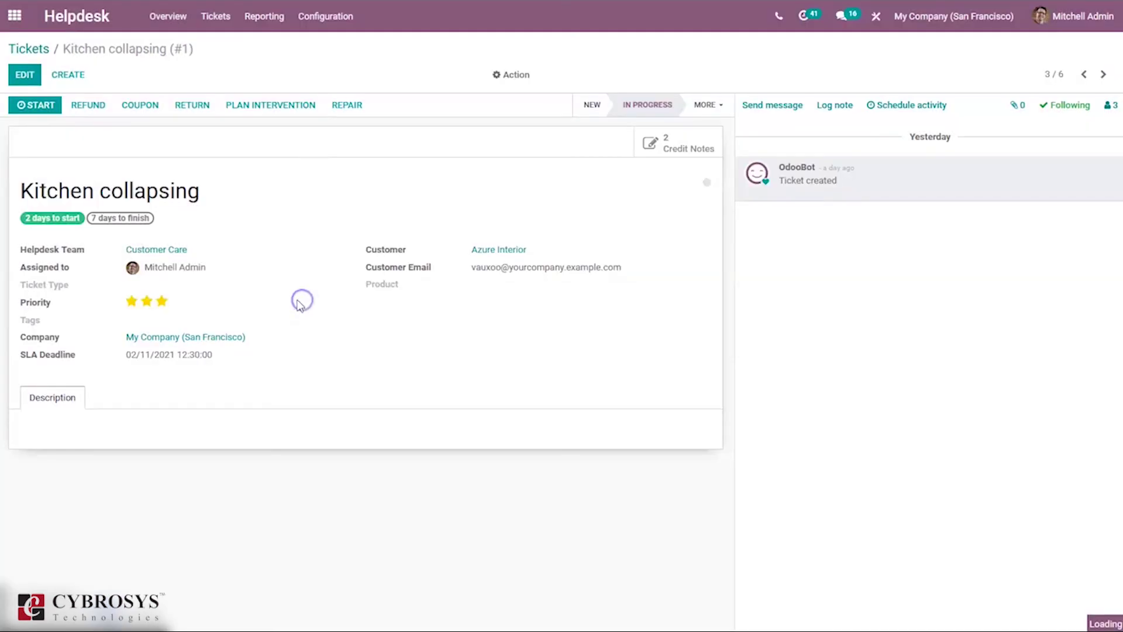
Review the ticket's new repair order form and field service task form, leaving both without creating a record.
left_click(346, 107)
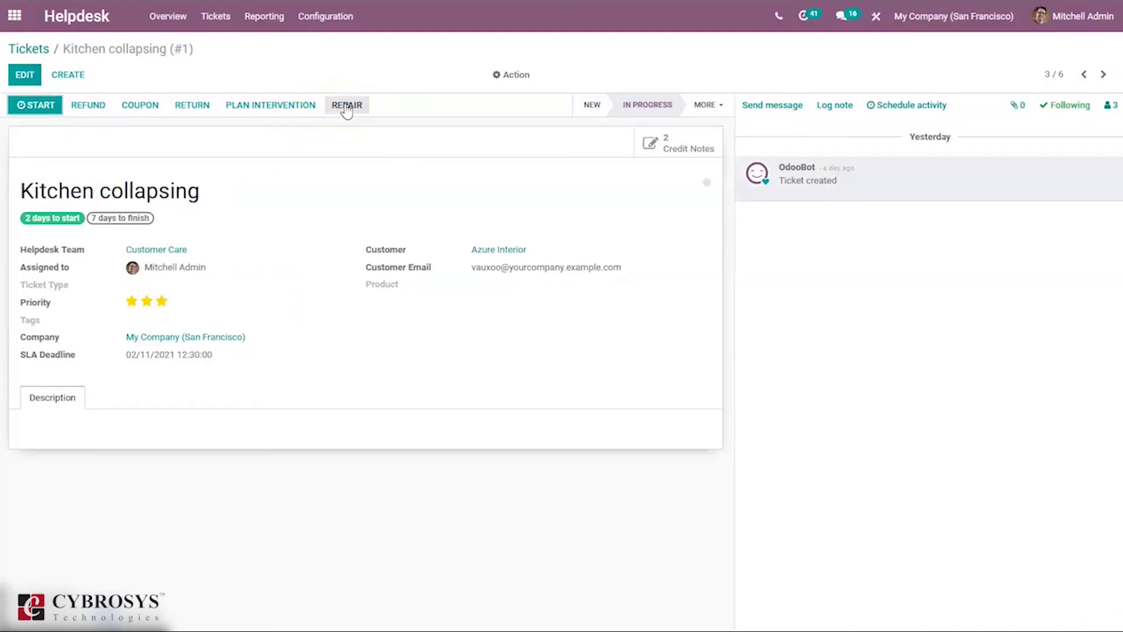
left_click(346, 107)
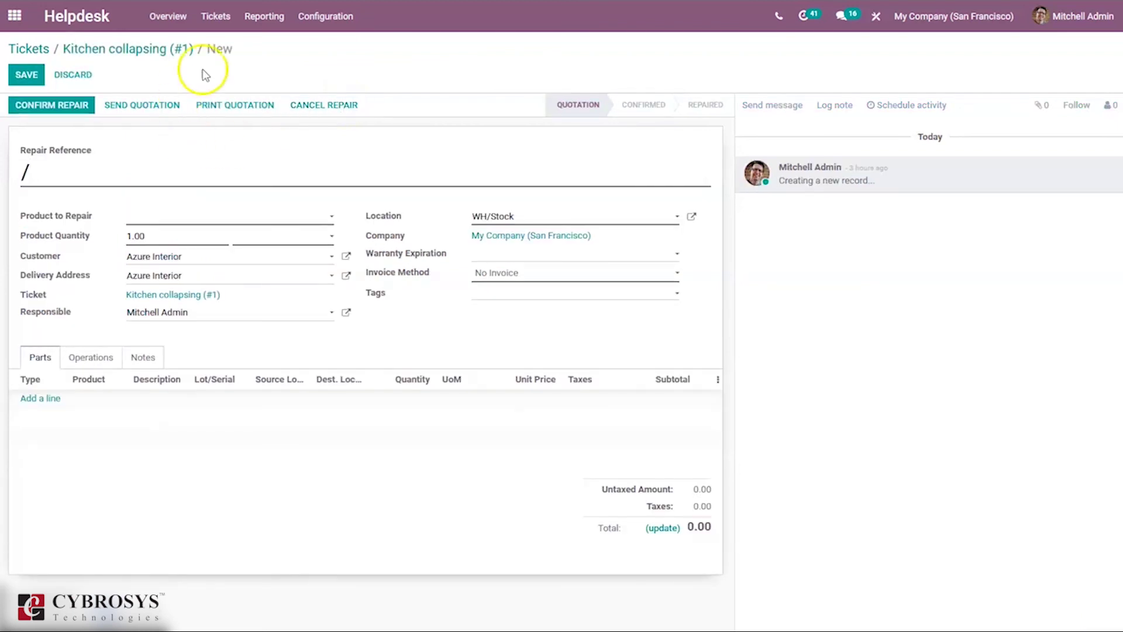
left_click(144, 50)
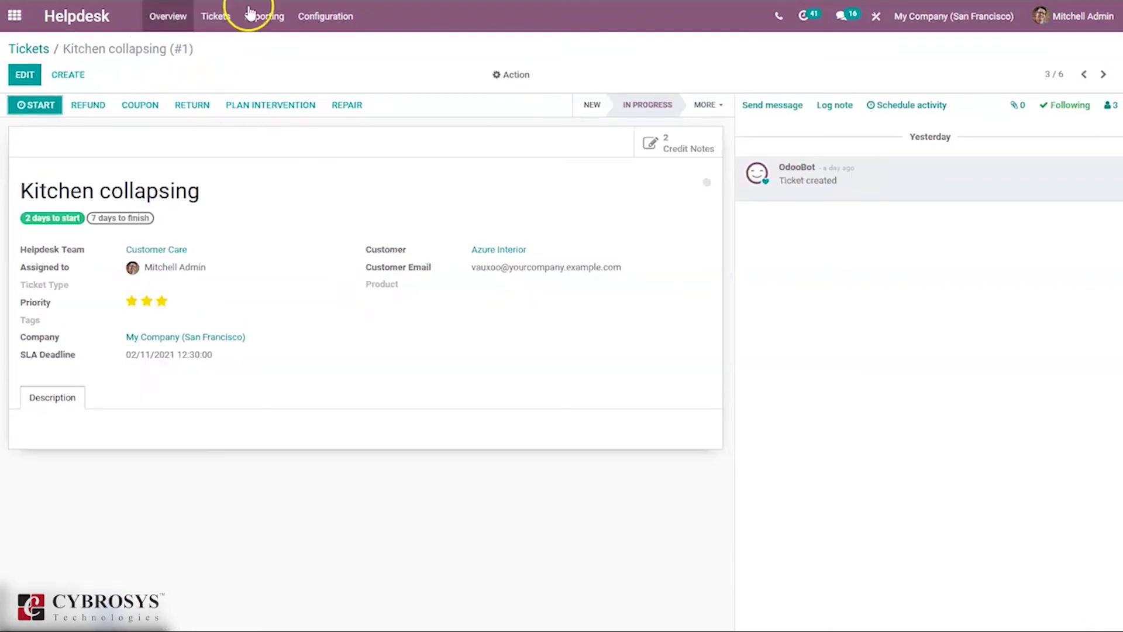
left_click(256, 106)
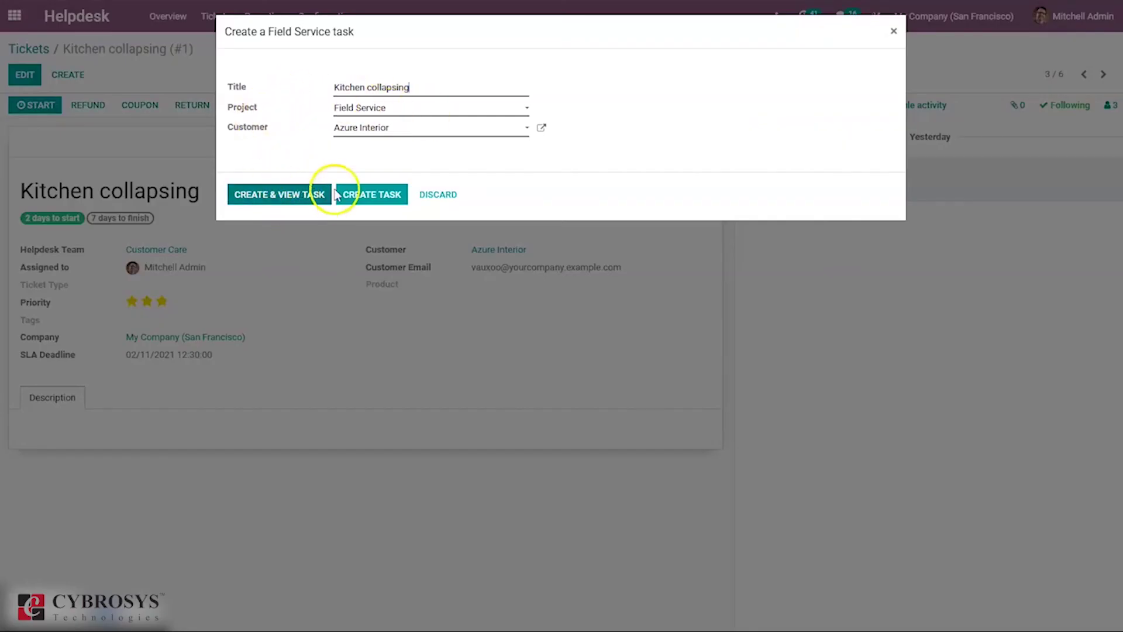
left_click(438, 194)
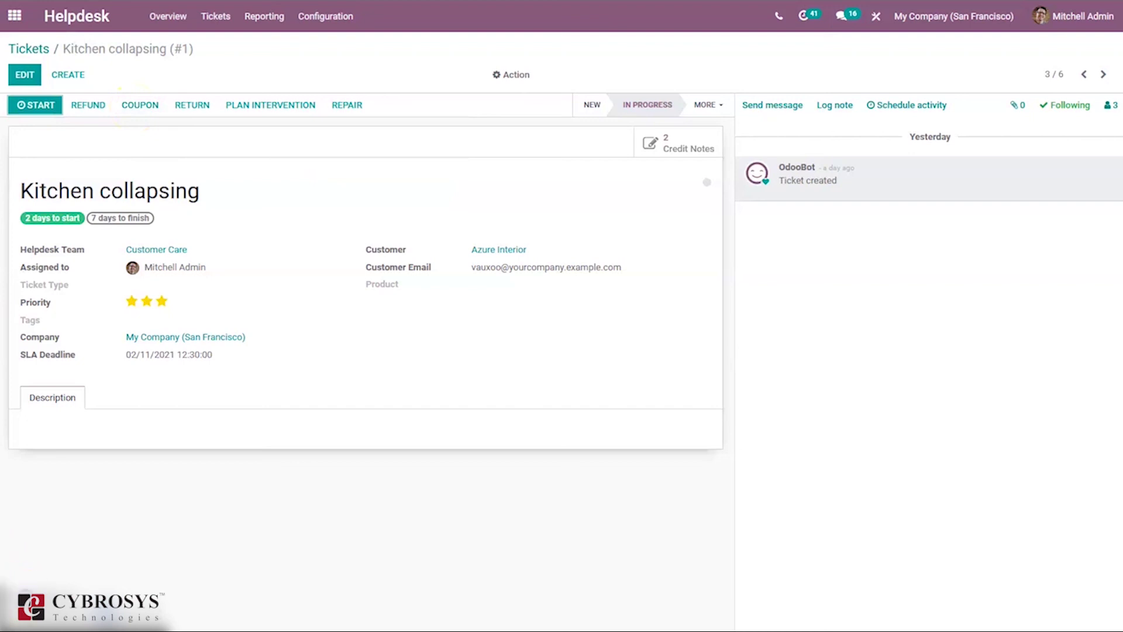
Leave the Kitchen collapsing ticket and review the configured ticket types and helpdesk stages.
left_click(31, 50)
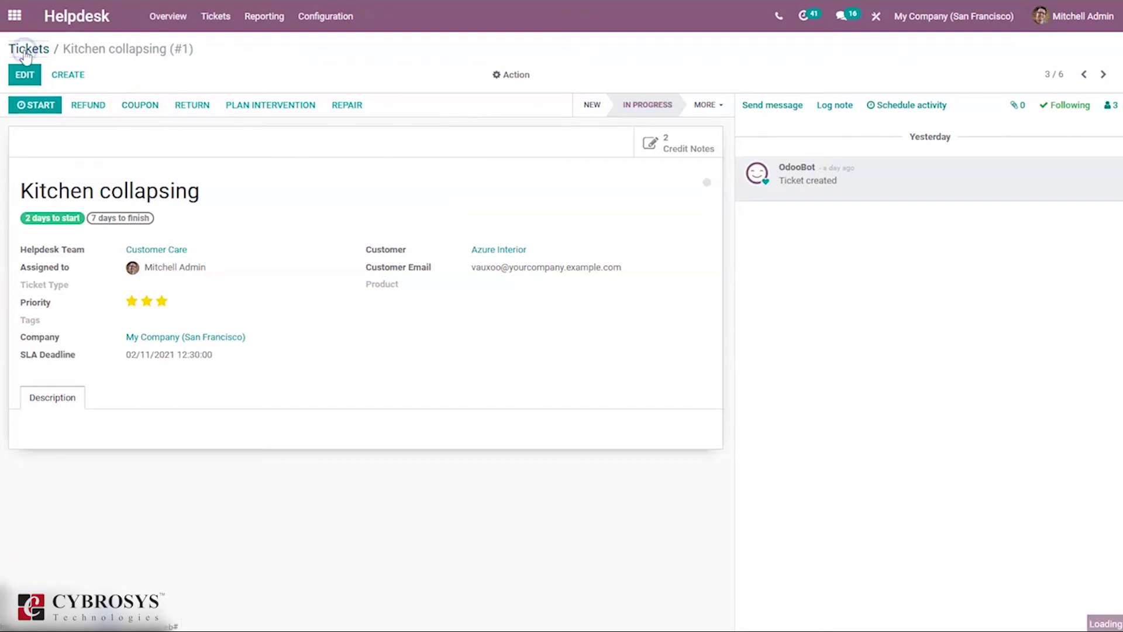
left_click(333, 21)
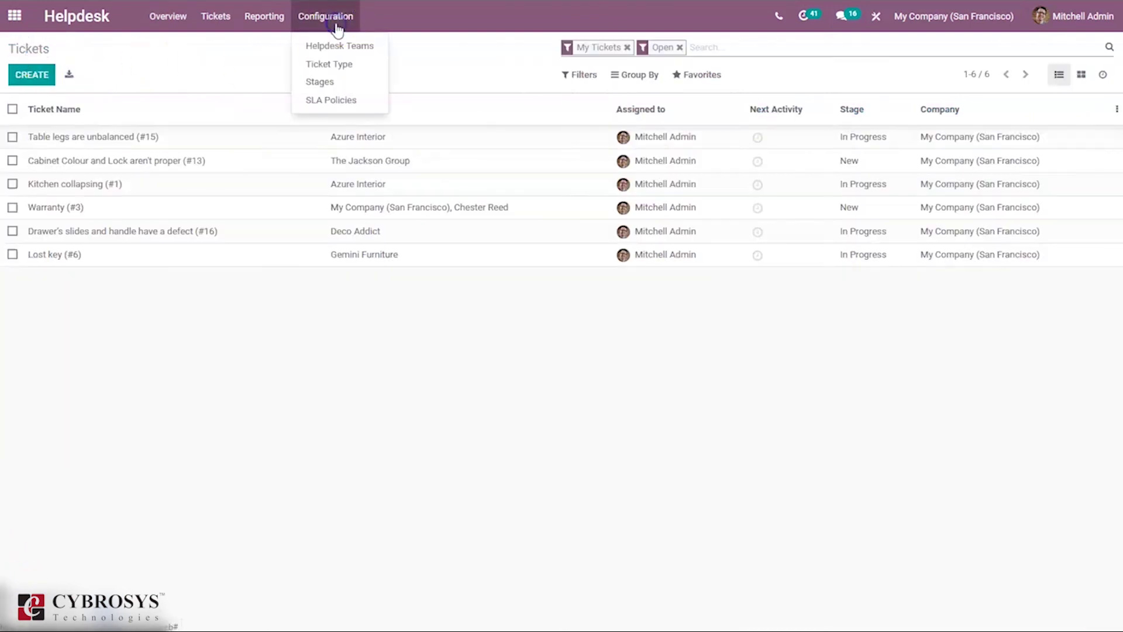
left_click(341, 69)
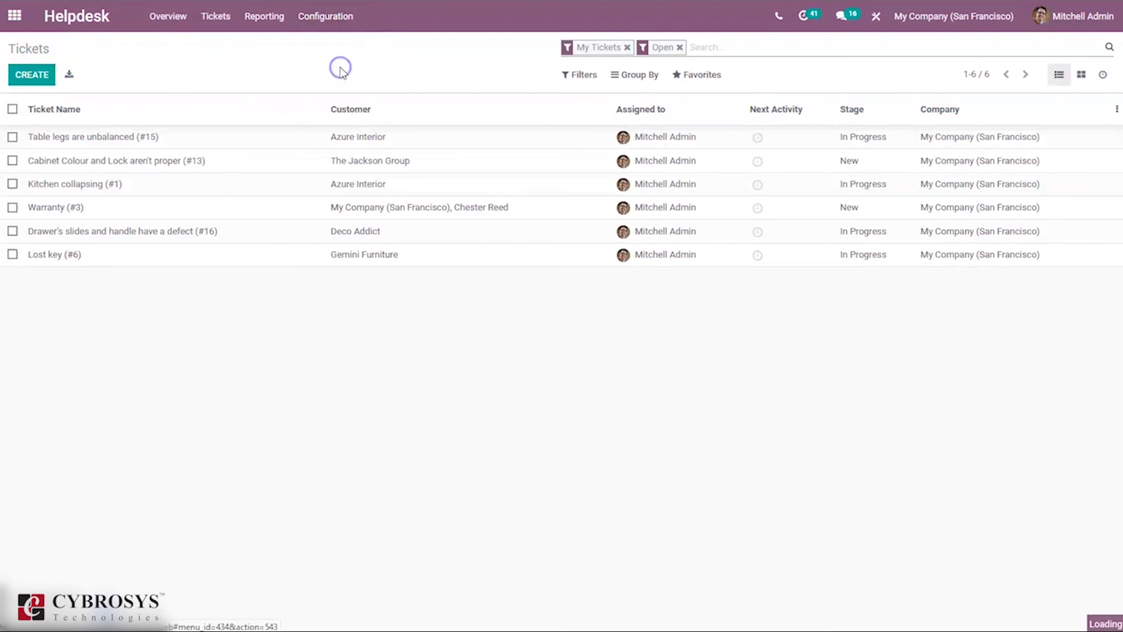
left_click(322, 21)
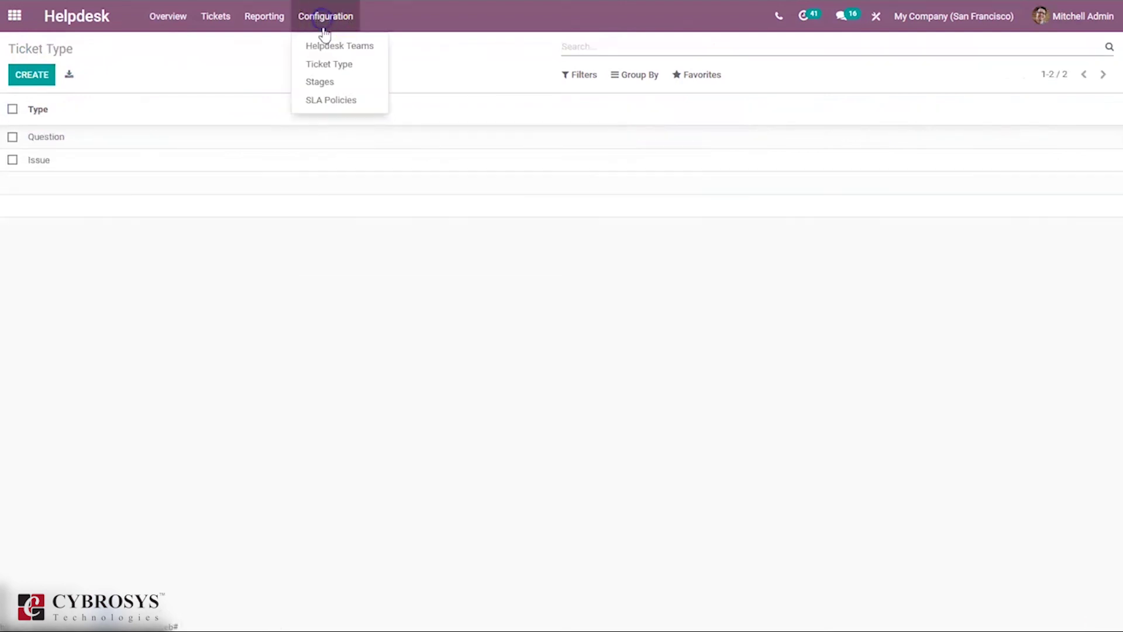
left_click(335, 87)
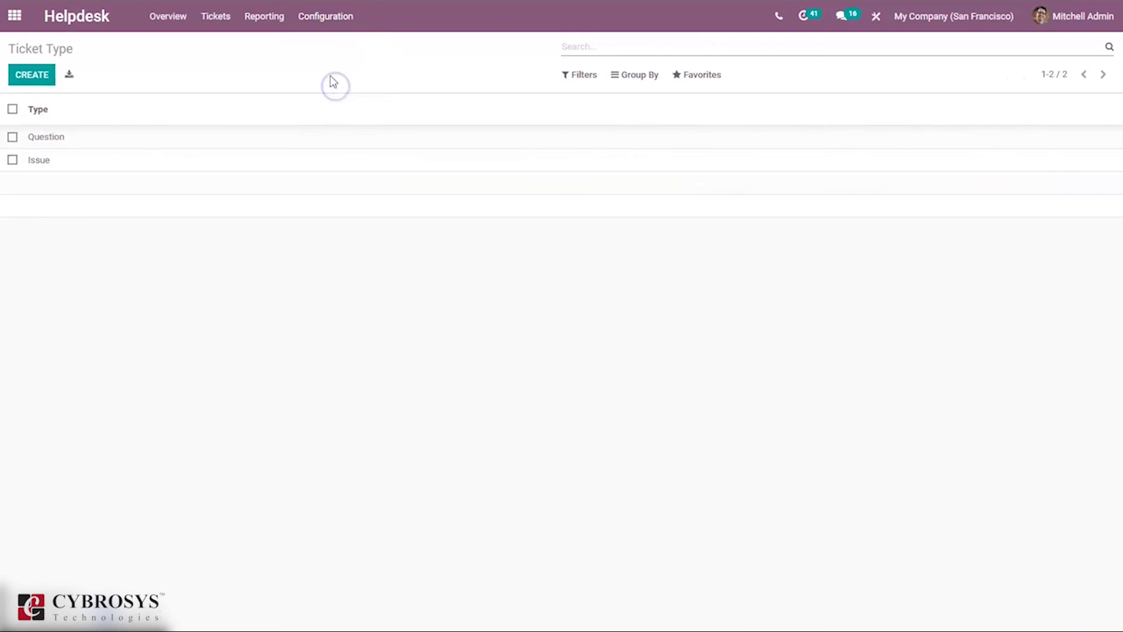
Open the SLA policies, examine the team and target settings of the 2 days to start policy, and return to the list.
left_click(315, 15)
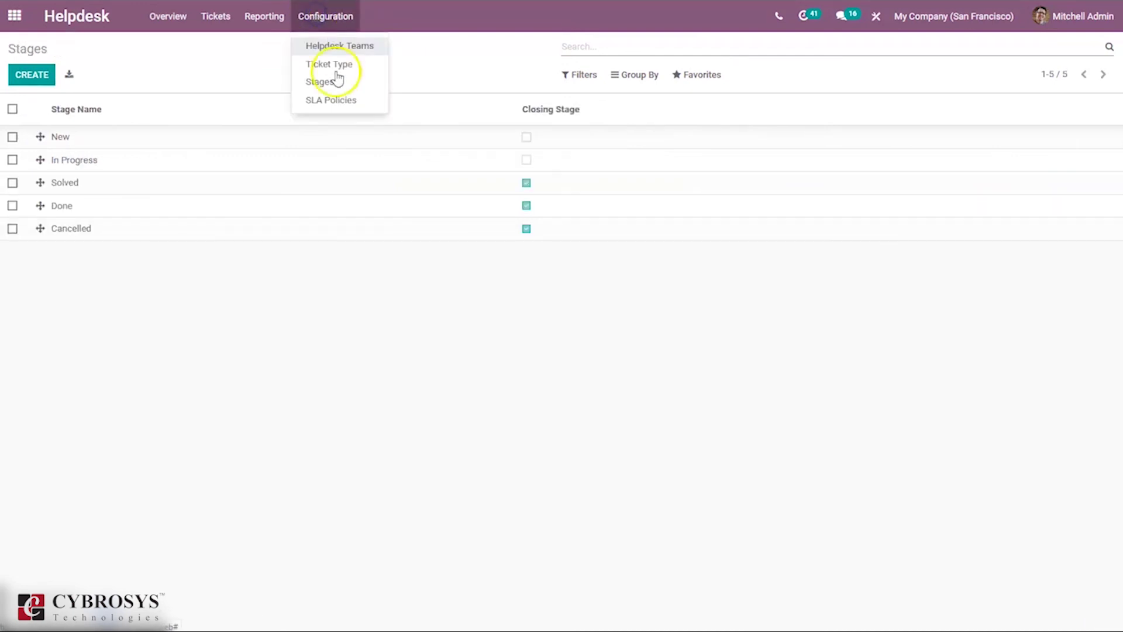
left_click(337, 104)
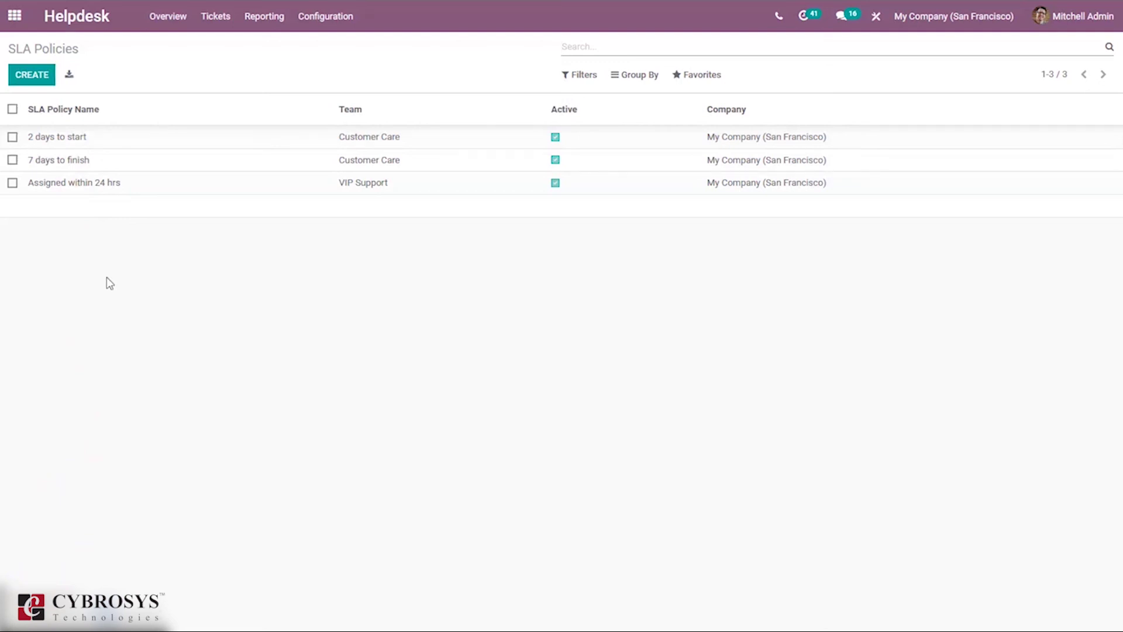
left_click(269, 137)
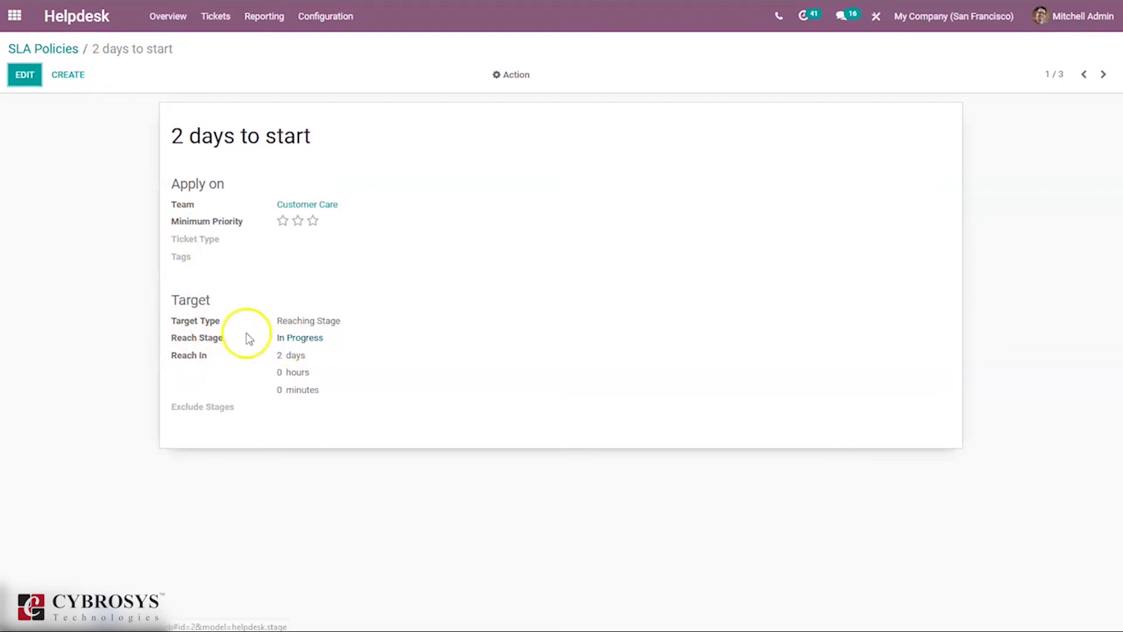
left_click(57, 45)
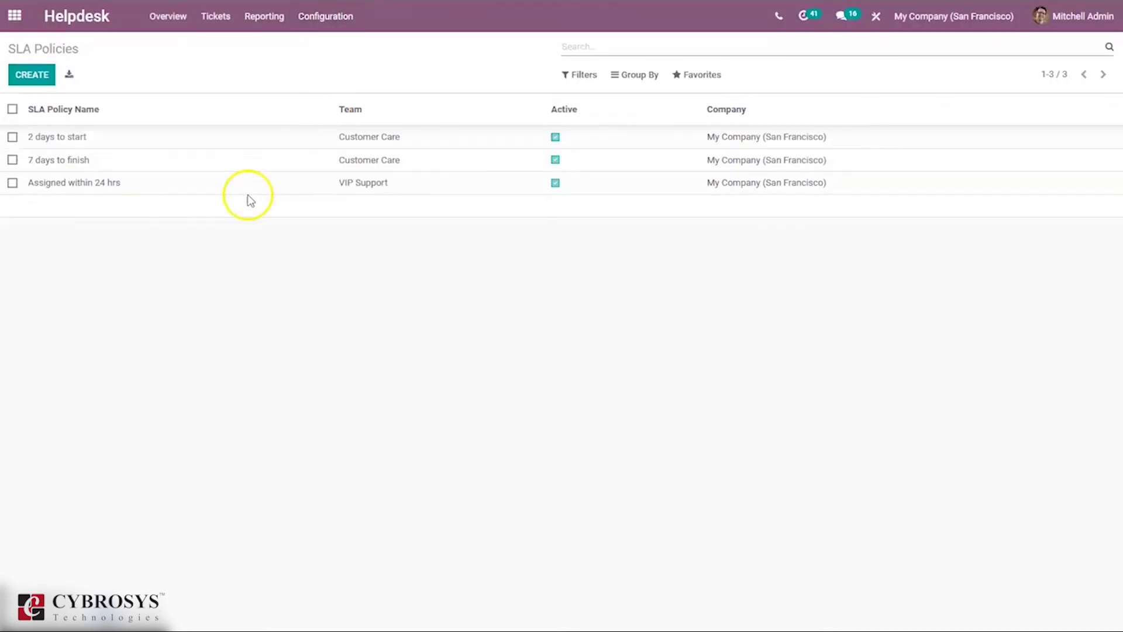
Open the Helpdesk Ticket Analysis report.
left_click(350, 17)
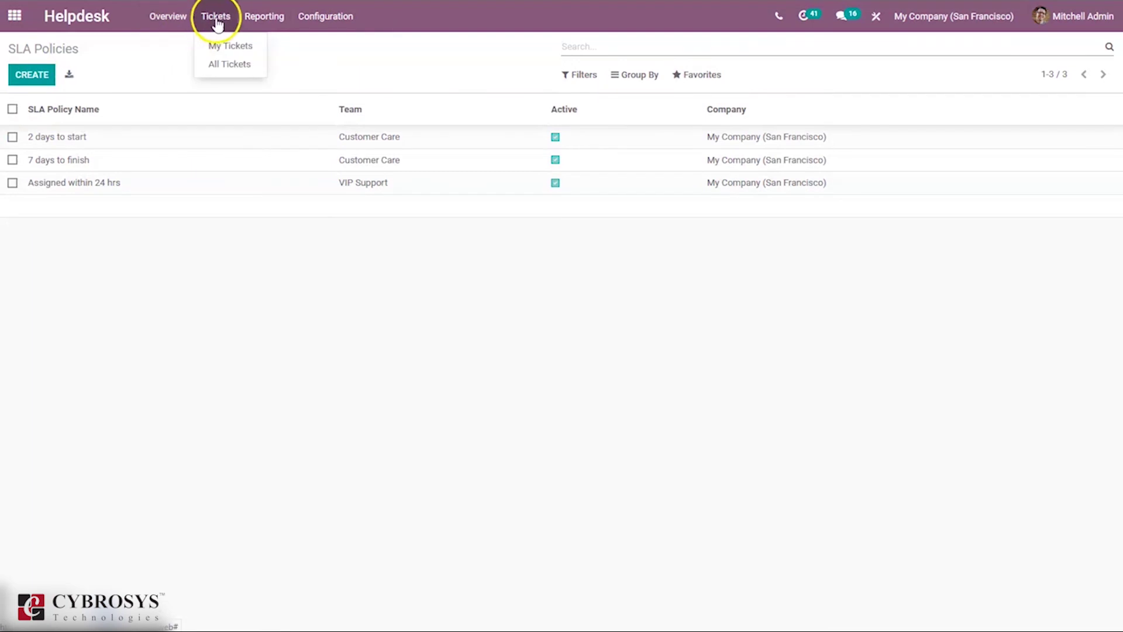
mouse_move(257, 21)
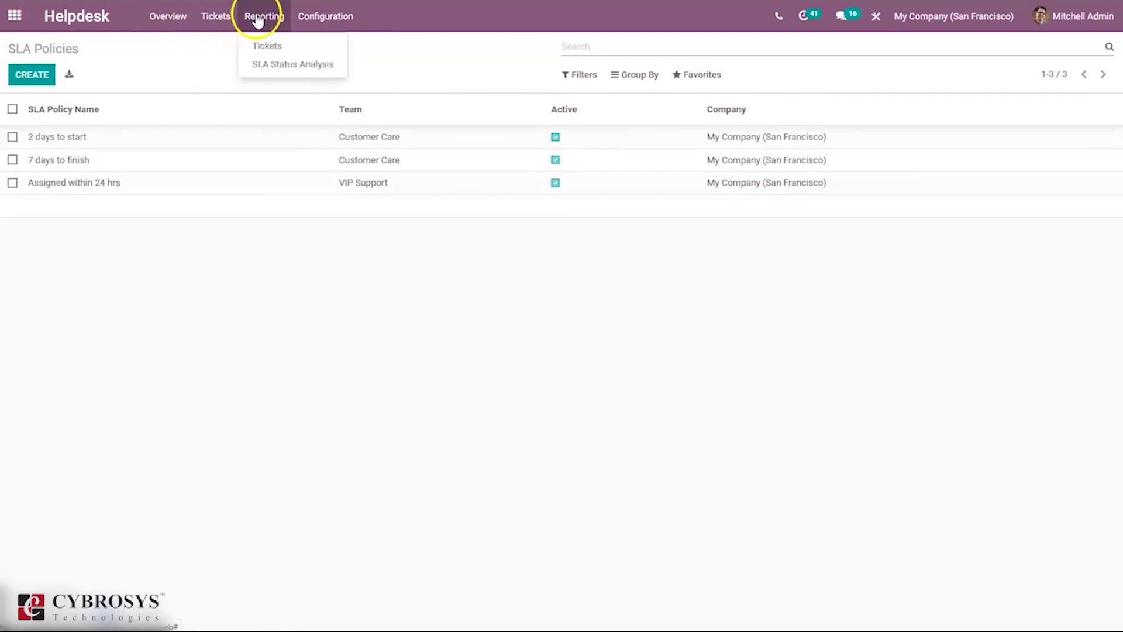
left_click(273, 47)
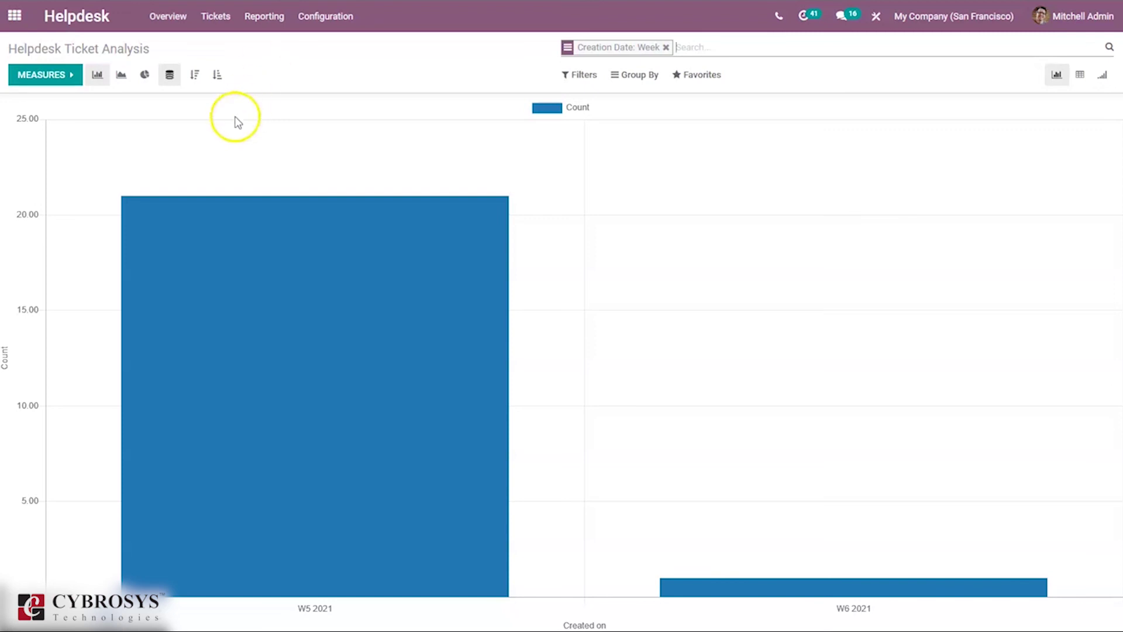
View the ticket graph by Color Index, Rating Last Value and Time to first assignment (hours), returning the measure to Count.
left_click(51, 87)
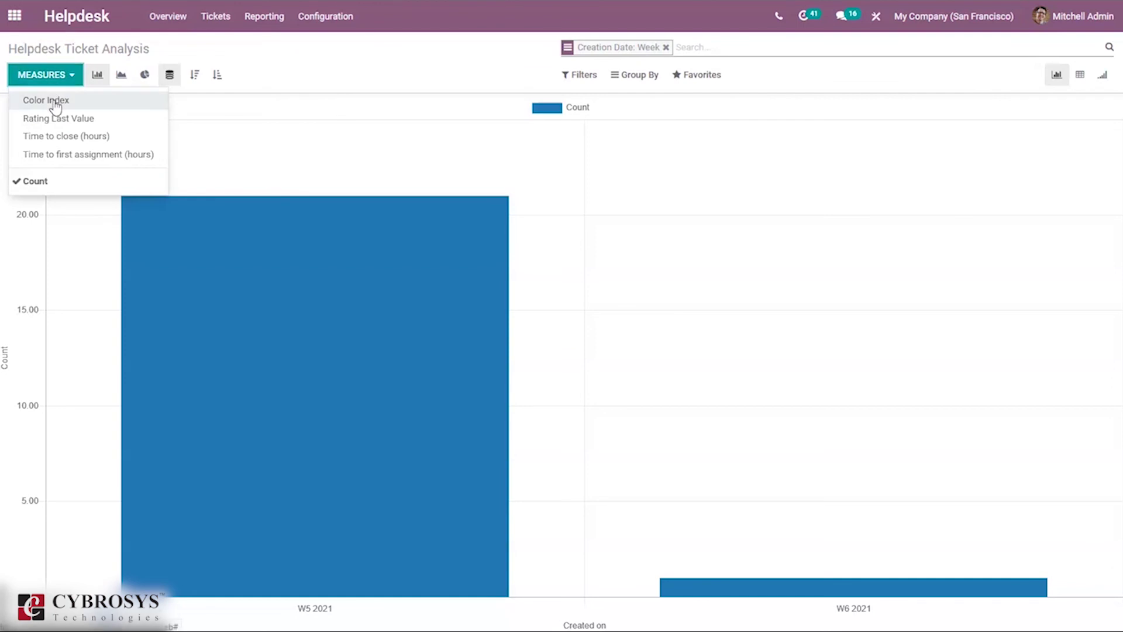
left_click(55, 101)
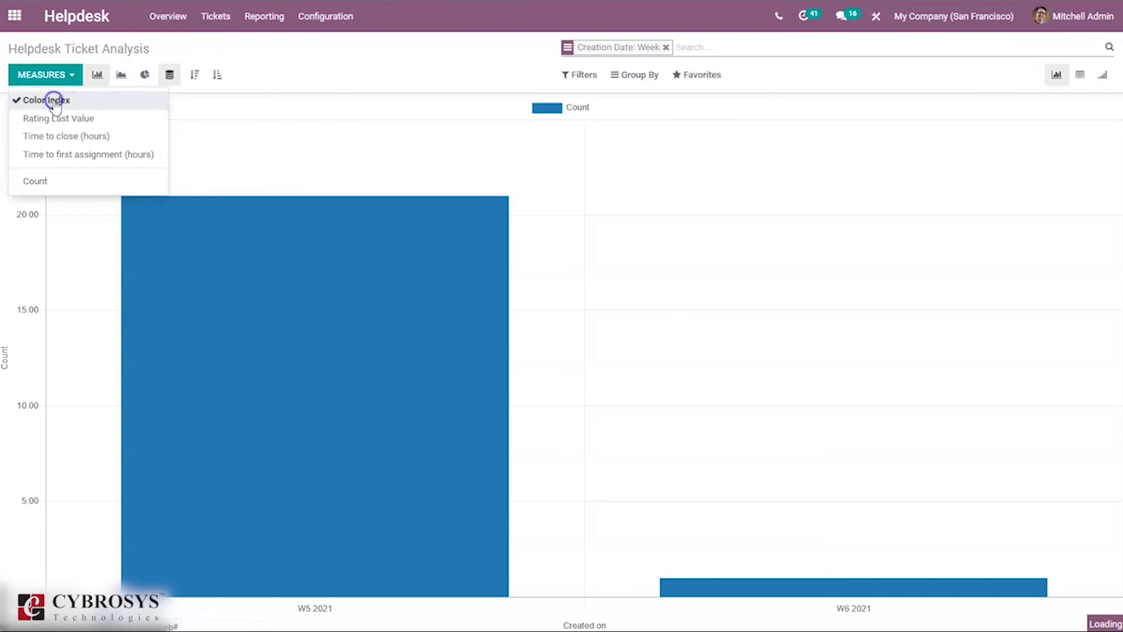
left_click(61, 120)
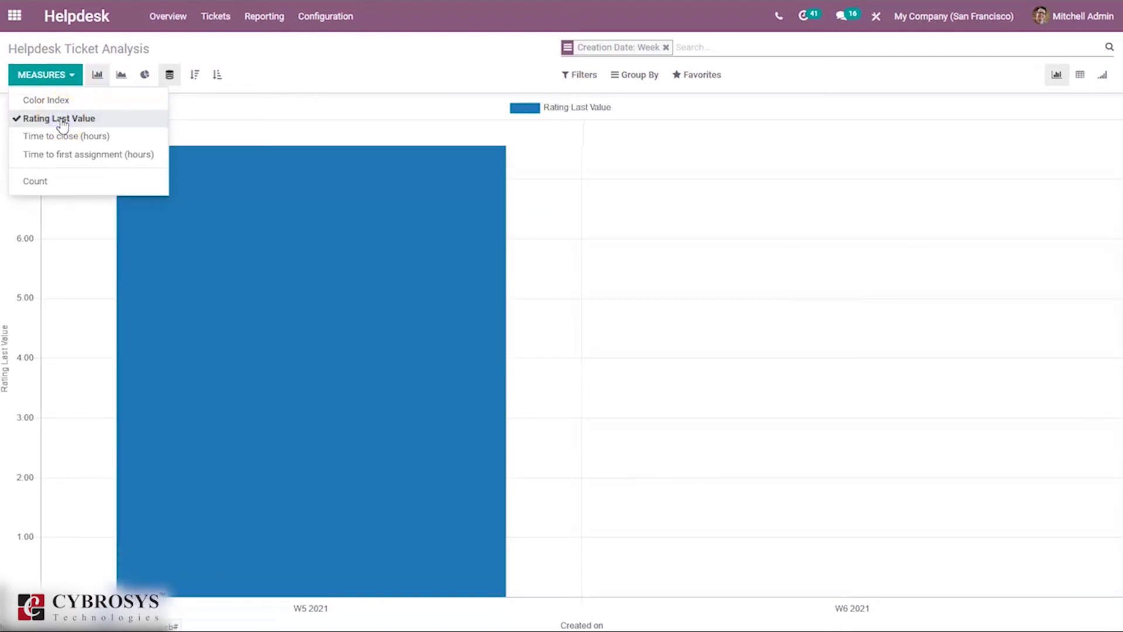
left_click(62, 157)
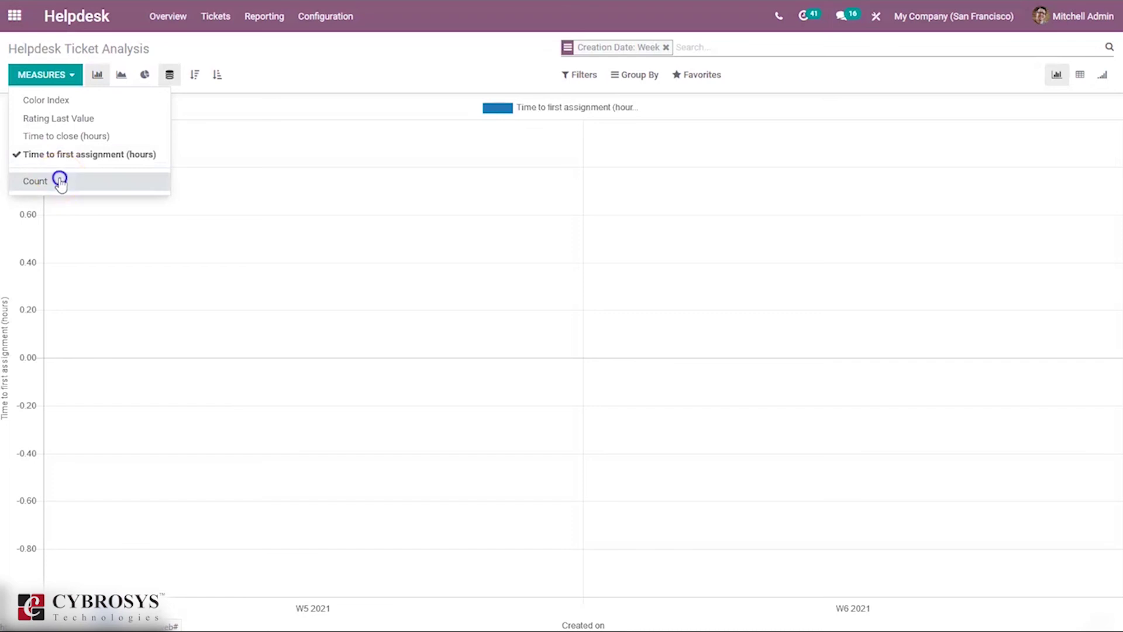
left_click(60, 181)
left_click(318, 185)
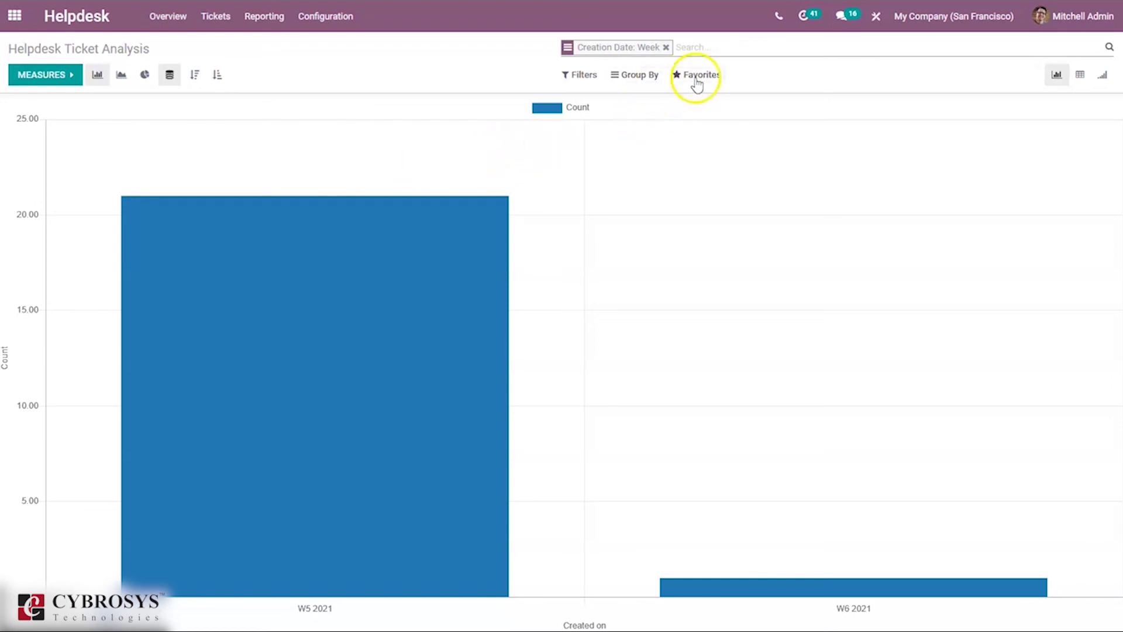
Review the ticket report's available filters and grouping options without applying any, and close the visitor chat window.
left_click(574, 76)
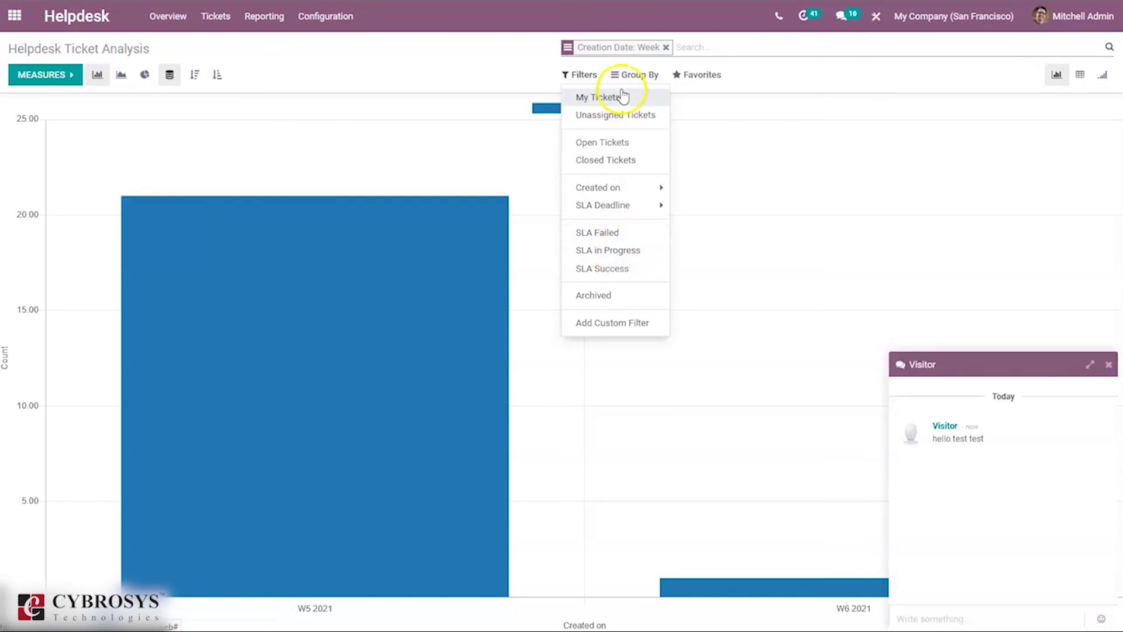
left_click(637, 76)
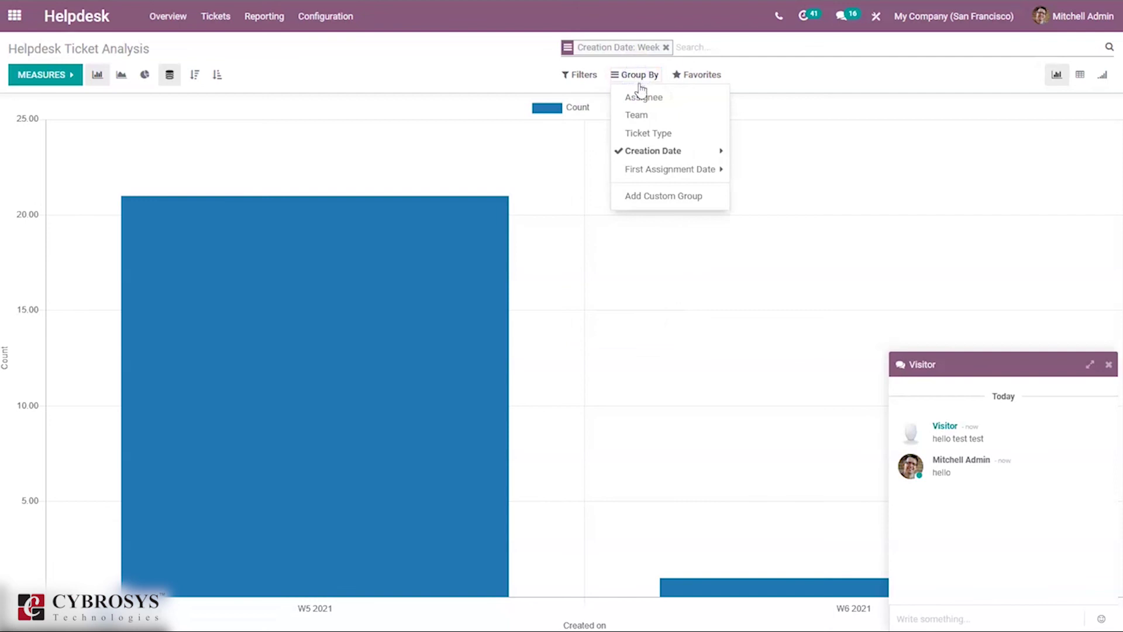
left_click(647, 116)
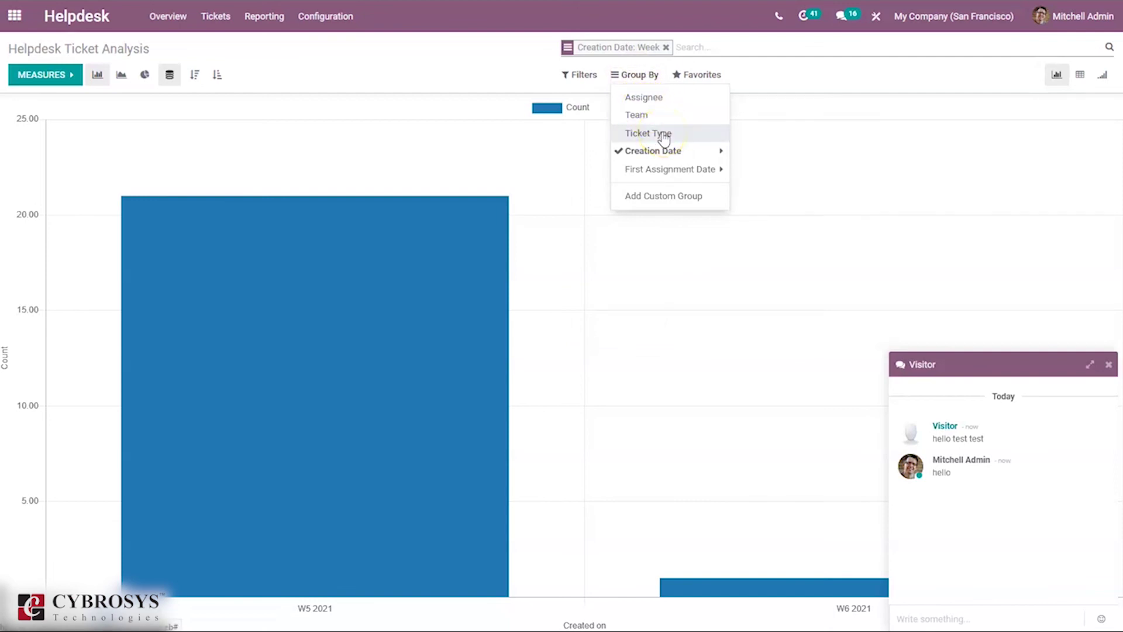
left_click(289, 433)
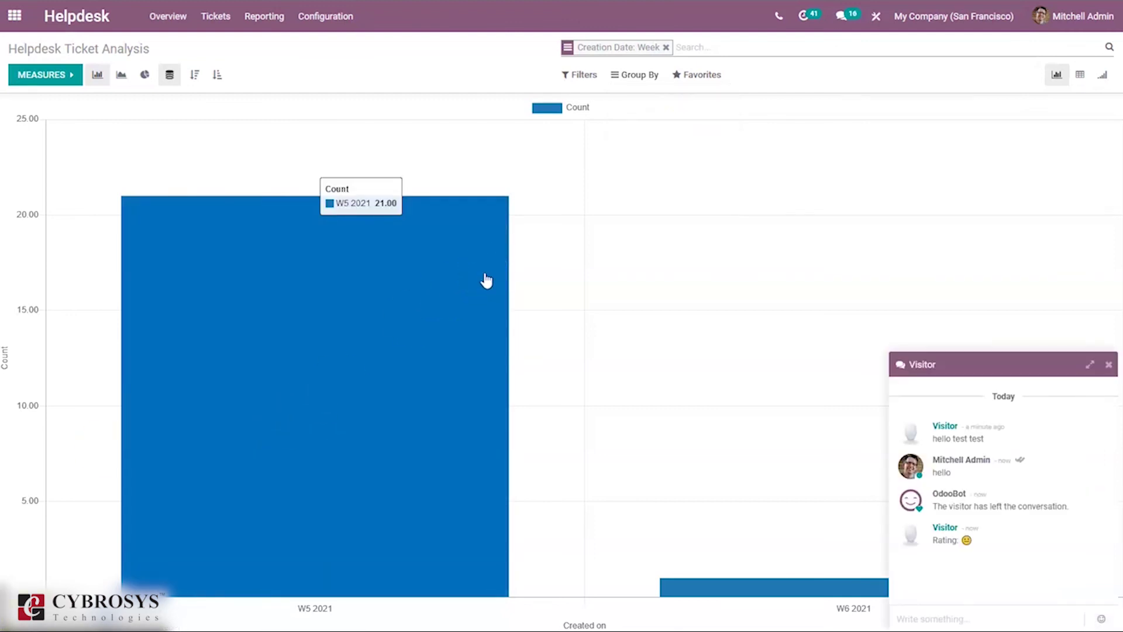
left_click(1108, 366)
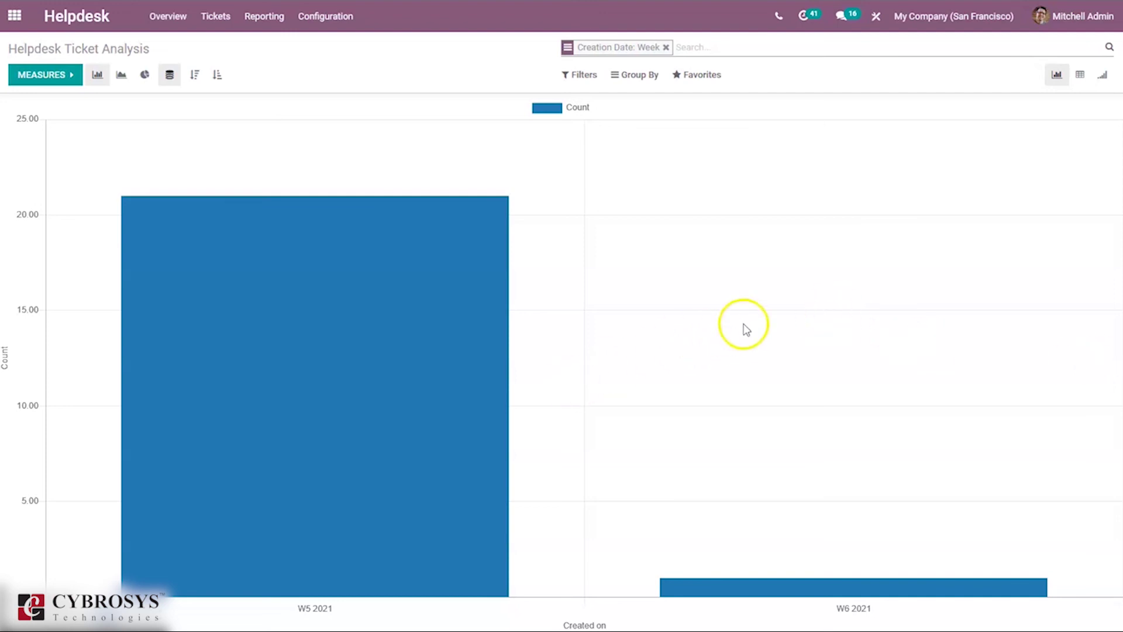
Show the ticket analysis as a pivot table and add the Time to close, Time to first assignment and Rating Last Value measures.
left_click(1080, 75)
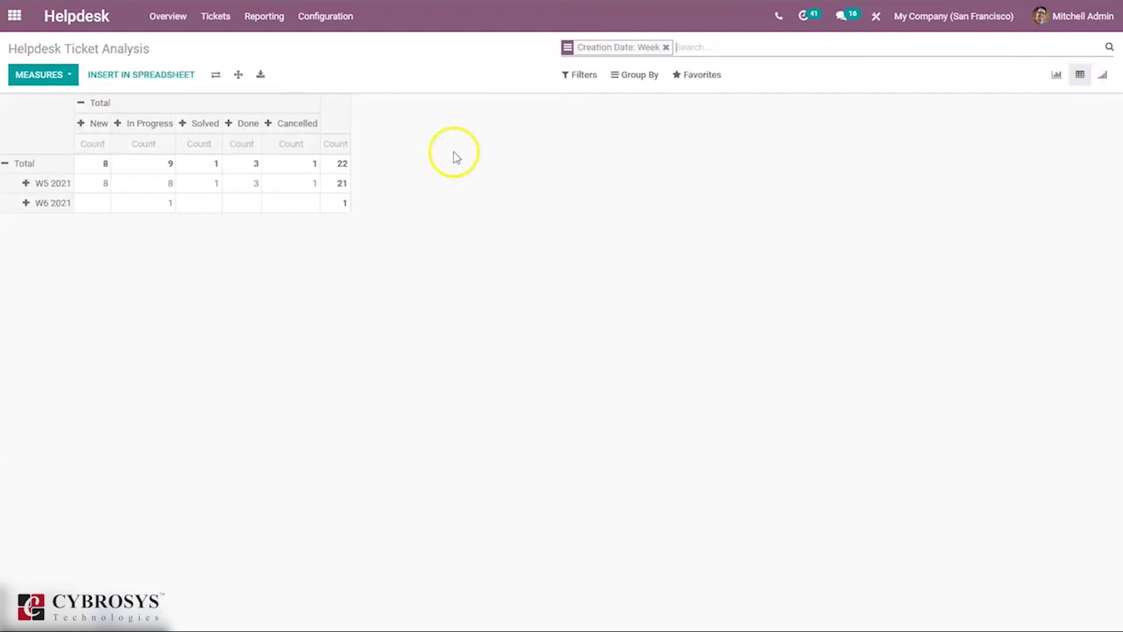
left_click(67, 77)
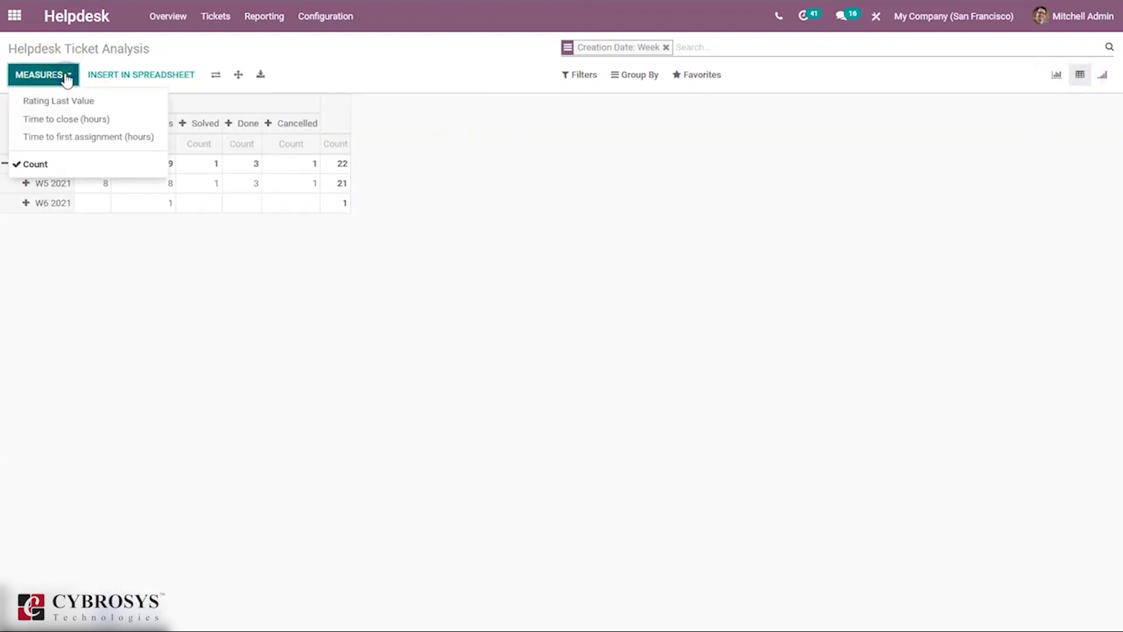
left_click(67, 120)
left_click(73, 136)
left_click(58, 100)
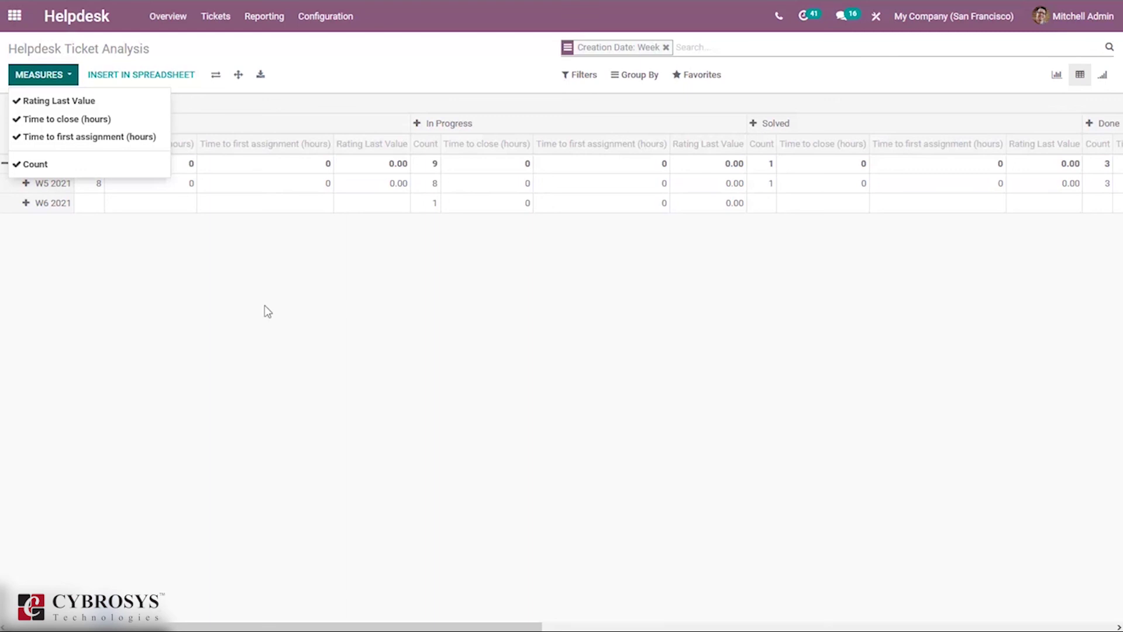
Open the SLA Status Analysis report and add the Open Time (hours) and Time to close (hours) measures.
left_click(264, 16)
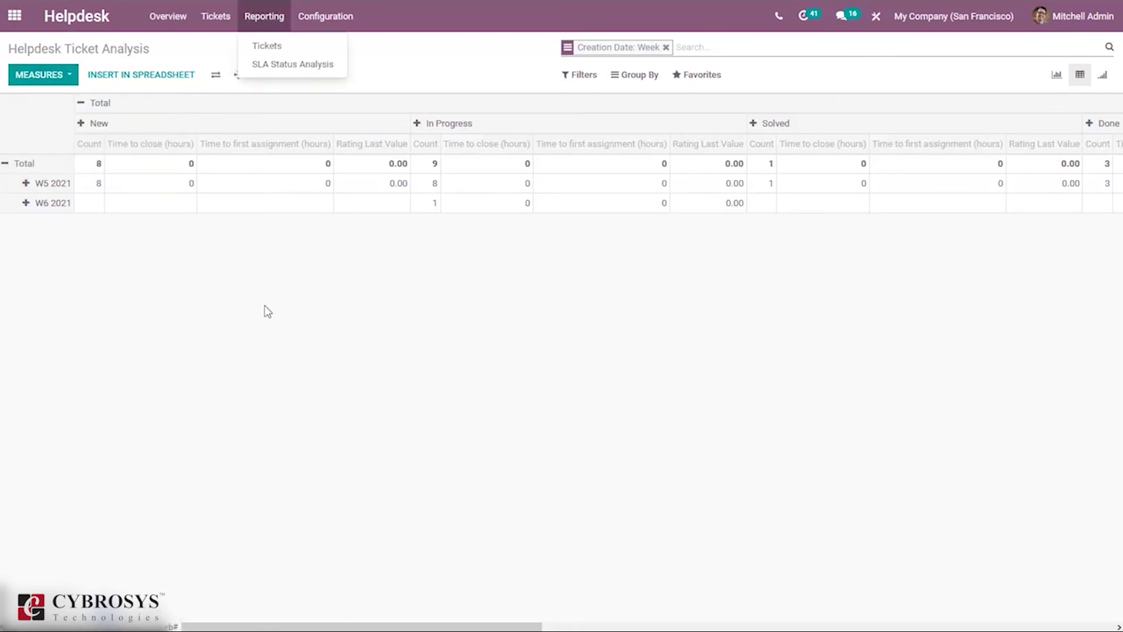
left_click(281, 65)
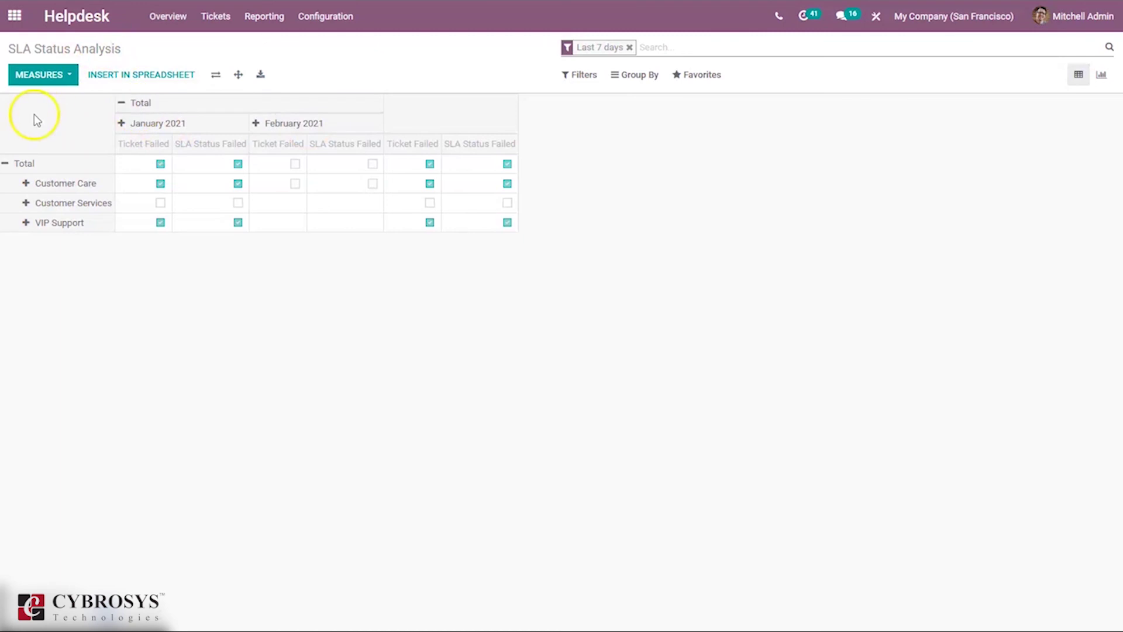
left_click(43, 75)
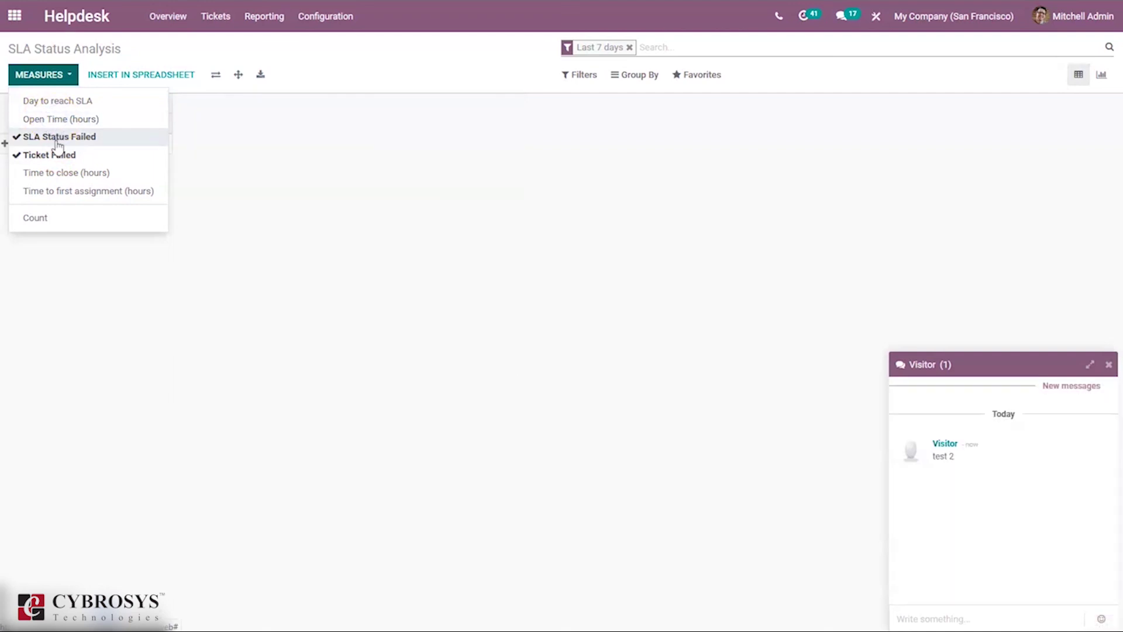
left_click(49, 119)
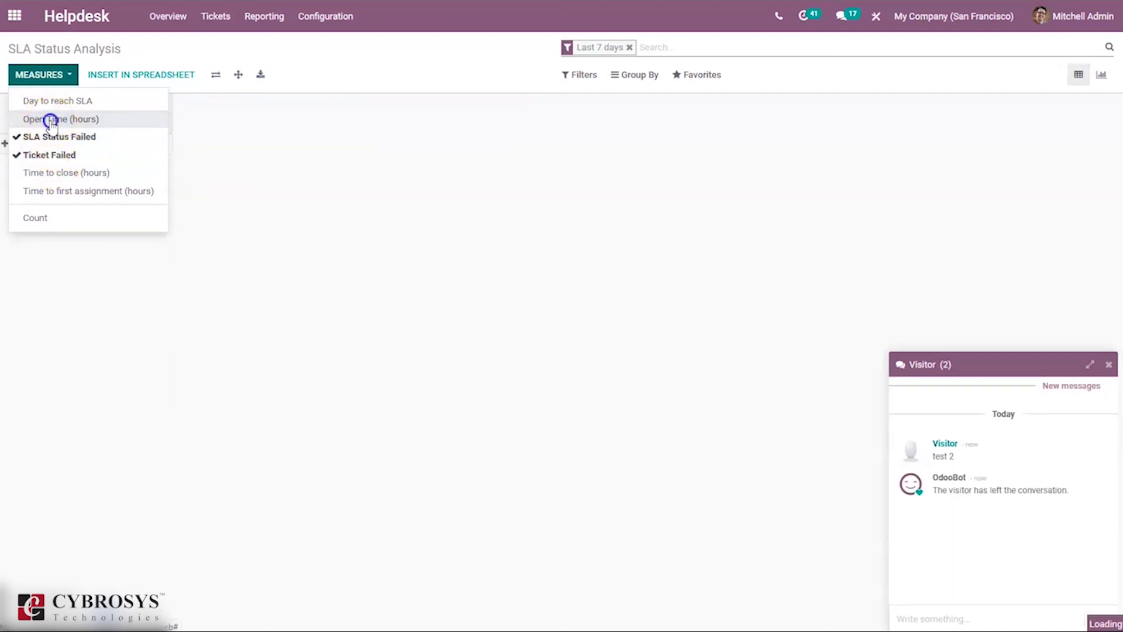
left_click(61, 173)
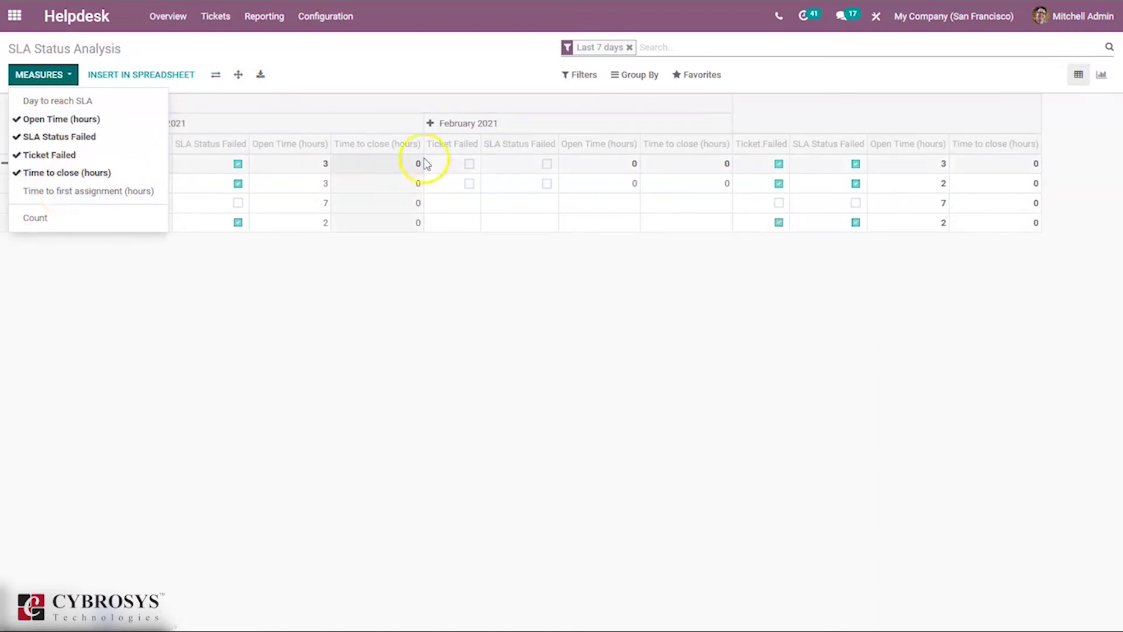
left_click(430, 84)
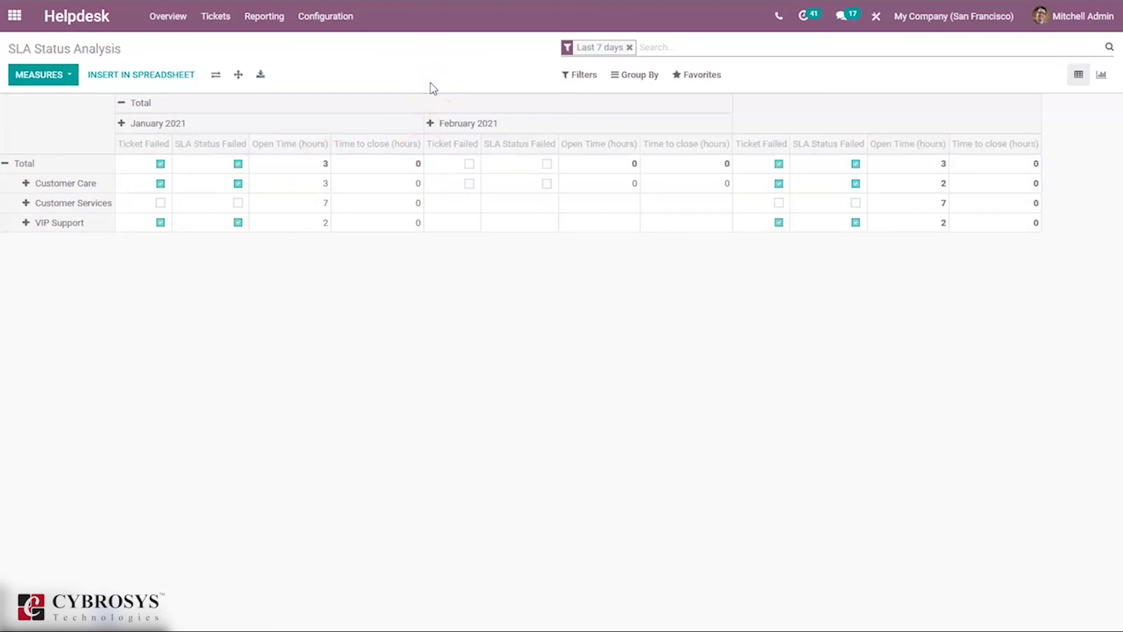